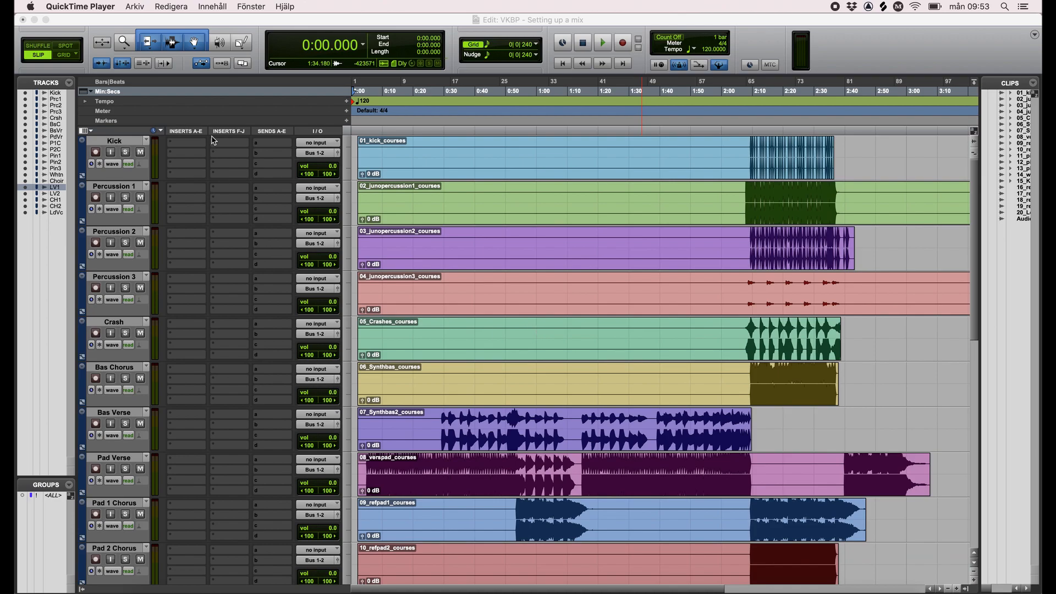
- Colour the five tracks from Kick through Crash red in the colour palette
left_click(120, 142)
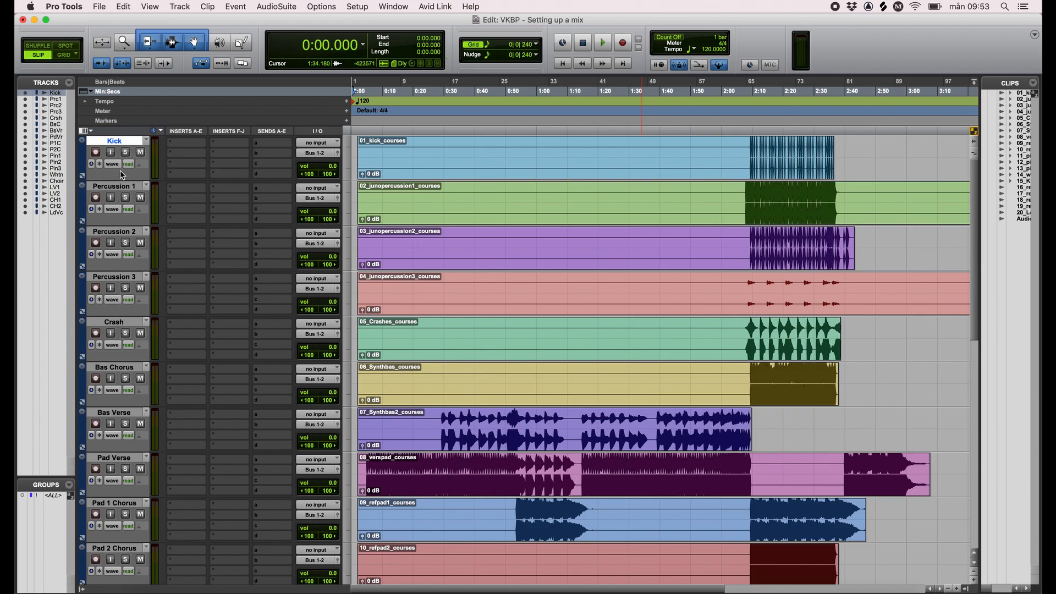
left_click(115, 324, "shift")
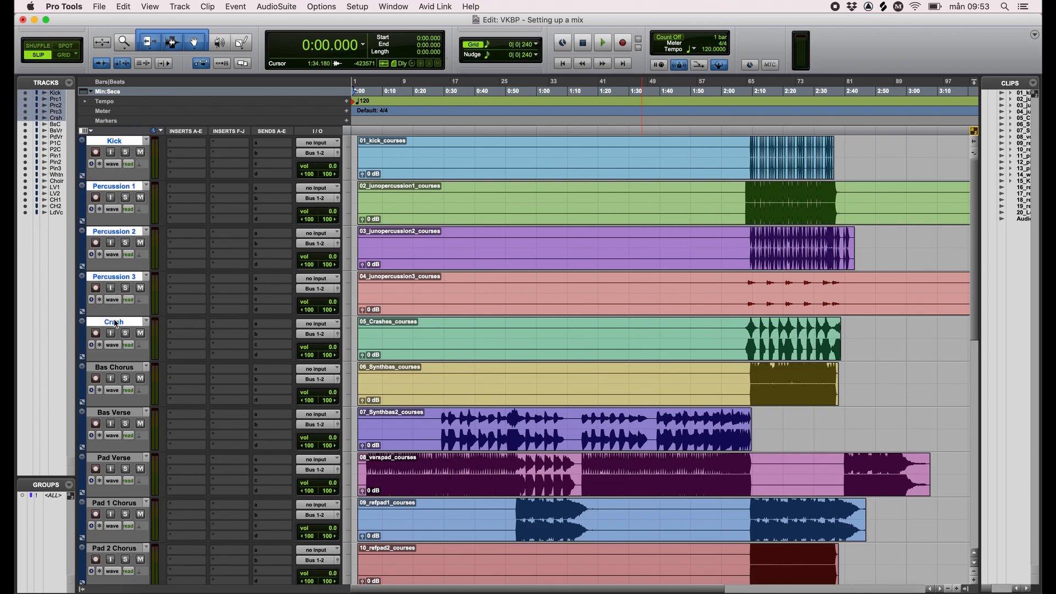
double_click(83, 295)
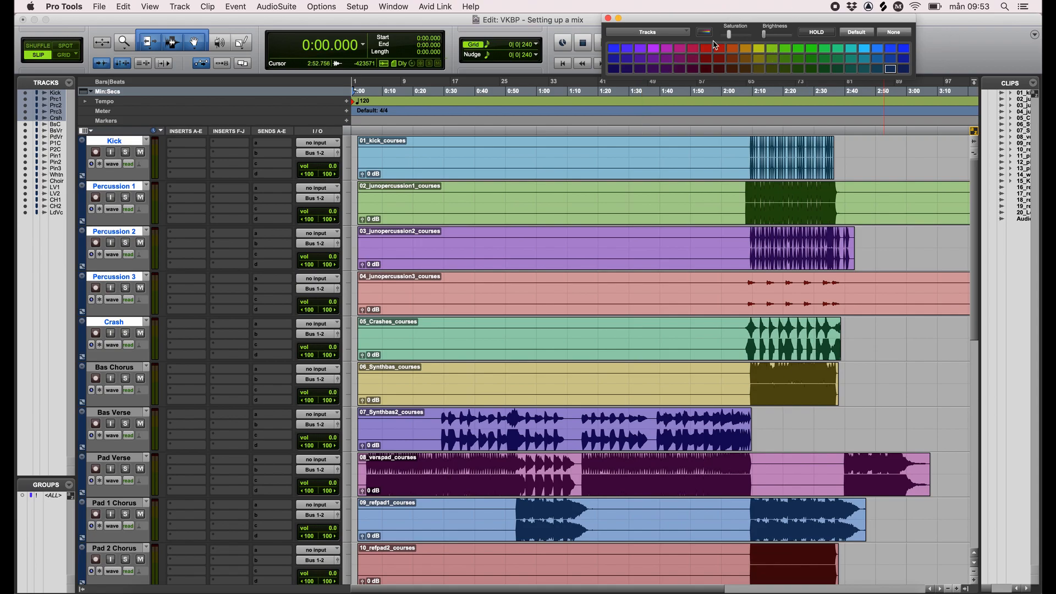
left_click(719, 48)
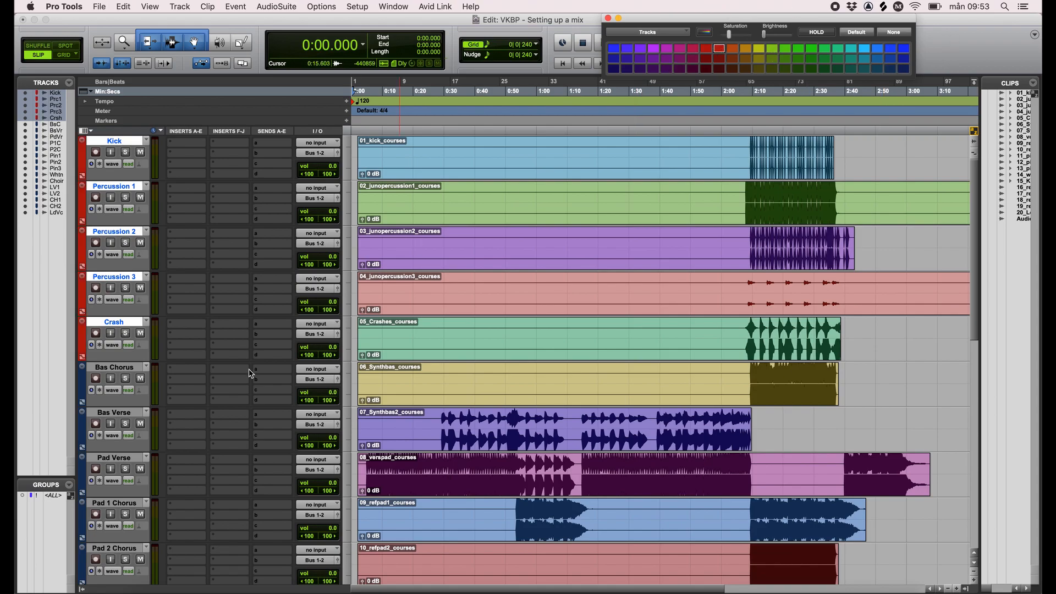
- Move the Bas Verse track above Bas Chorus and colour both bass tracks bright green
scroll(251, 371, "down", 6)
scroll(252, 371, "up", 2)
left_click(118, 186)
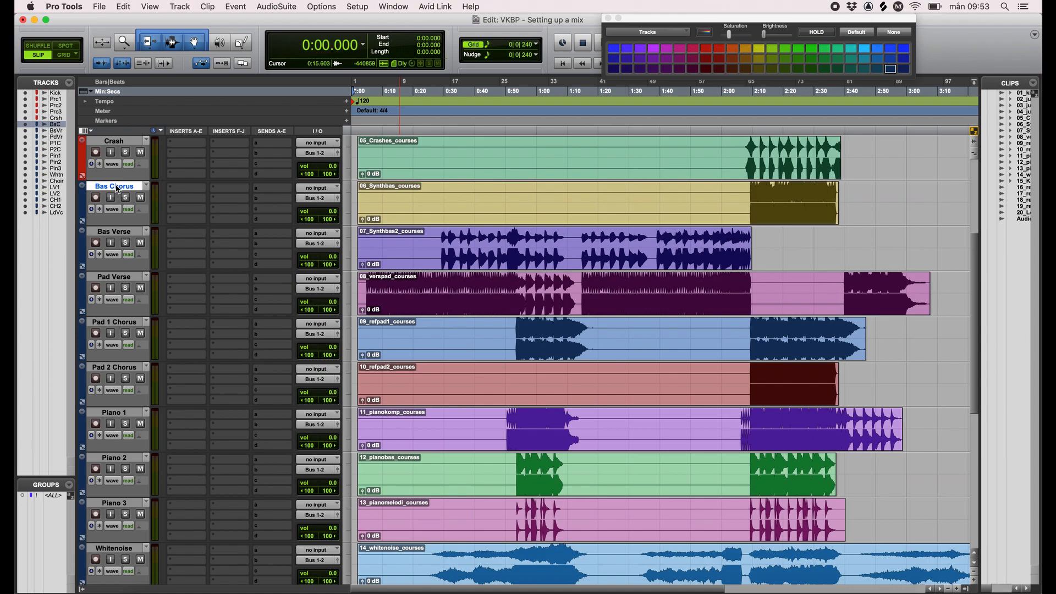
left_click(113, 232)
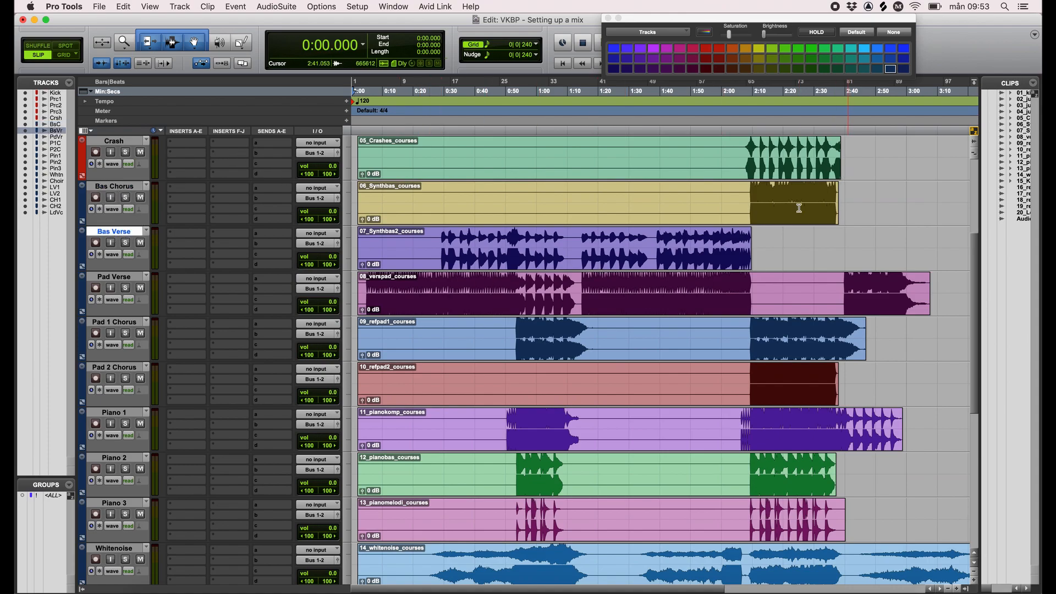
scroll(121, 270, "up", 4)
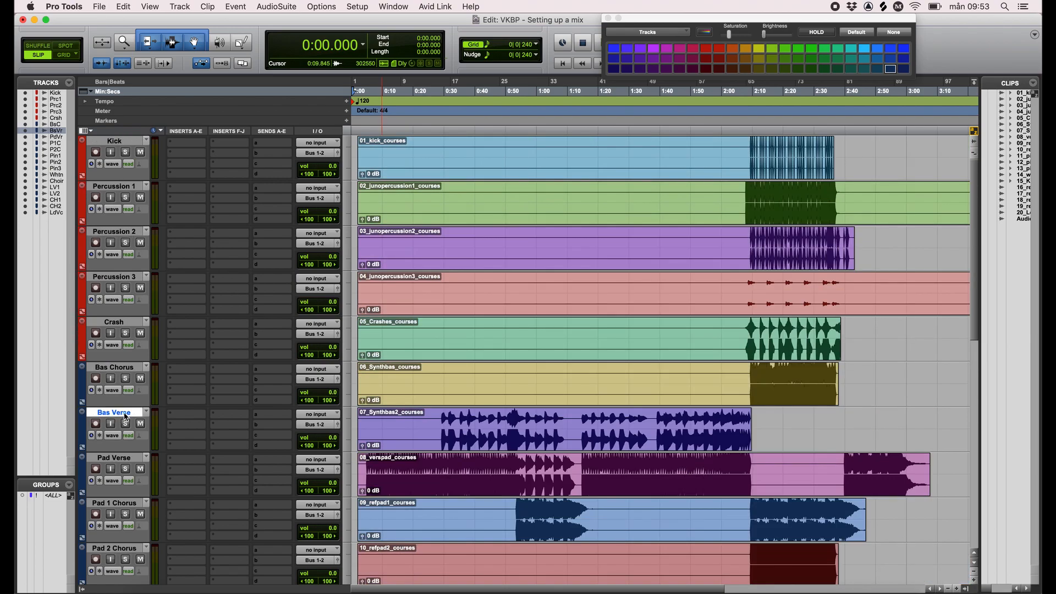
left_click_drag(122, 416, 134, 363)
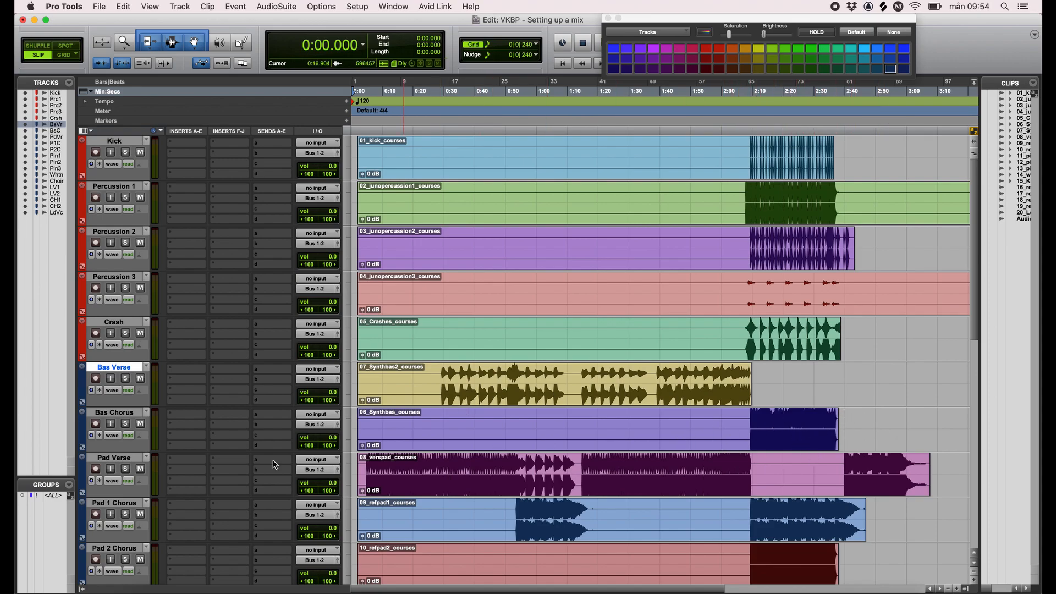
left_click(116, 412, "shift")
left_click(798, 49)
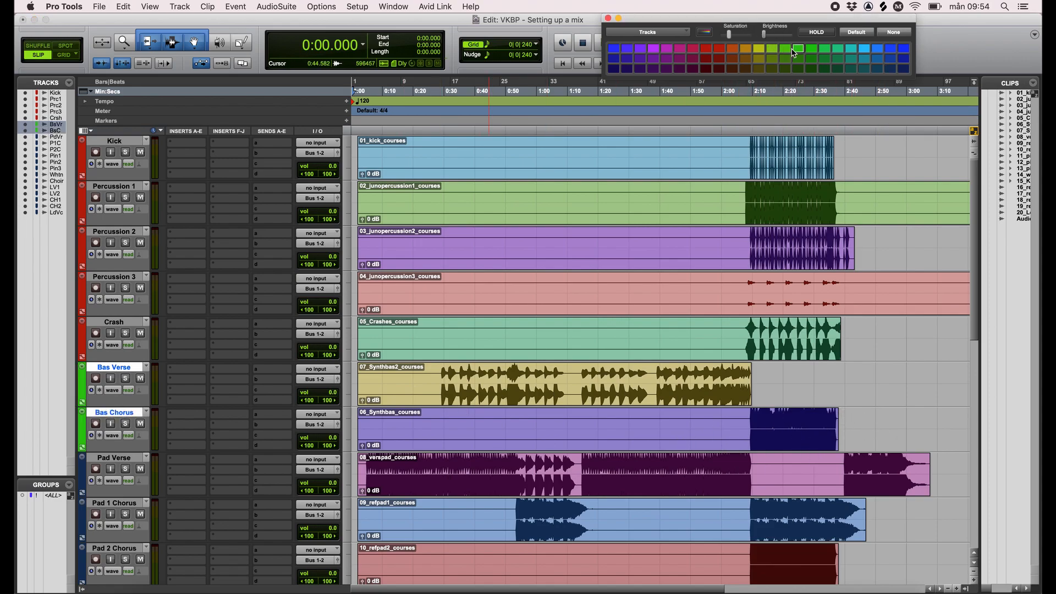
- Colour the Pad Verse, Pad 1 Chorus and Pad 2 Chorus tracks magenta
scroll(479, 292, "down", 5)
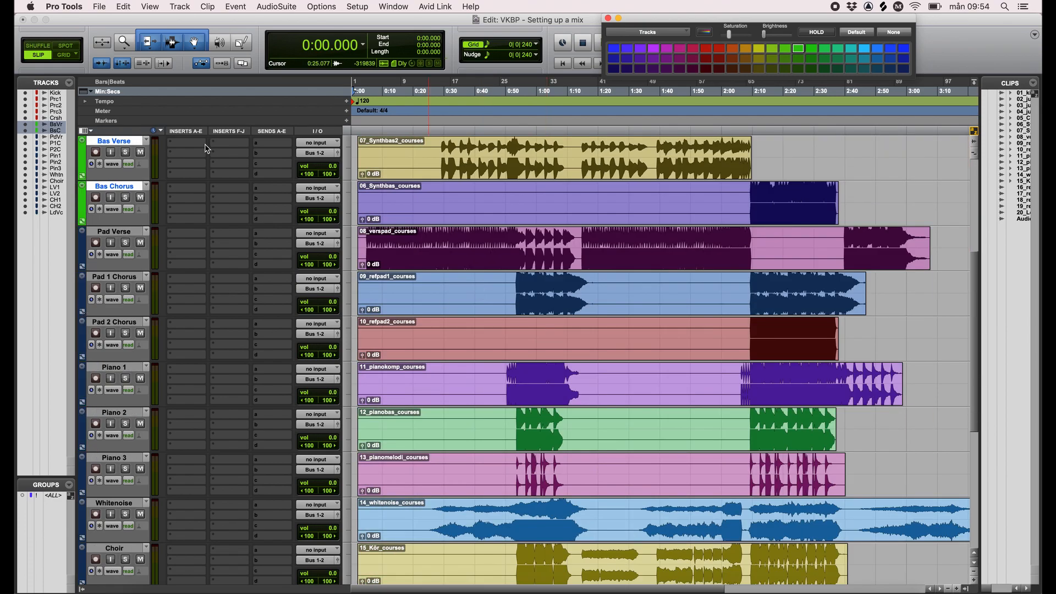
left_click(115, 232)
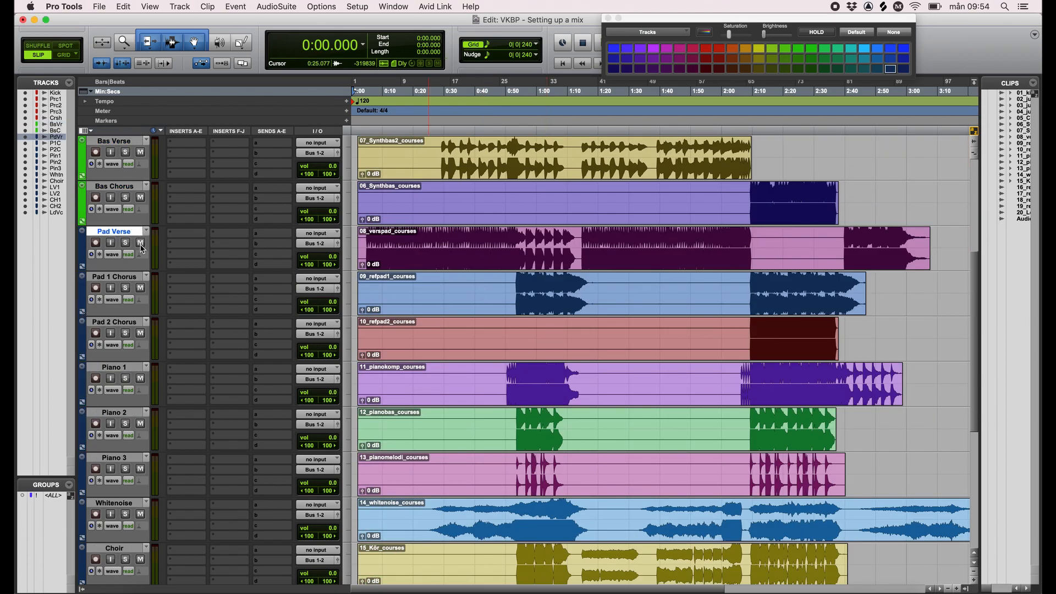
left_click(121, 321, "shift")
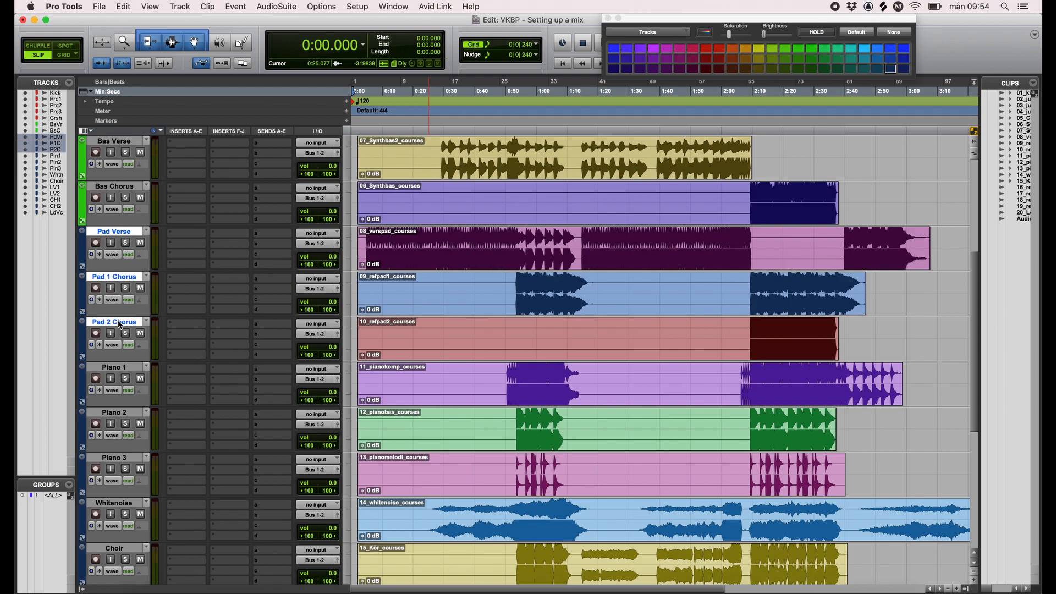
left_click(681, 49)
- Colour the Piano 1, Piano 2 and Piano 3 tracks dark olive yellow
scroll(661, 358, "down", 5)
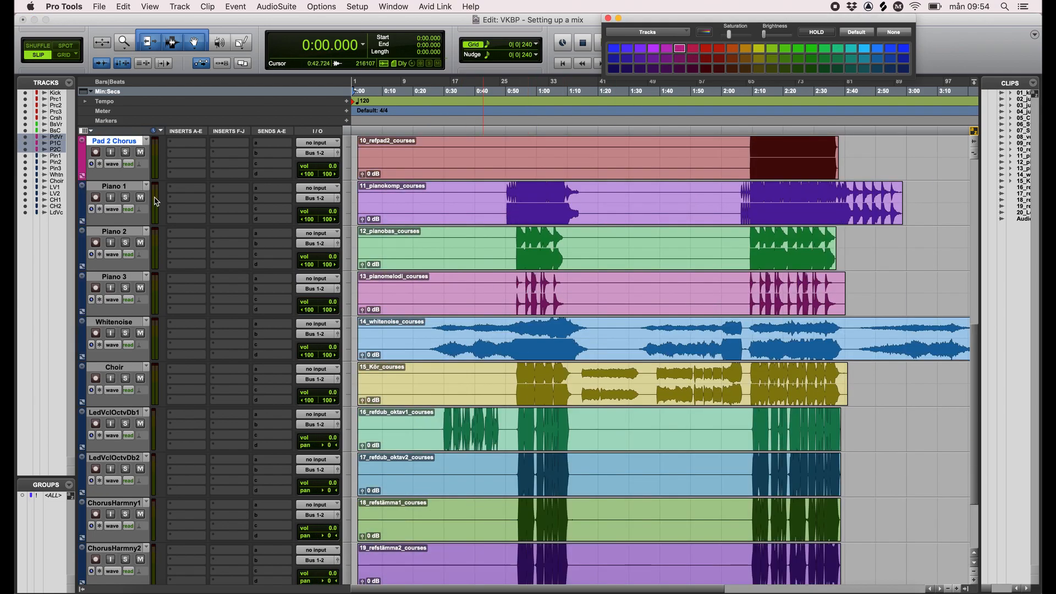
left_click(132, 187)
left_click(133, 283, "shift")
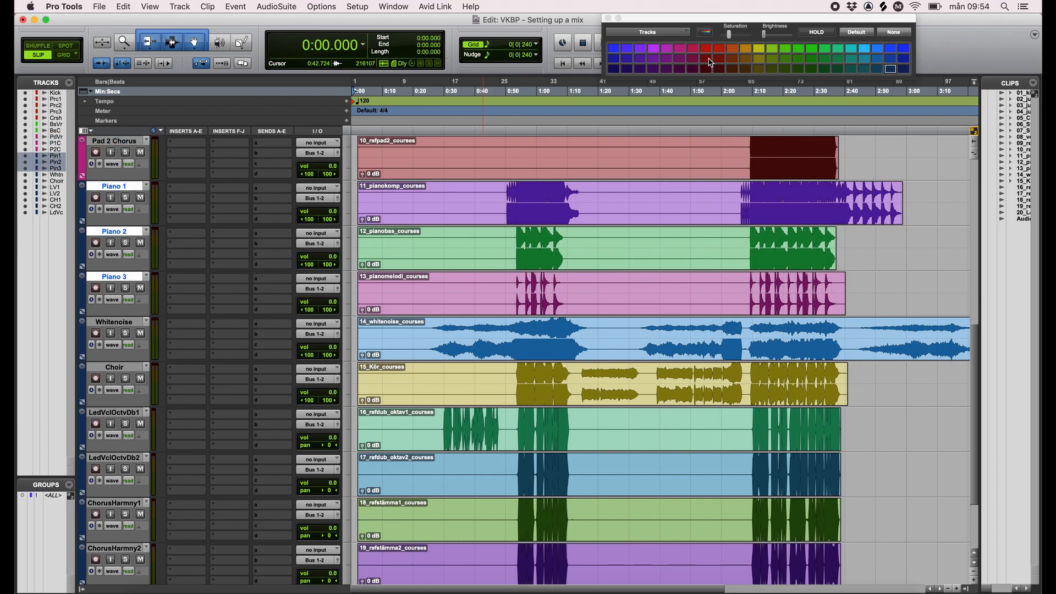
left_click(759, 69)
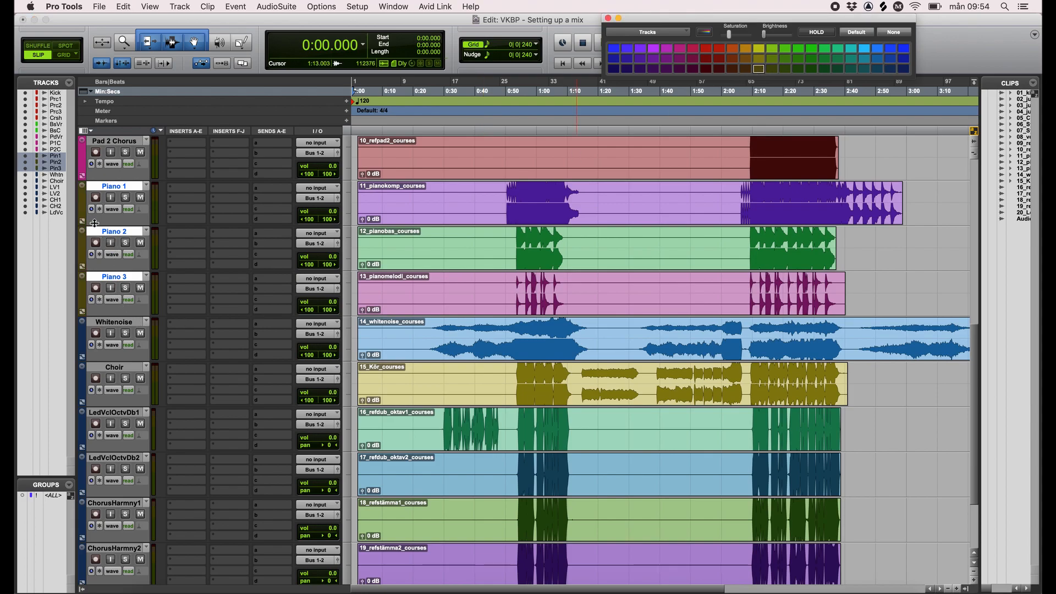
- Move the Whitenoise track above Piano 1 and colour it the same magenta as the pads
left_click(100, 323)
scroll(224, 288, "up", 3)
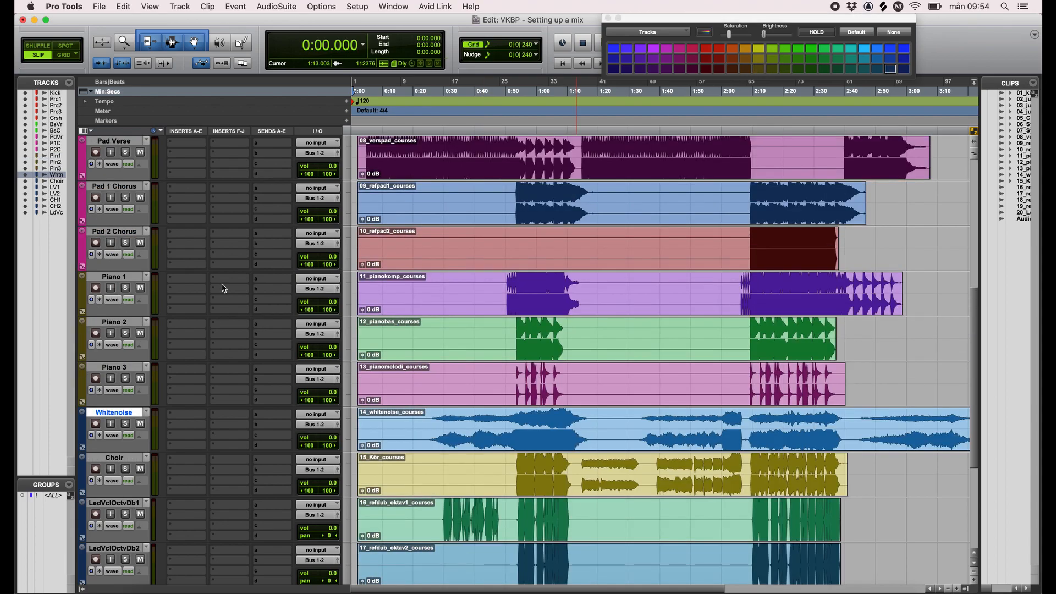
left_click_drag(126, 416, 129, 271)
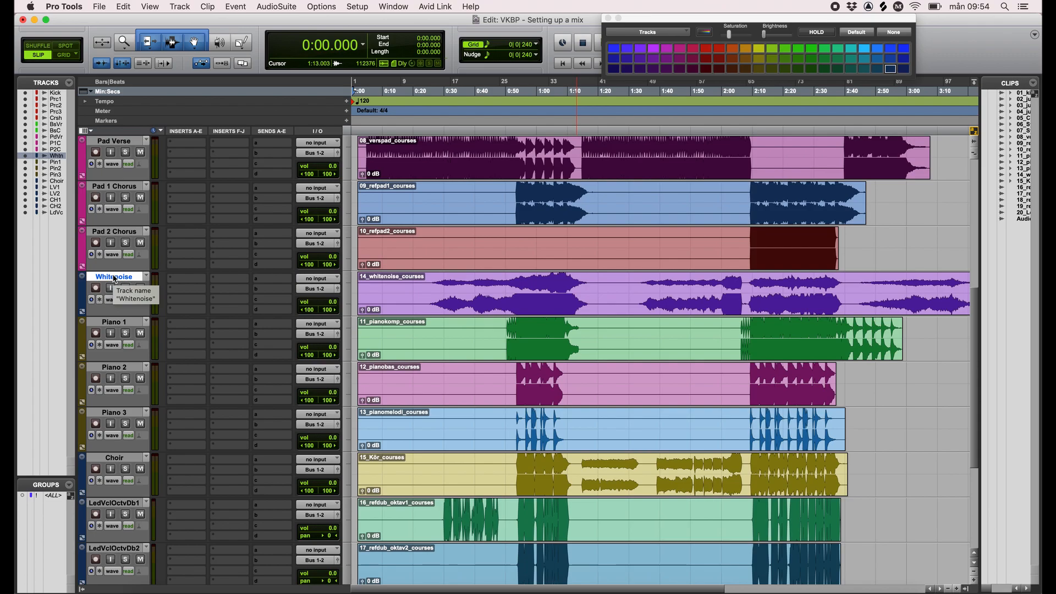
left_click(681, 49)
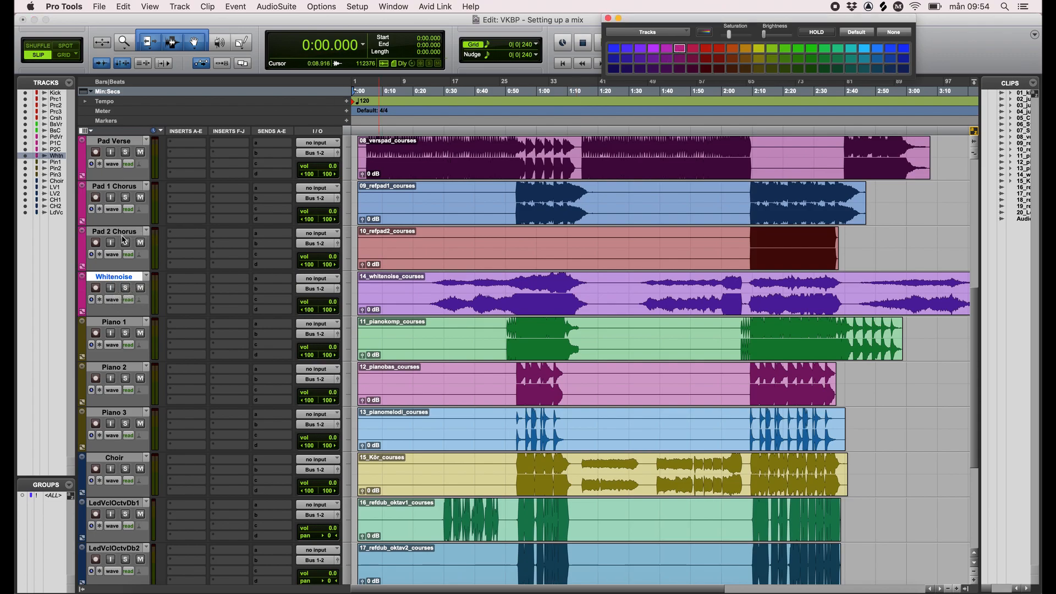
- Move the Lead Vocal track above Choir and colour it light blue
scroll(128, 262, "down", 5)
left_click(128, 262)
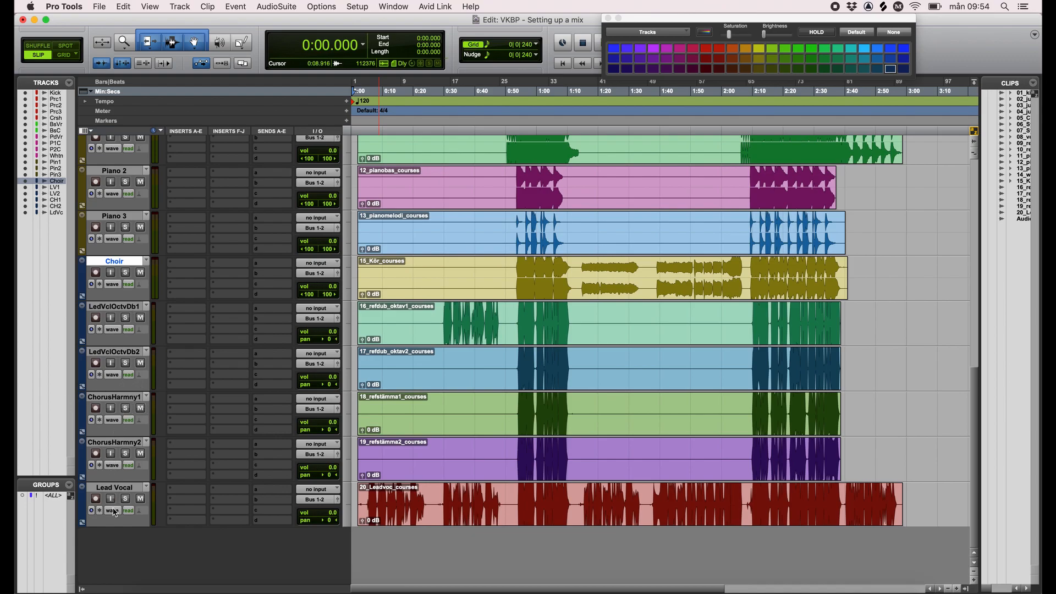
left_click_drag(124, 491, 128, 255)
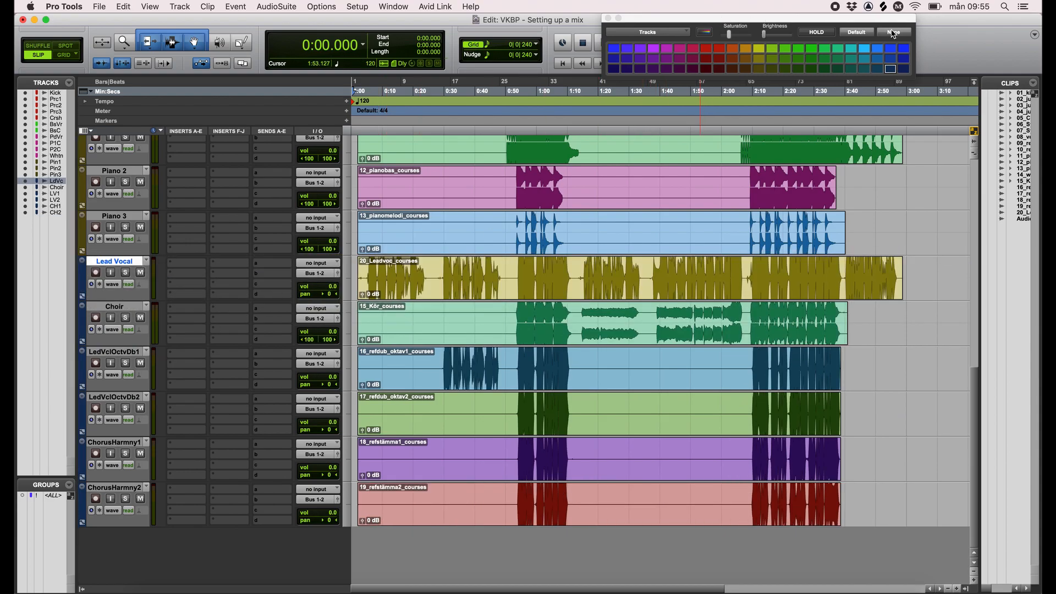
left_click(863, 49)
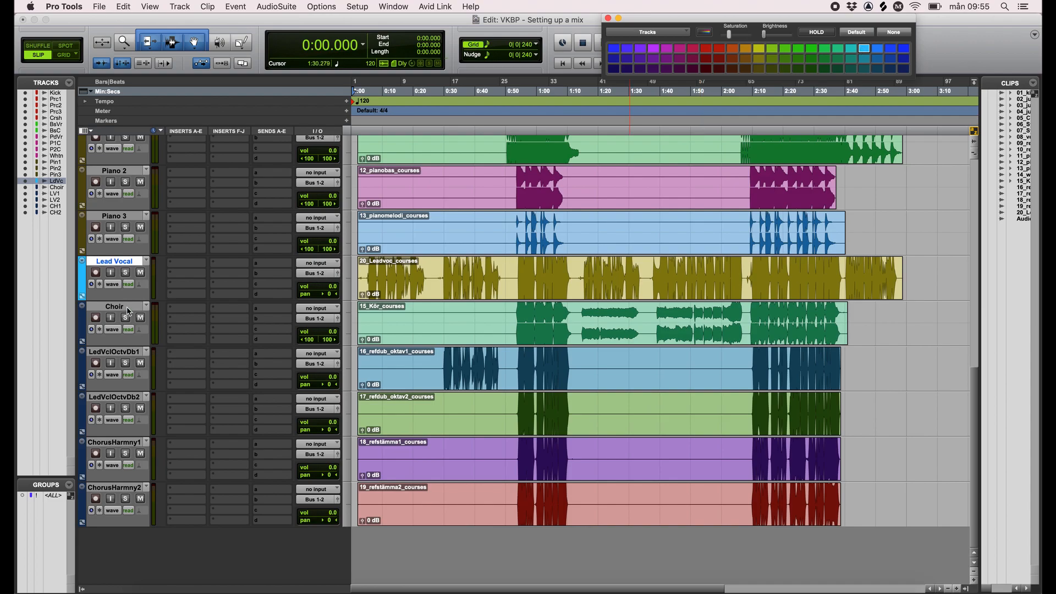
- Move the two lead vocal octave doubles and two chorus harmony tracks above Choir, and colour these backing vocals and Choir dark blue
left_click(117, 353)
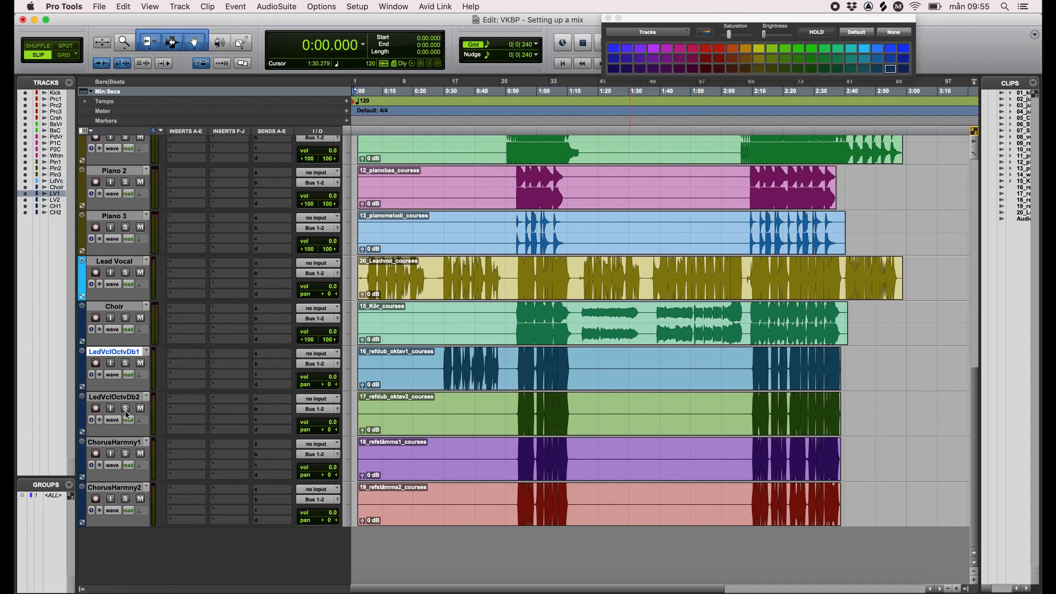
left_click(128, 488, "shift")
left_click_drag(123, 354, 129, 311)
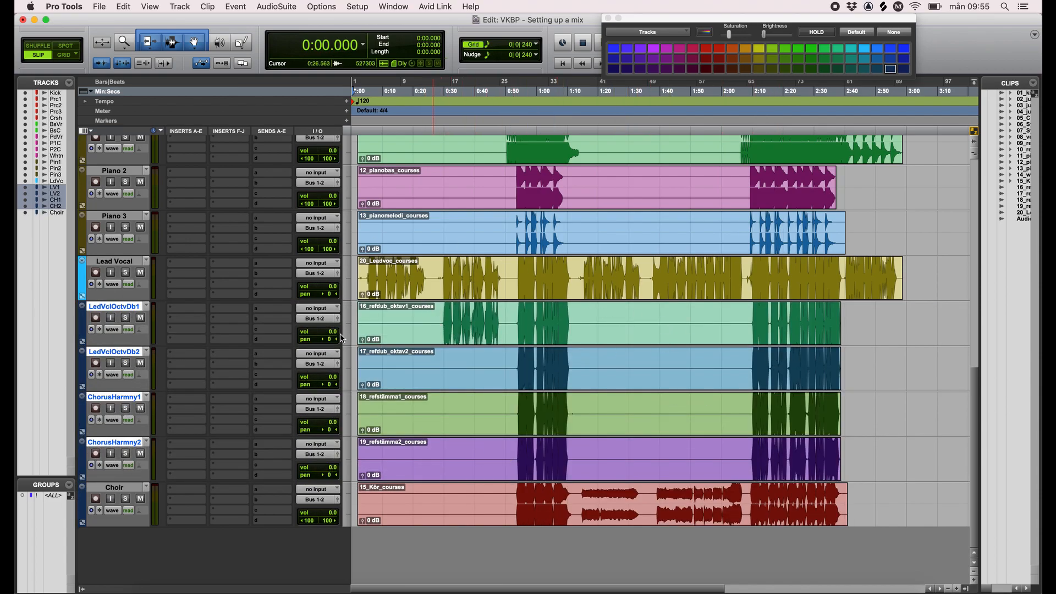
left_click(897, 62)
left_click(115, 488)
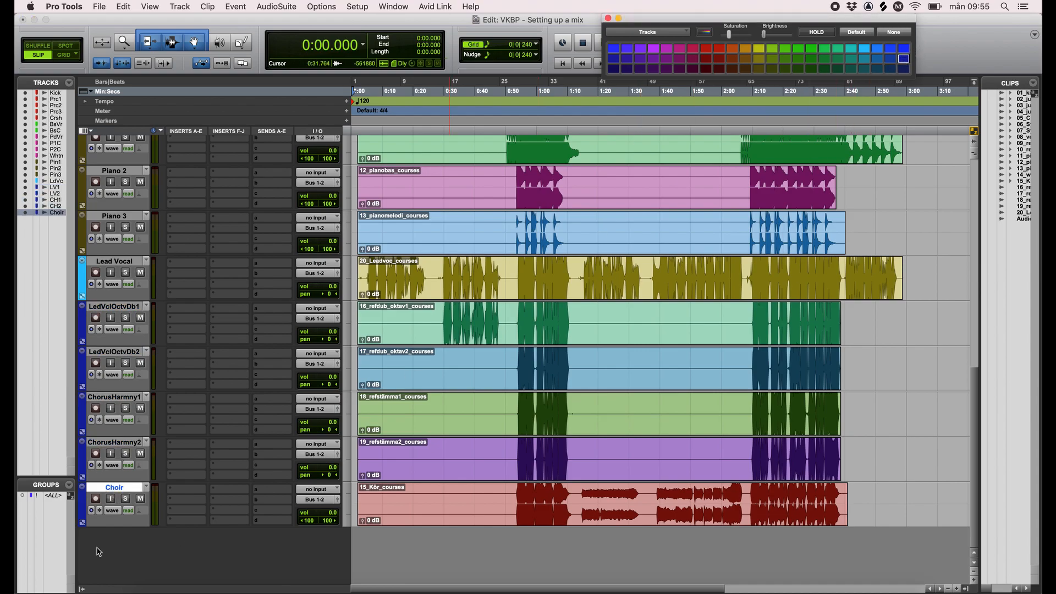
scroll(99, 269, "up", 5)
scroll(98, 268, "right", 2)
scroll(99, 268, "down", 5)
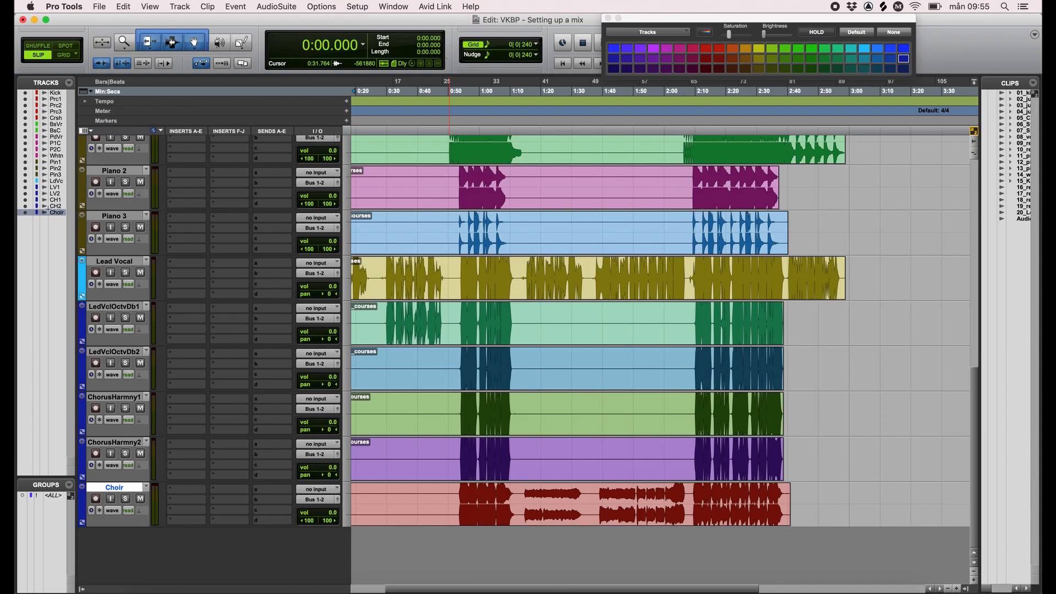
scroll(372, 346, "up", 10)
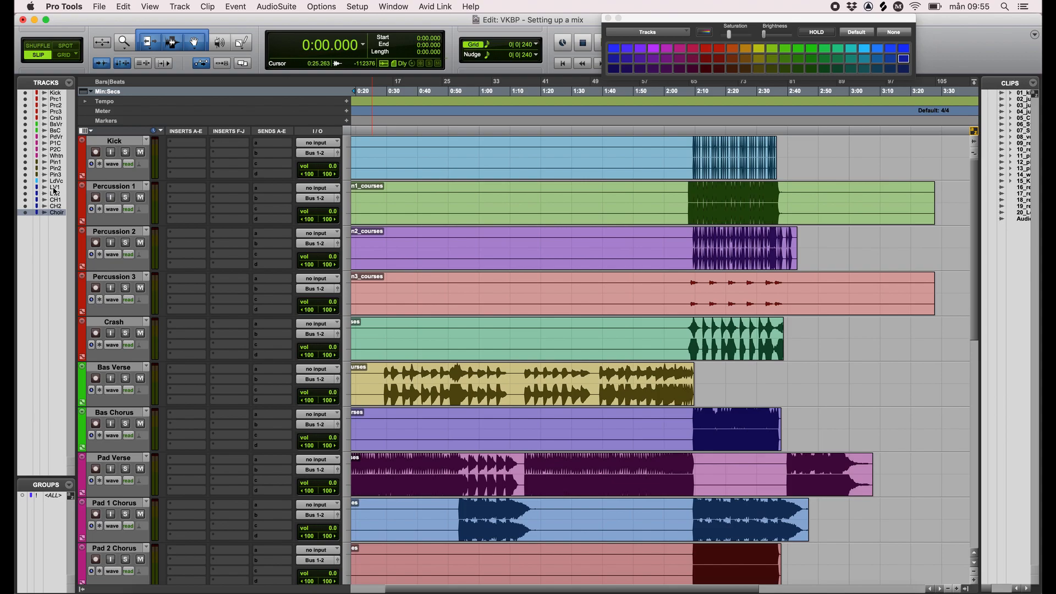
- Start creating new tracks and specify six stereo Aux Input tracks
left_click(184, 5)
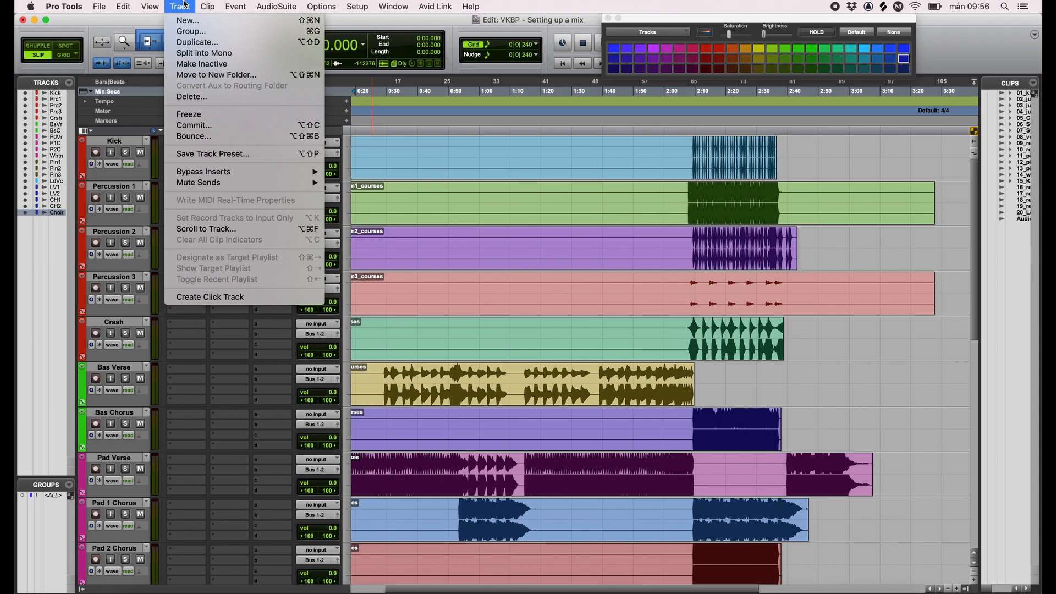
left_click(192, 21)
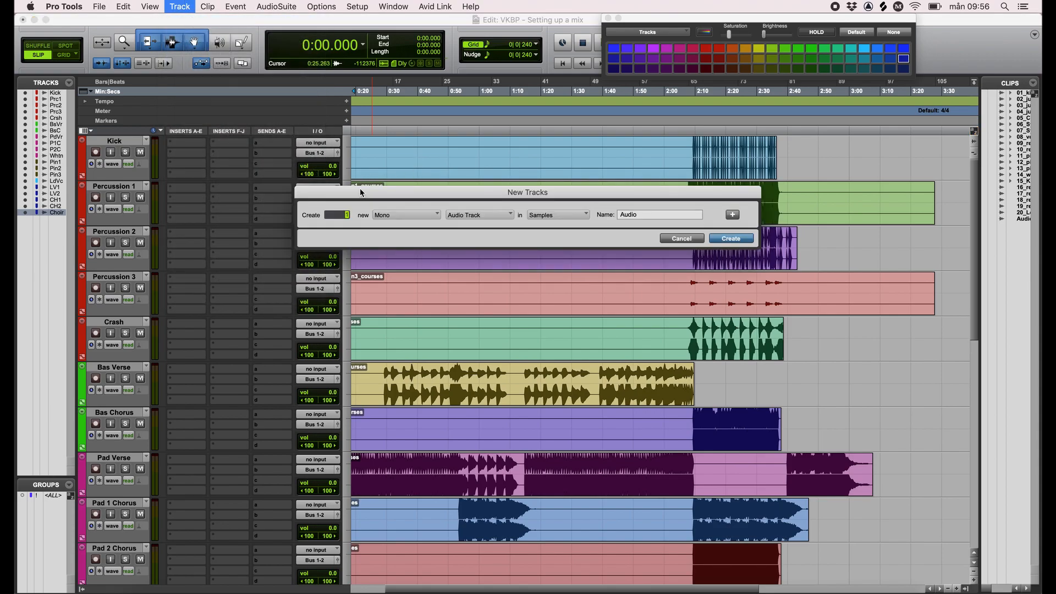
left_click(411, 213)
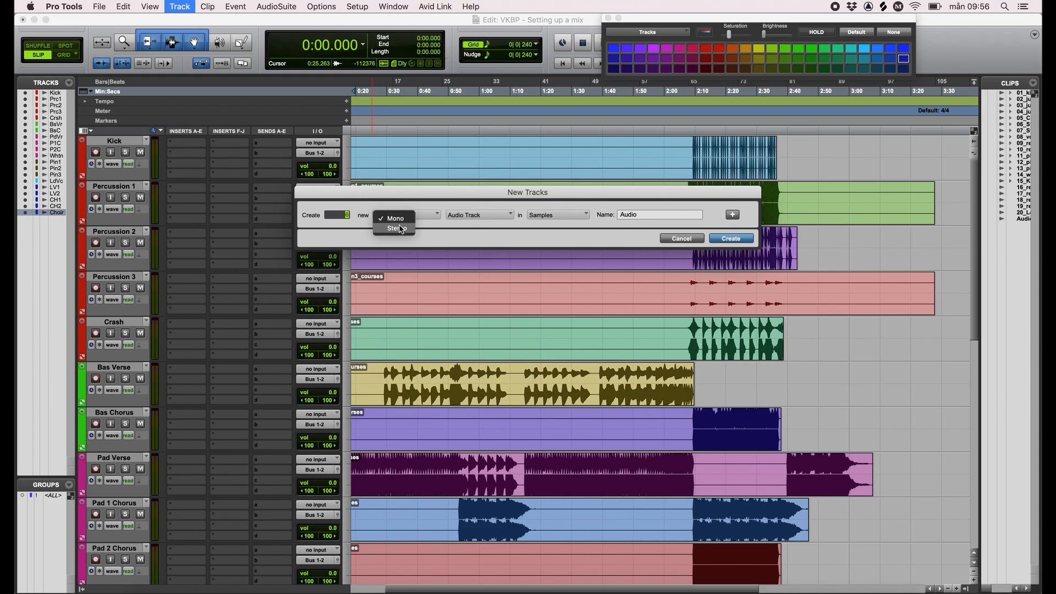
left_click(509, 215)
left_click(480, 222)
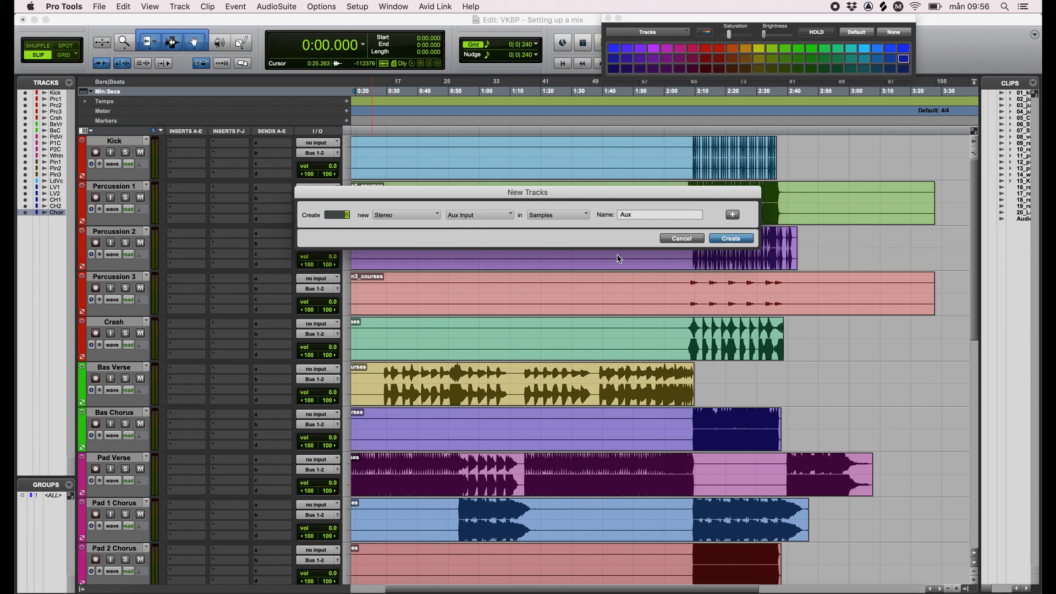
- Include six VCA Master tracks in the same new-track batch
left_click(732, 216)
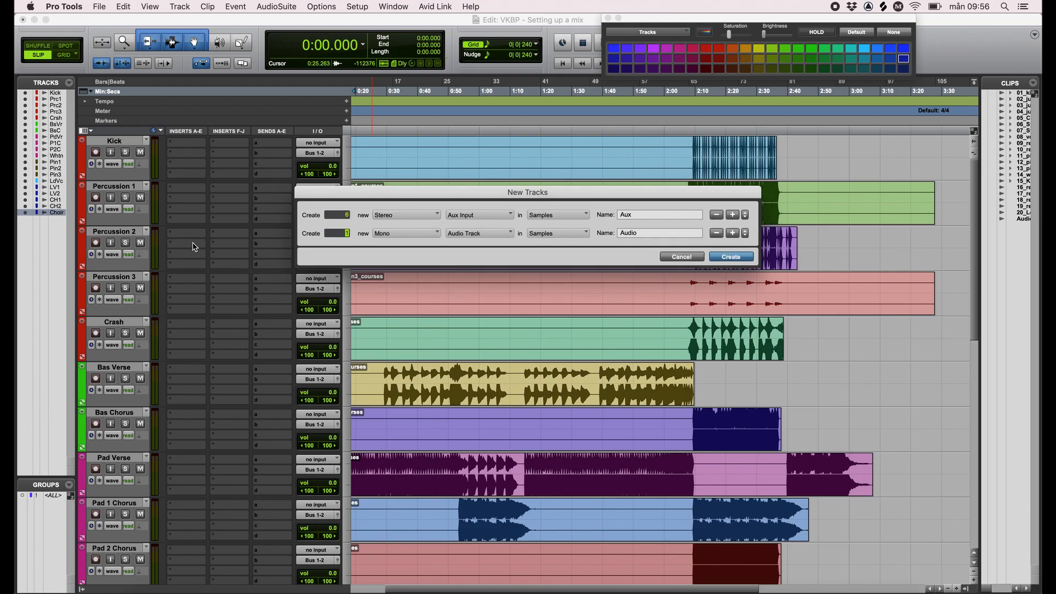
left_click(478, 234)
left_click(505, 262)
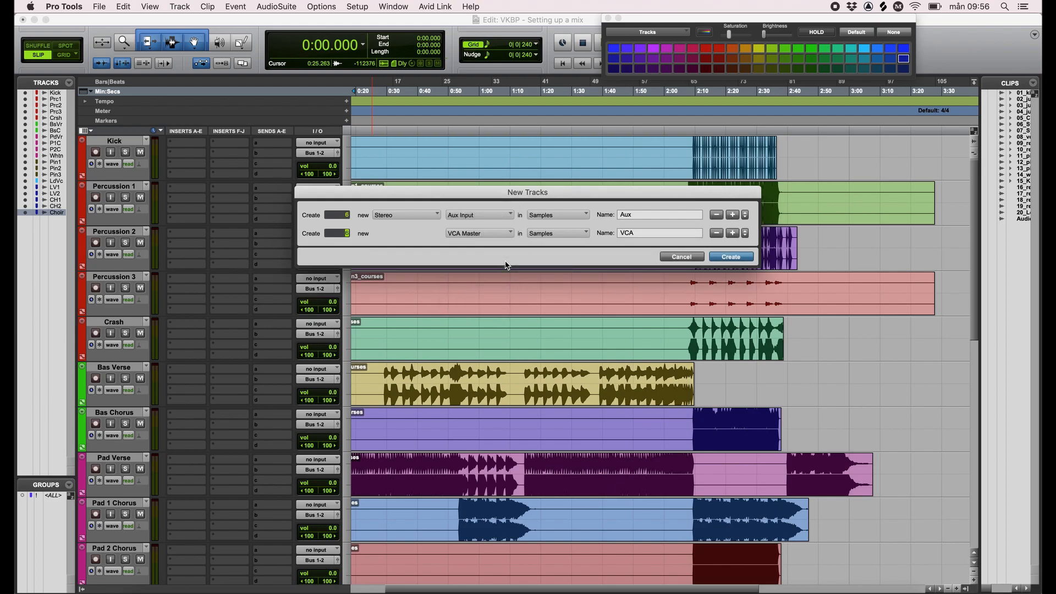
left_click(500, 235)
left_click(500, 235)
- Include one Master Fader track in the batch and create all the new tracks
left_click(738, 233)
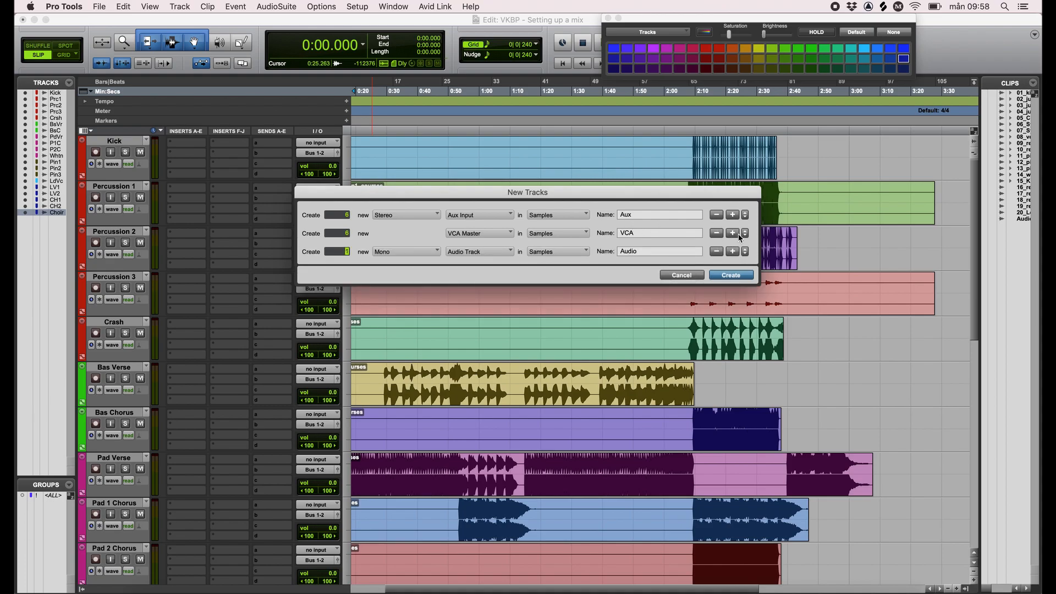
left_click(460, 257)
left_click(511, 272)
left_click(730, 281)
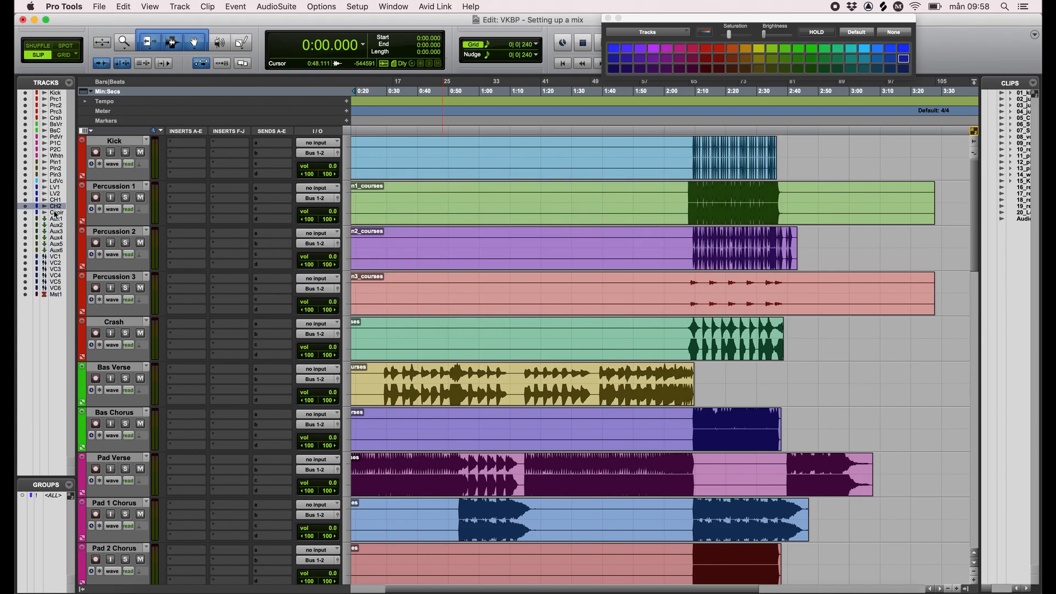
- Rename the aux tracks Aux 1, Aux 2 and Aux 3 as Drums, Bas and Pad
left_click(56, 218)
double_click(112, 186)
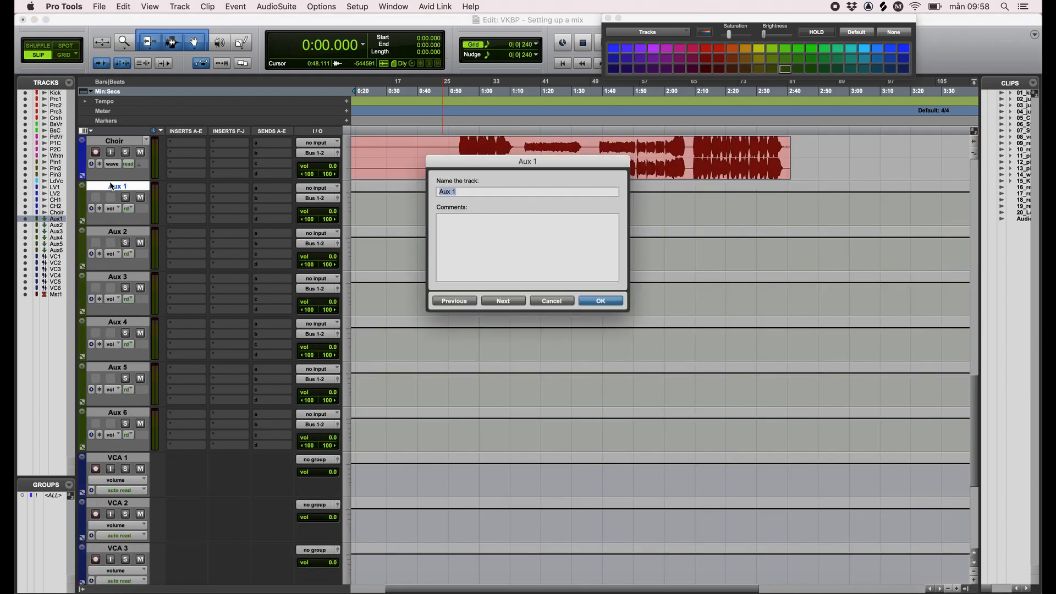
type("Drums")
left_click(488, 302)
type("Bas")
left_click(498, 304)
type("Pad")
- Rename the remaining aux tracks Aux 4, Aux 5 and Aux 6 as Piano, Lead vocal and BV
left_click(506, 305)
type("Piano")
left_click(517, 301)
type("Lead vocal")
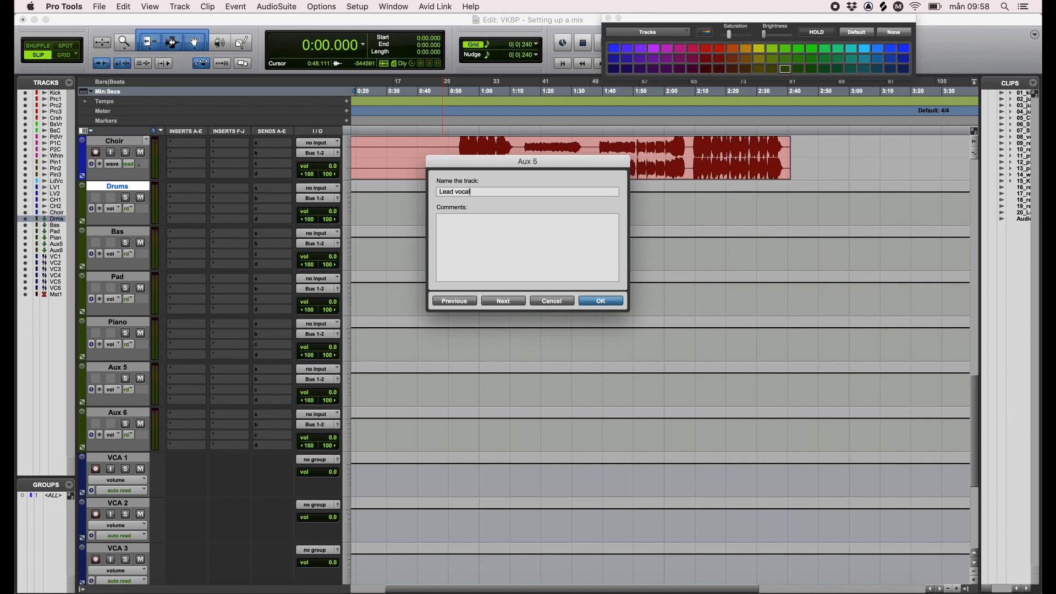
left_click(503, 302)
type("B")
left_click(600, 301)
- Rename the tracks VCA 1, VCA 2 and VCA 3 as Drums VCA, Bas VCA and Pad VCA
scroll(154, 429, "down", 5)
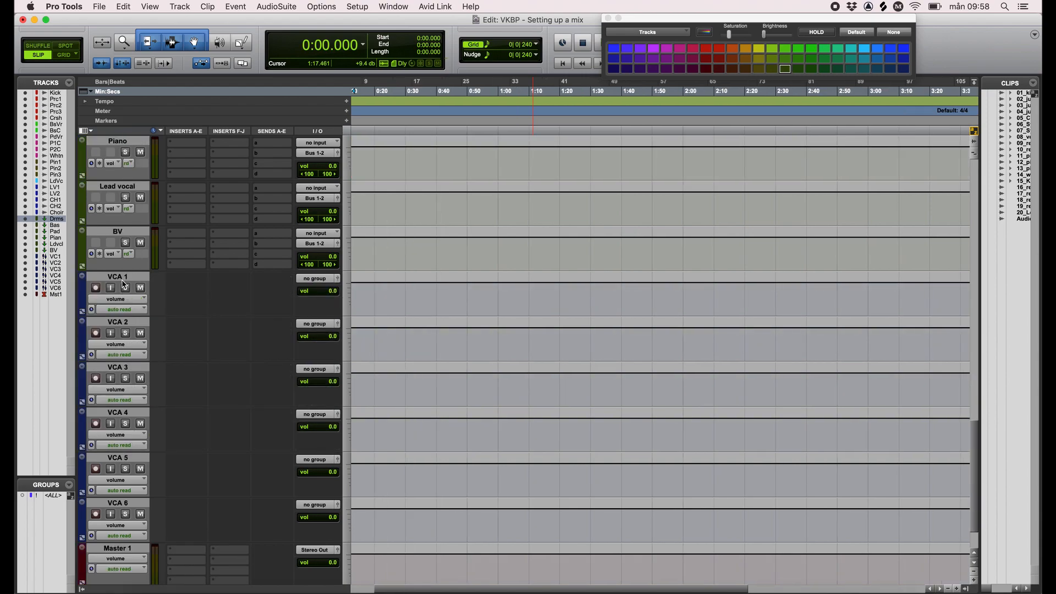
double_click(119, 276)
type("Drums VCA")
left_click(503, 301)
type("Bas VCA")
left_click(510, 304)
type("Pad VCA")
- Rename the tracks VCA 4, VCA 5 and VCA 6 as Piano VCA, Lead Vocal VCA and BV VCA
left_click(510, 304)
type("Piano VCA")
left_click(510, 304)
type("Lead Vocal VCA")
left_click(503, 301)
type("BV VCA")
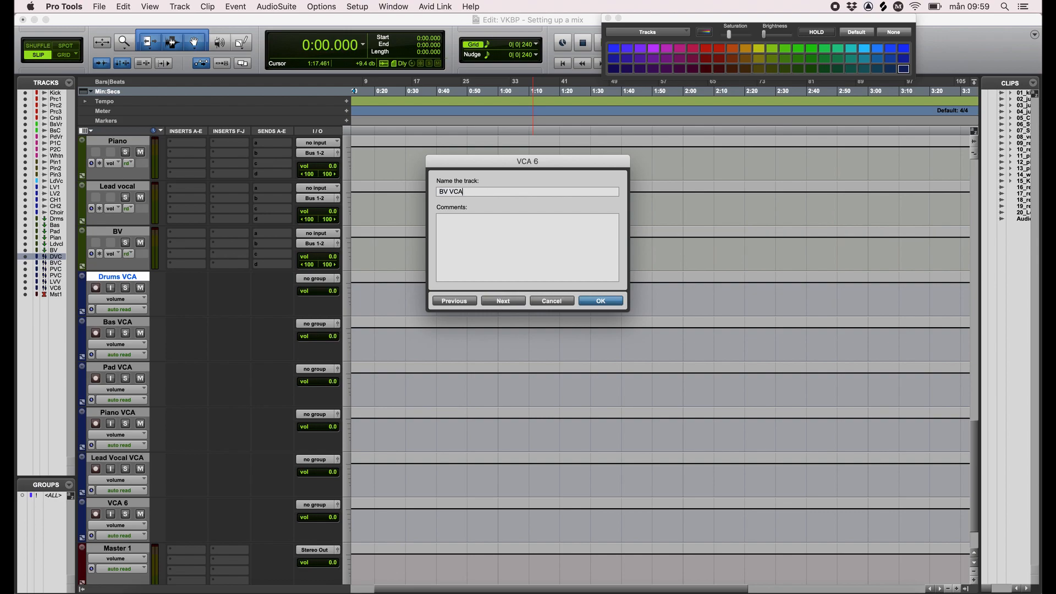
key("Return")
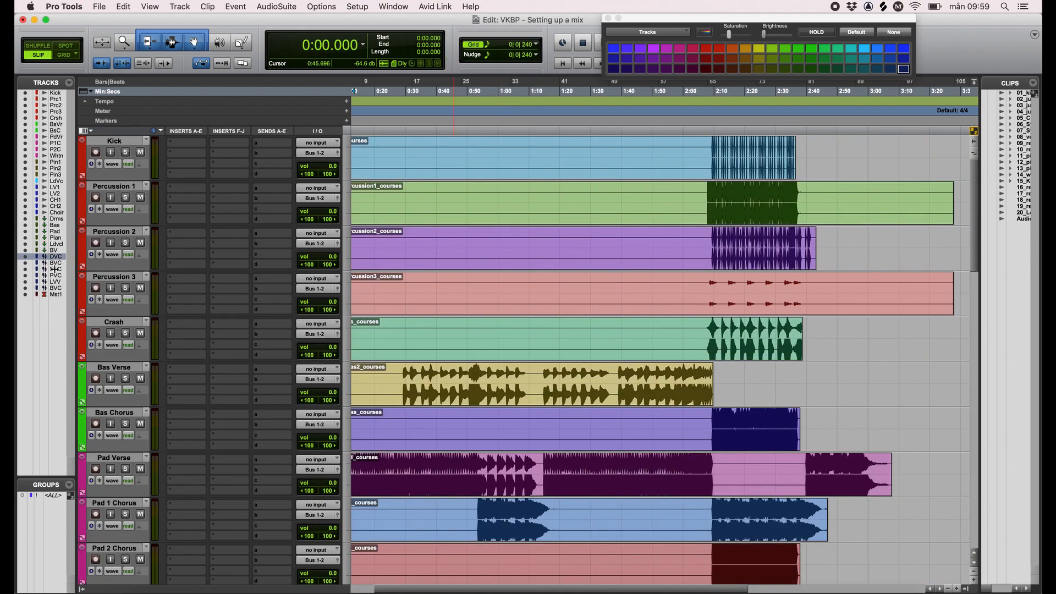
- Move Drums VCA and the Drums aux directly below Crash, and Bas VCA and the Bas aux below Bas Chorus
left_click(56, 219)
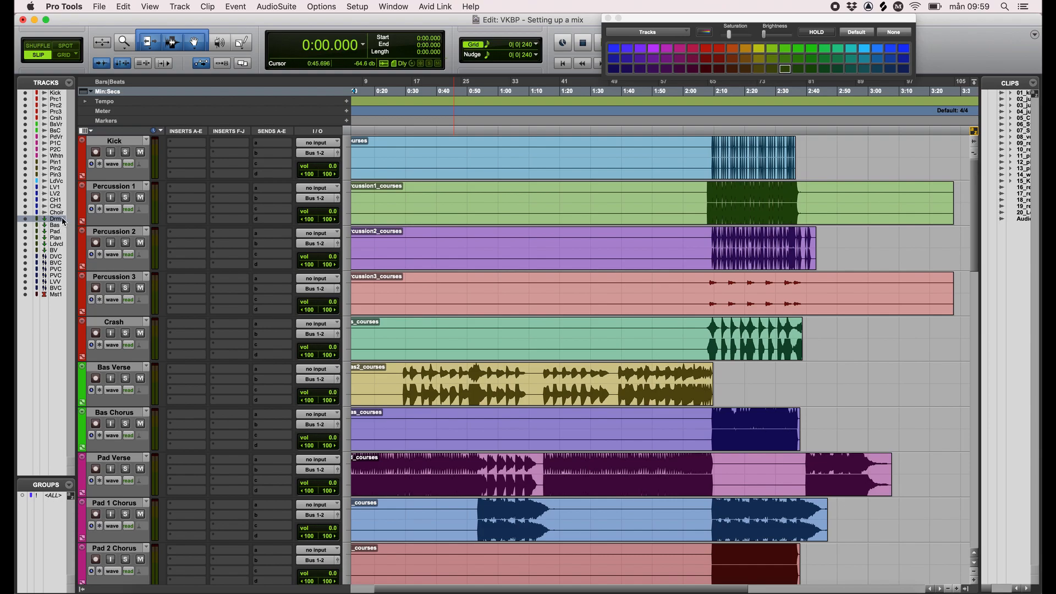
left_click(57, 257, "super")
left_click_drag(68, 152, 61, 122)
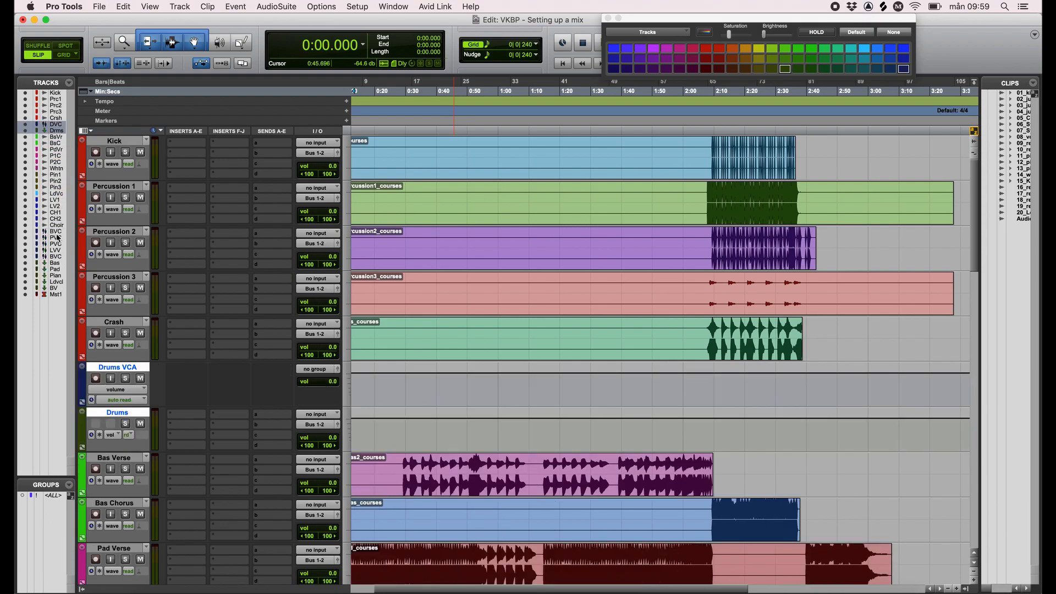
left_click(58, 263, "super")
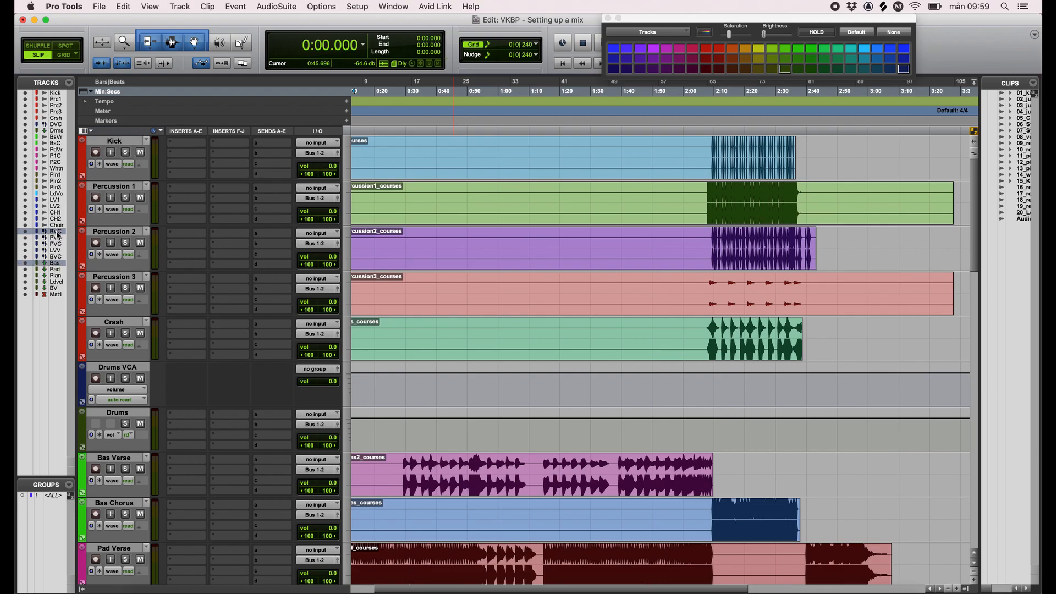
left_click_drag(63, 163, 61, 150)
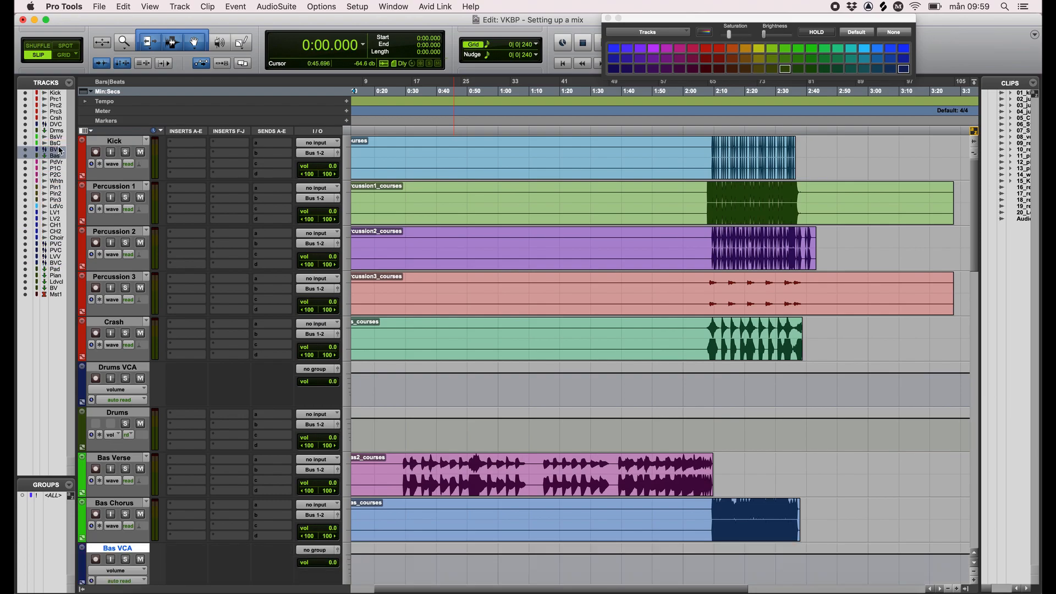
- Move Pad VCA and the Pad aux below Whitenoise, and Piano VCA and the Piano aux below Piano 3
left_click(59, 270)
left_click_drag(57, 245, 59, 201)
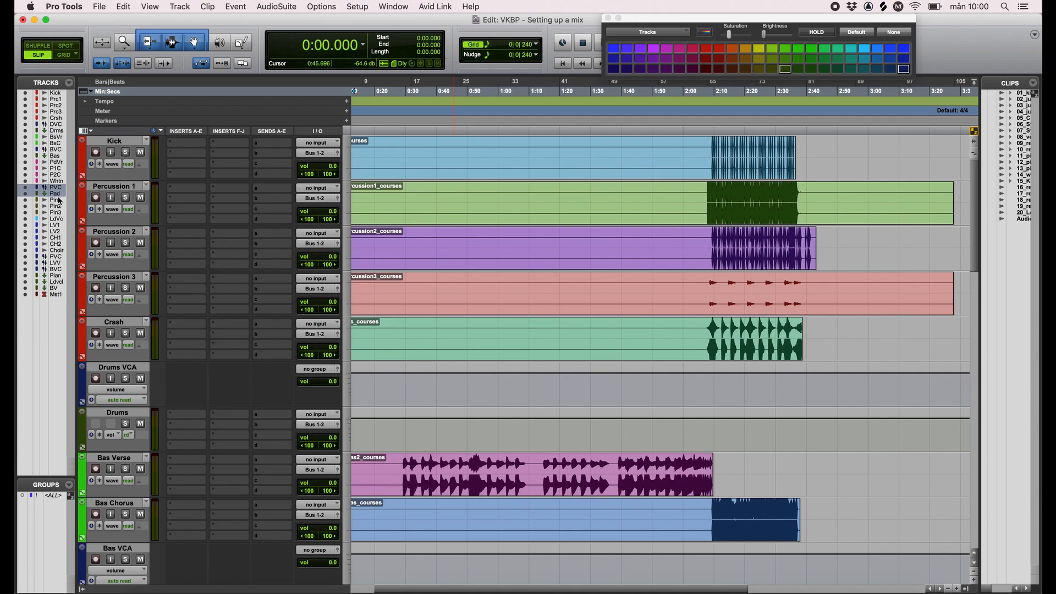
left_click(60, 256)
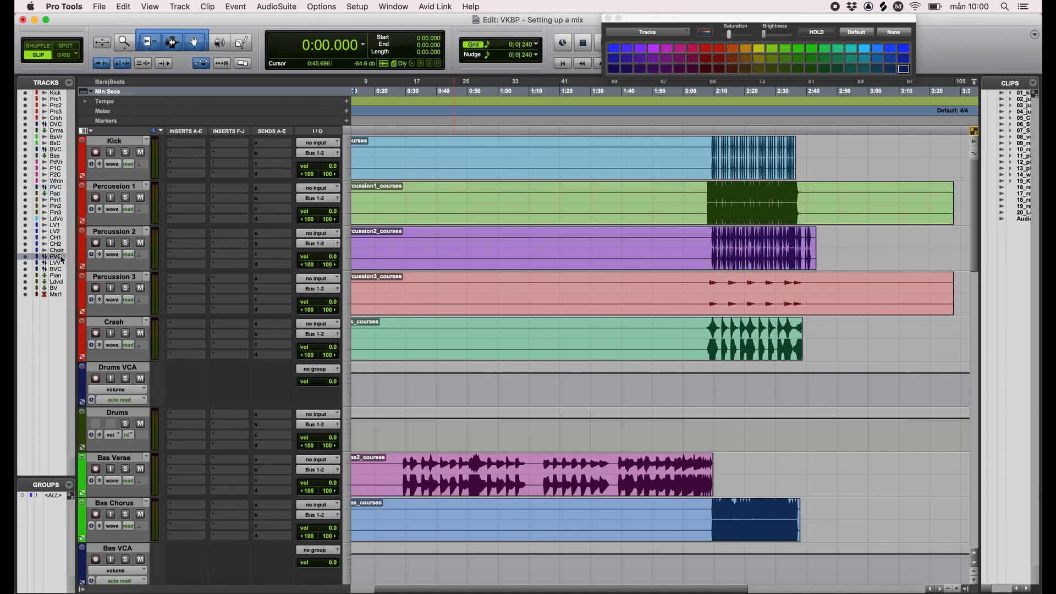
left_click(60, 276, "super")
left_click_drag(58, 259, 61, 218)
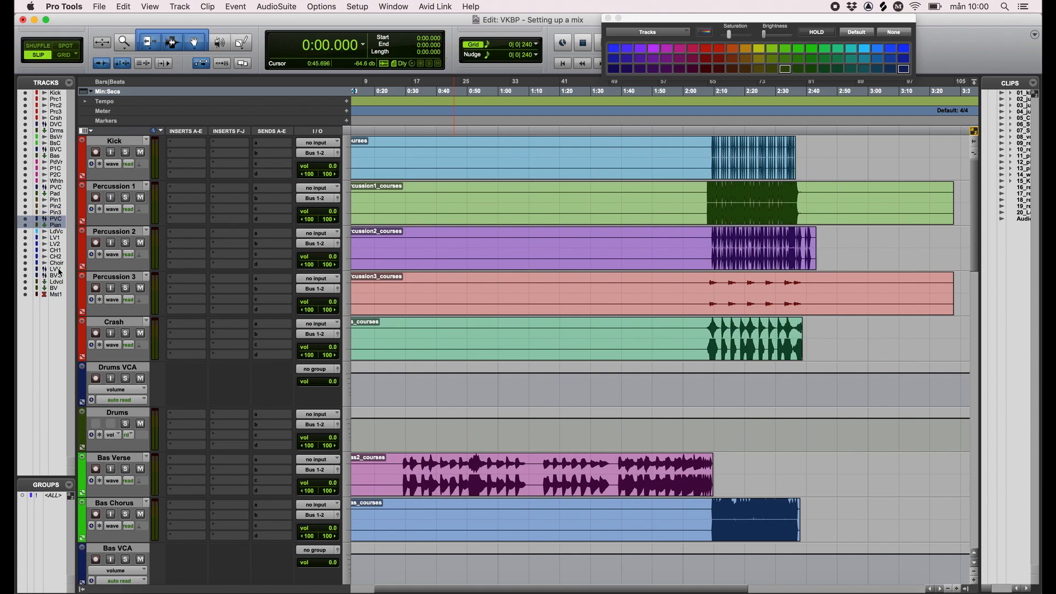
- Move Lead Vocal VCA and the Lead vocal aux directly below the Lead Vocal audio track
left_click(59, 269)
left_click(58, 283, "super")
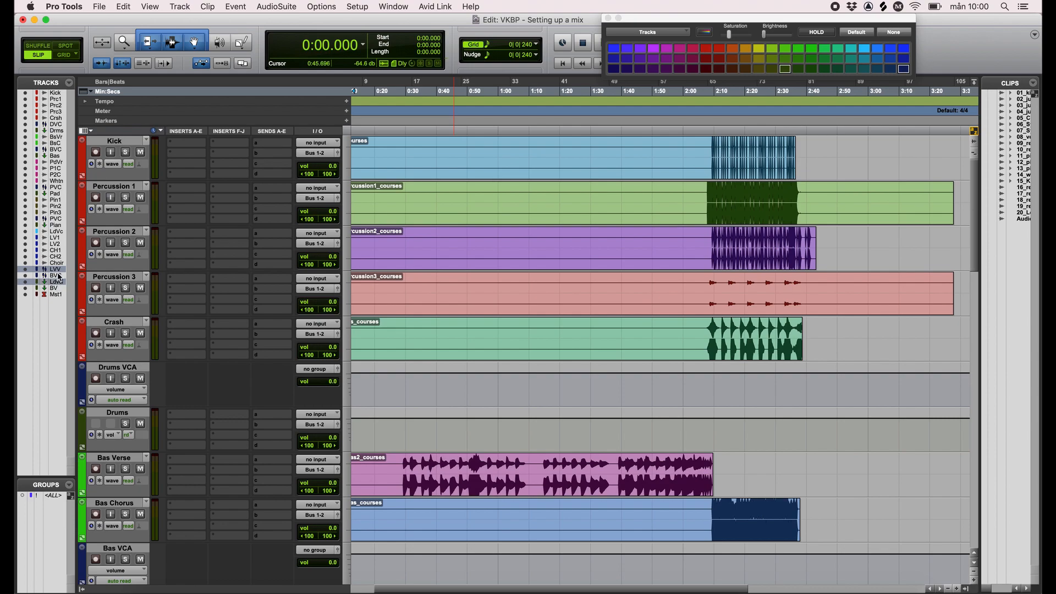
left_click_drag(64, 238, 64, 238)
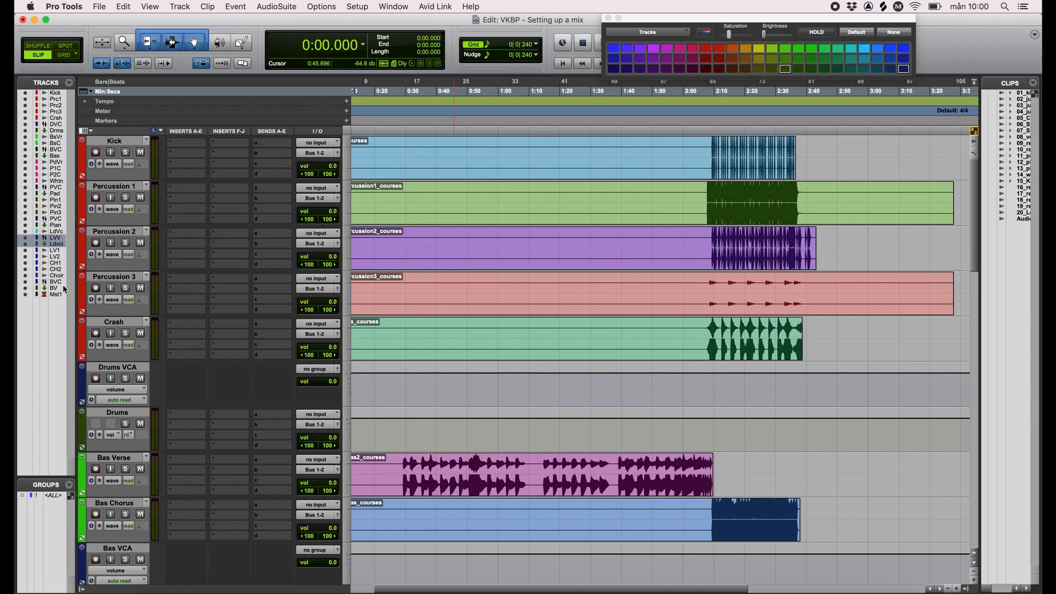
- Review the new track order and examine the Pad VCA and Pad aux tracks beneath the pad parts
scroll(268, 461, "down", 5)
scroll(268, 461, "down", 7)
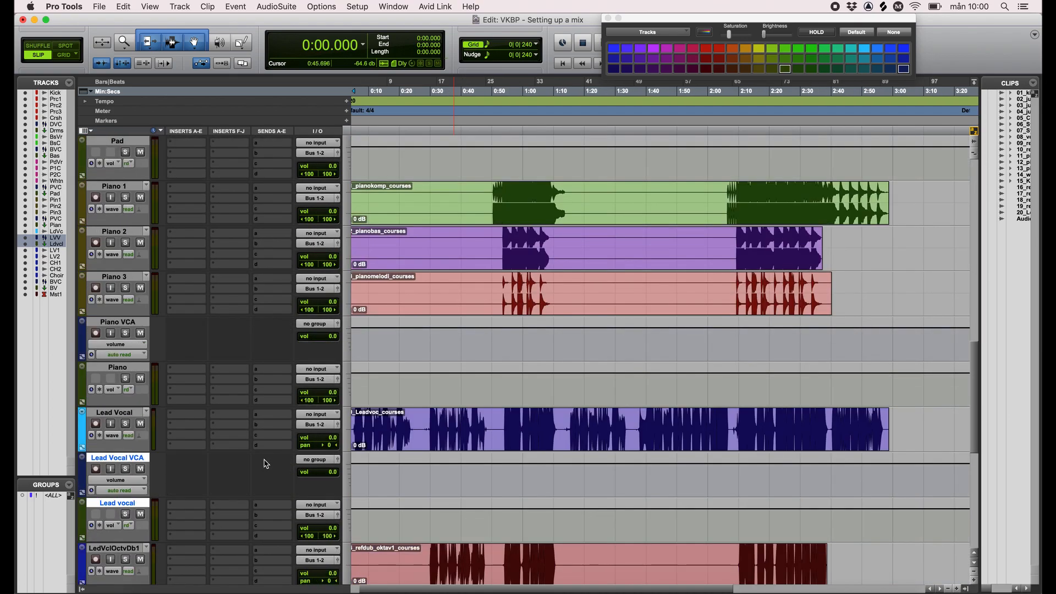
scroll(497, 326, "down", 2)
scroll(498, 328, "up", 9)
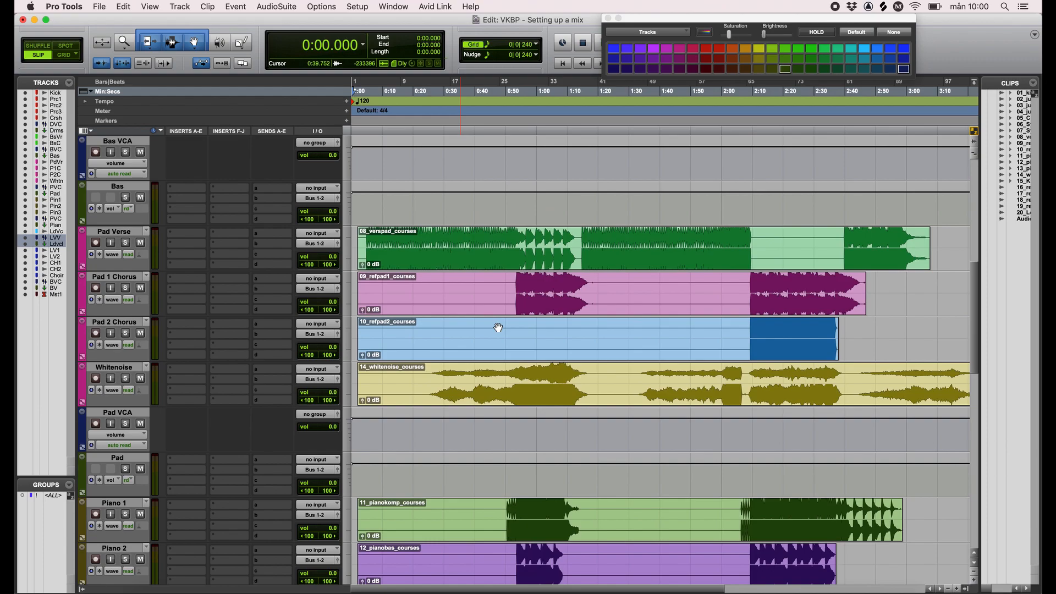
left_click(132, 414)
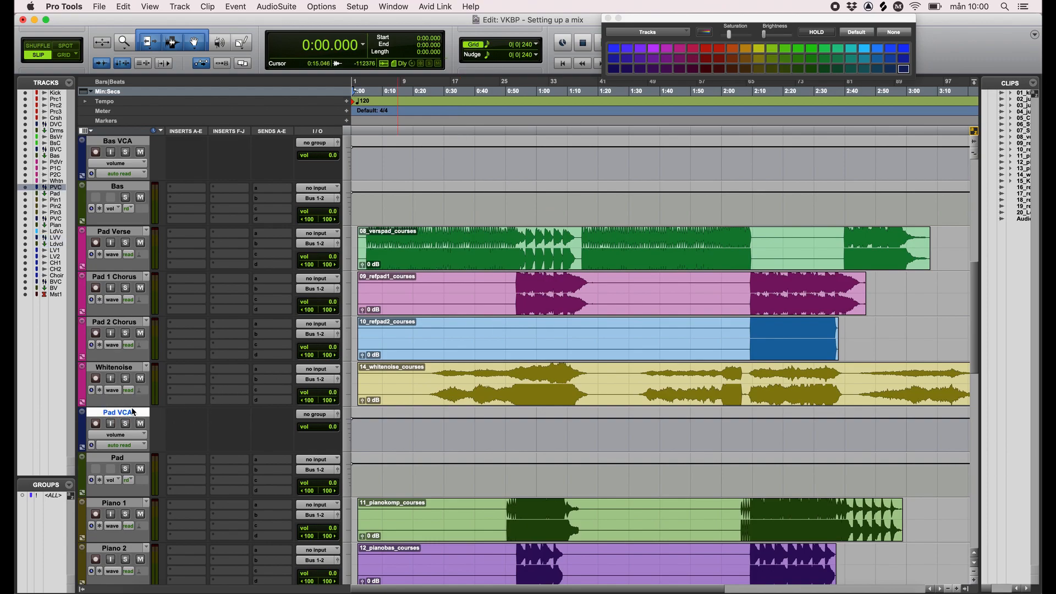
left_click(117, 459)
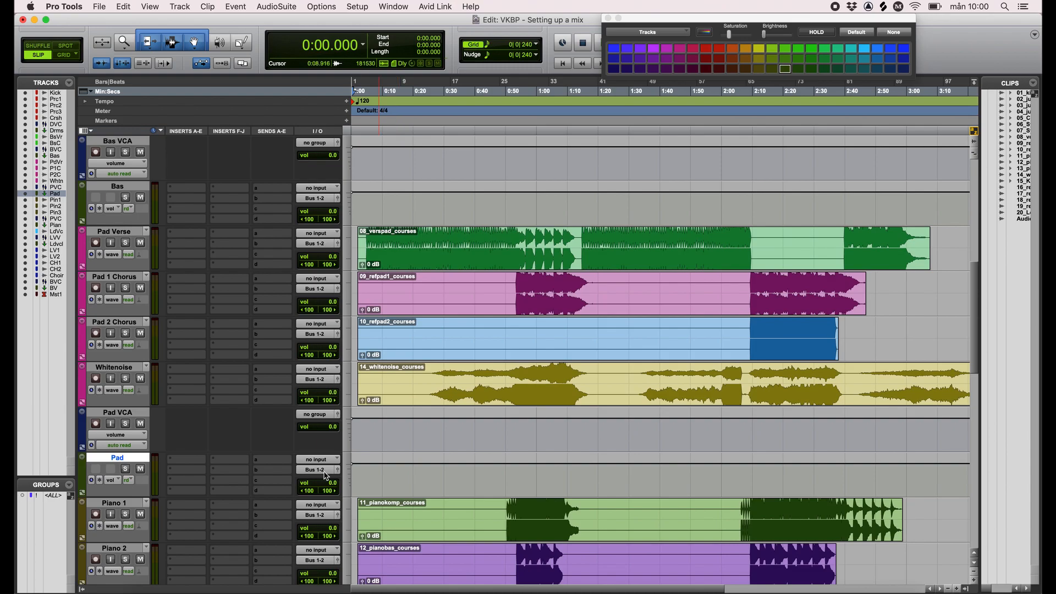
left_click(116, 414)
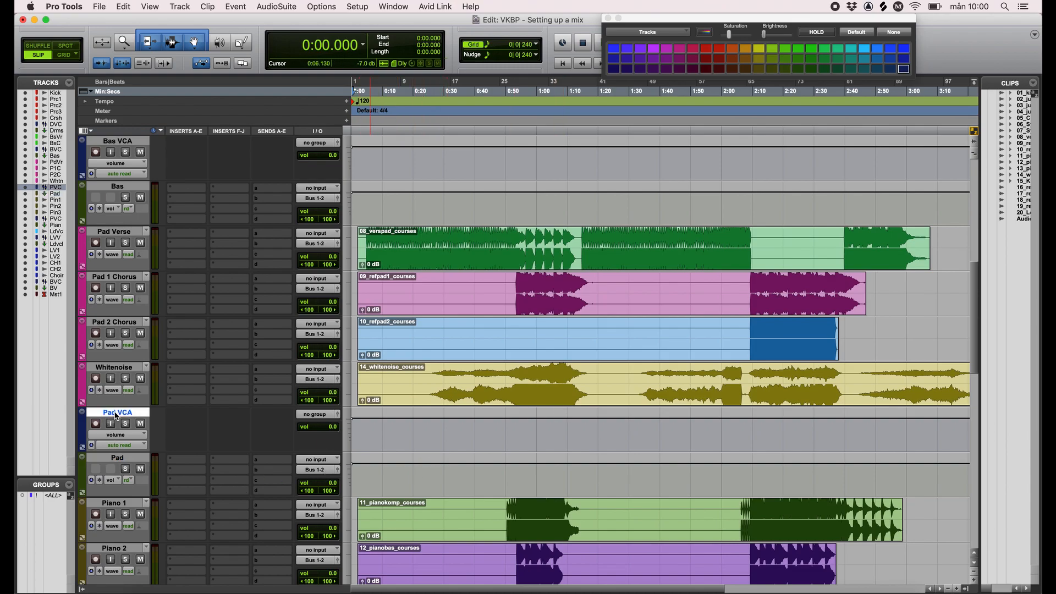
left_click(415, 428)
left_click_drag(483, 428, 487, 428)
left_click_drag(696, 424, 352, 424)
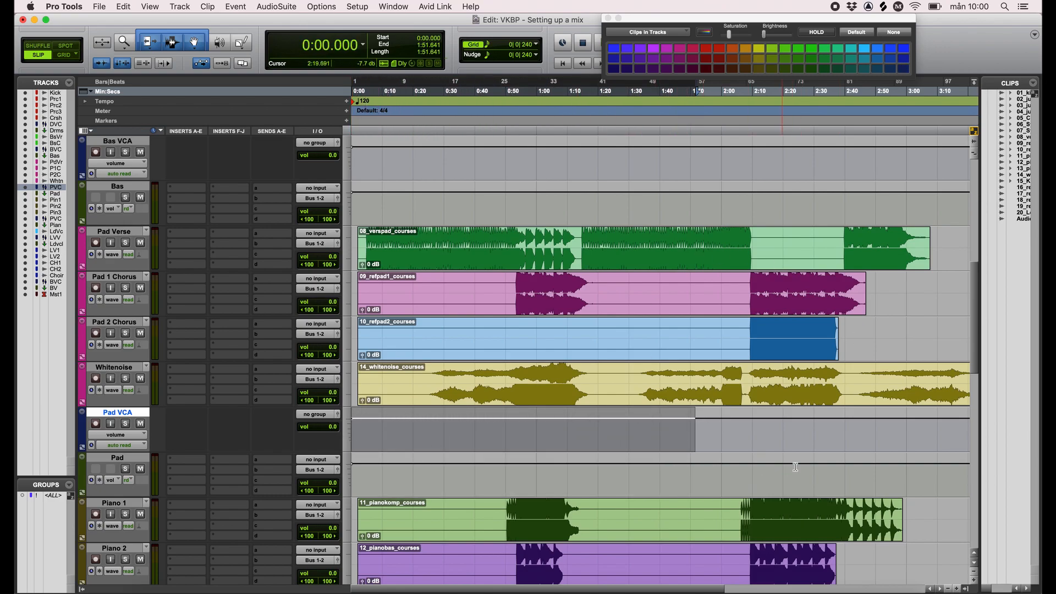
left_click(366, 476)
scroll(176, 429, "down", 2)
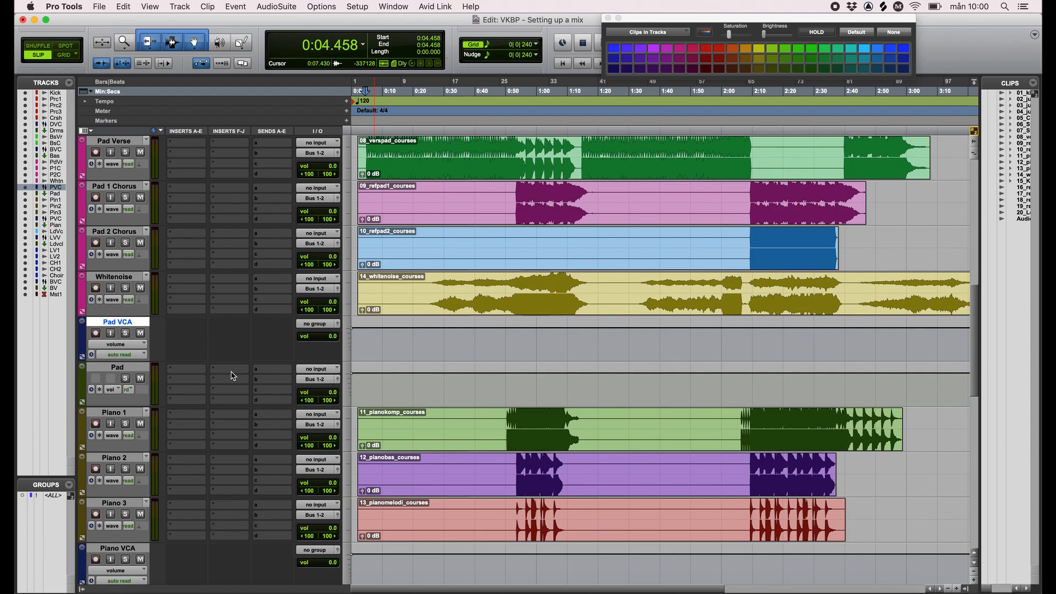
left_click(615, 385)
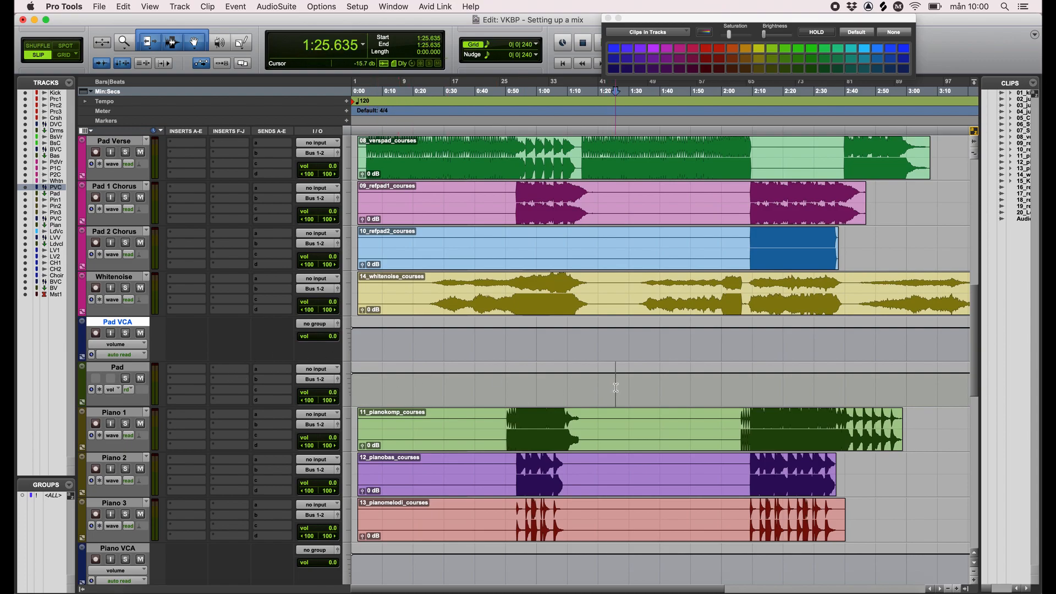
scroll(99, 308, "up", 10)
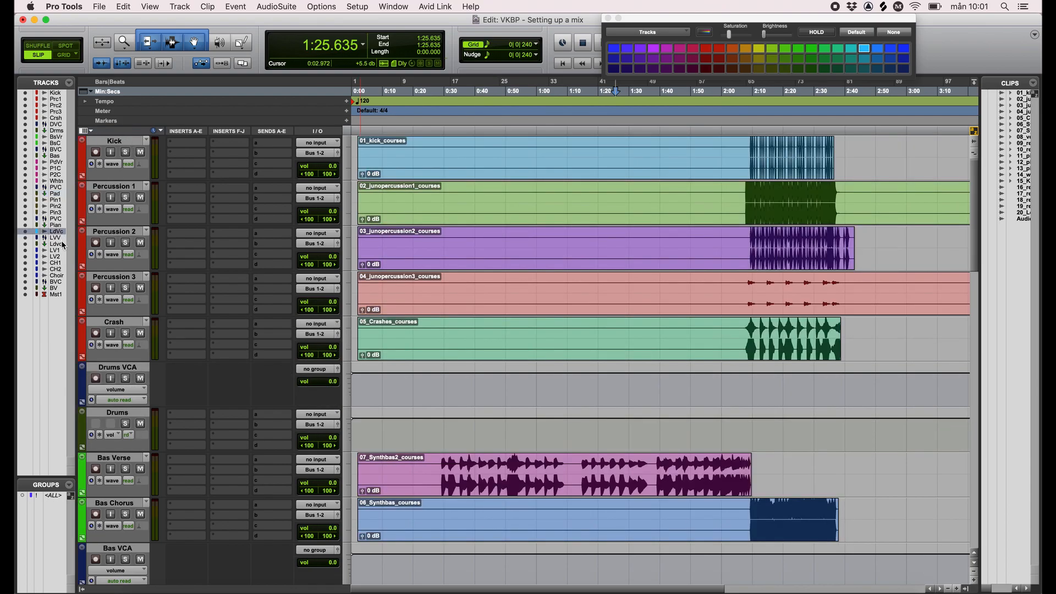
- Create six more stereo Aux Input tracks, using Kick as the insertion point
left_click(114, 141)
left_click(180, 6)
left_click(187, 20)
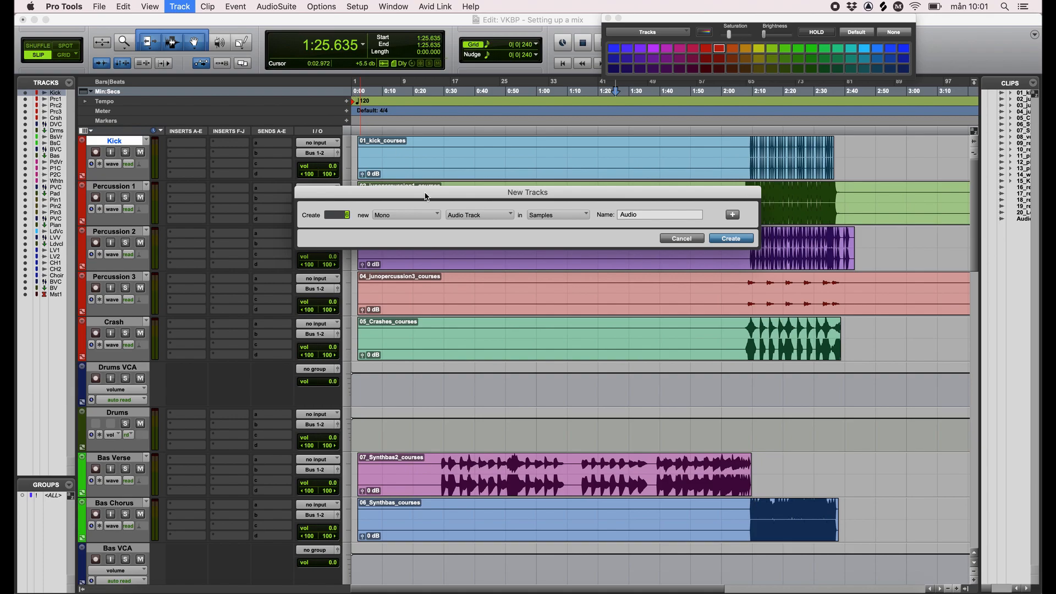
left_click(421, 214)
left_click(407, 225)
left_click(478, 215)
left_click(478, 225)
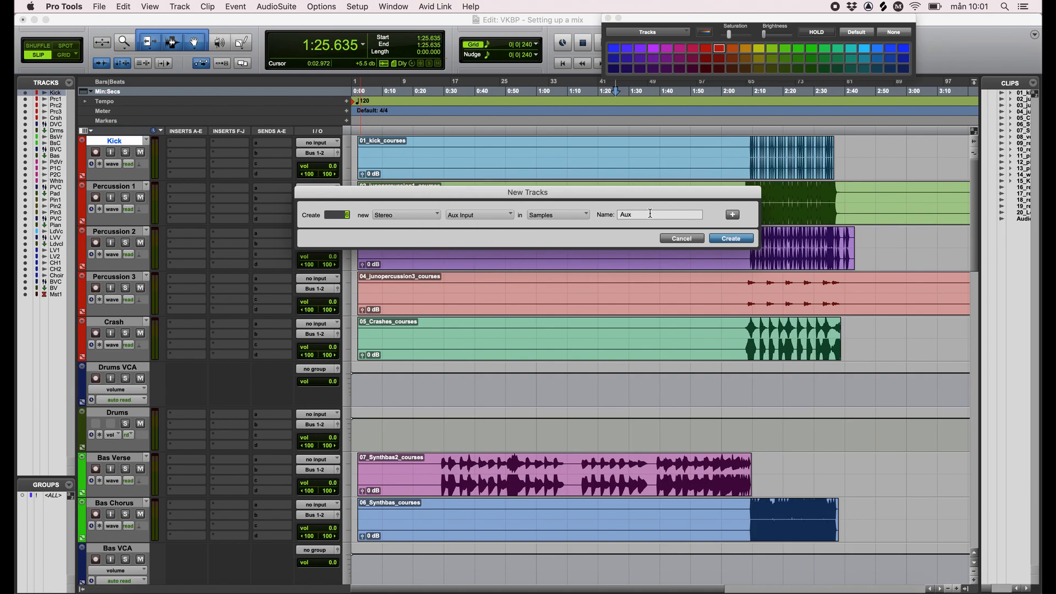
left_click(730, 239)
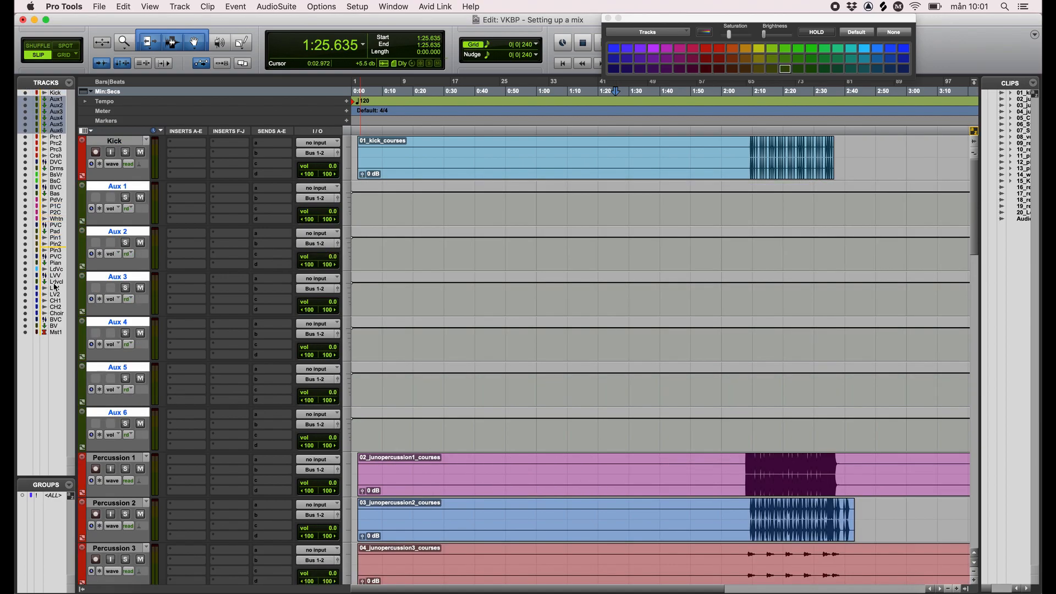
- Move the six new aux tracks between BV and Master 1 and colour them dark purple
left_click_drag(61, 337, 58, 331)
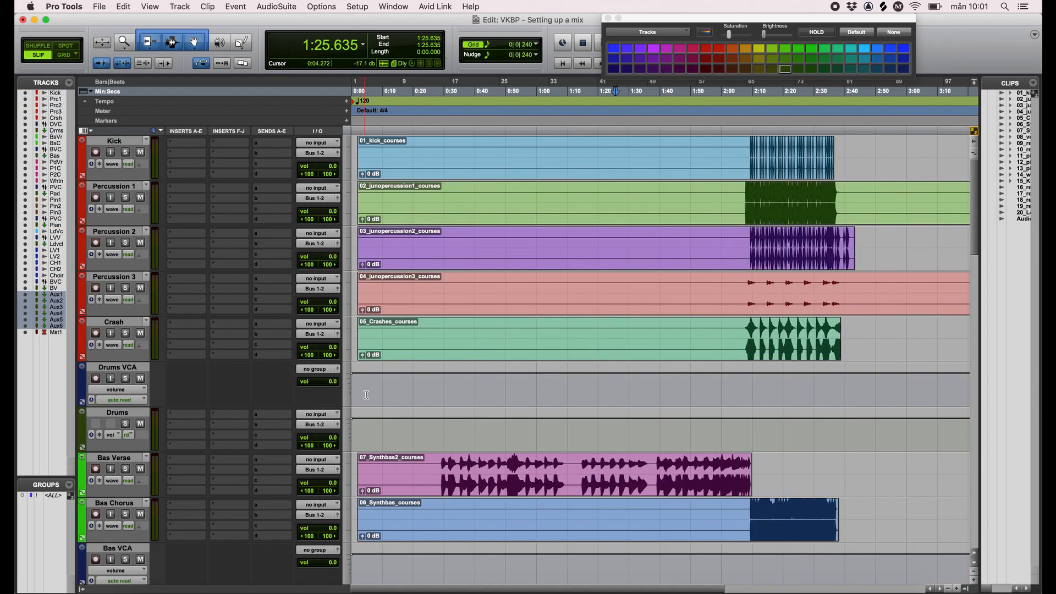
scroll(367, 395, "down", 20)
scroll(367, 395, "down", 15)
scroll(414, 330, "up", 15)
scroll(413, 330, "down", 15)
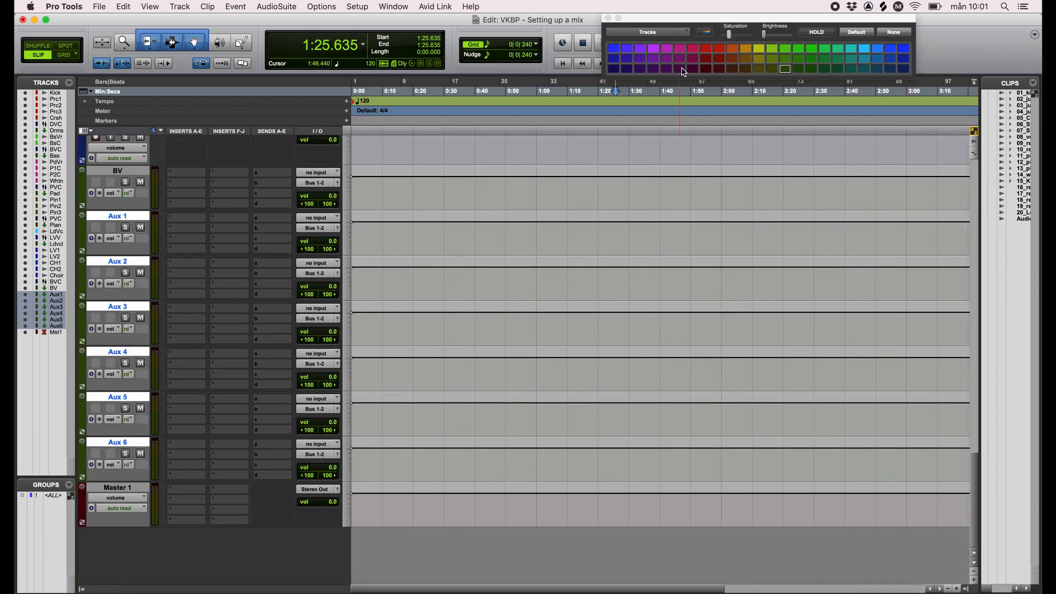
left_click(682, 70)
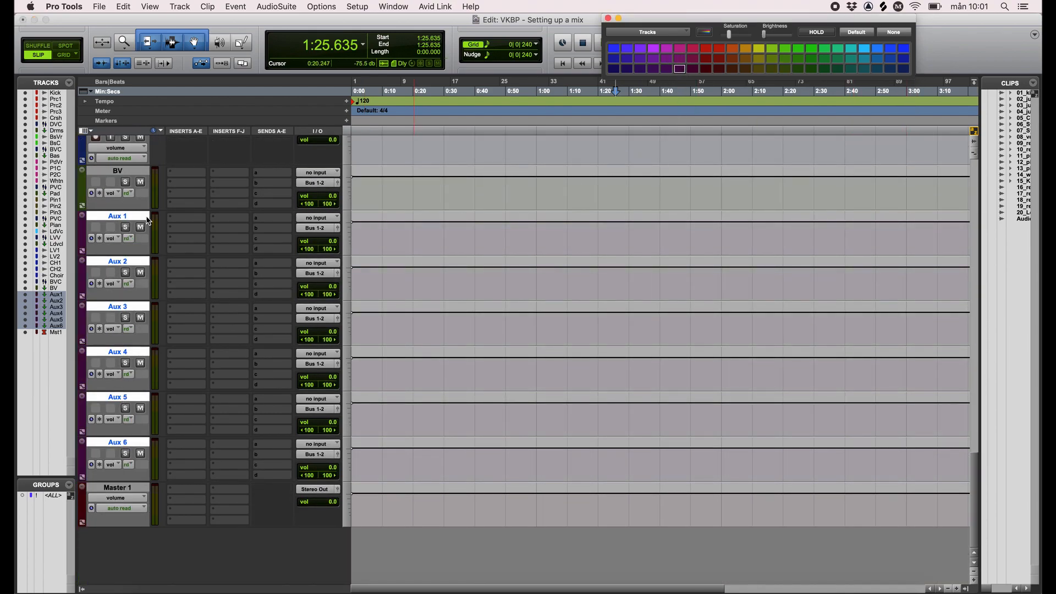
- Rename the first three purple aux tracks as Drum Bus, Bas Bus and Pad Bus
double_click(122, 217)
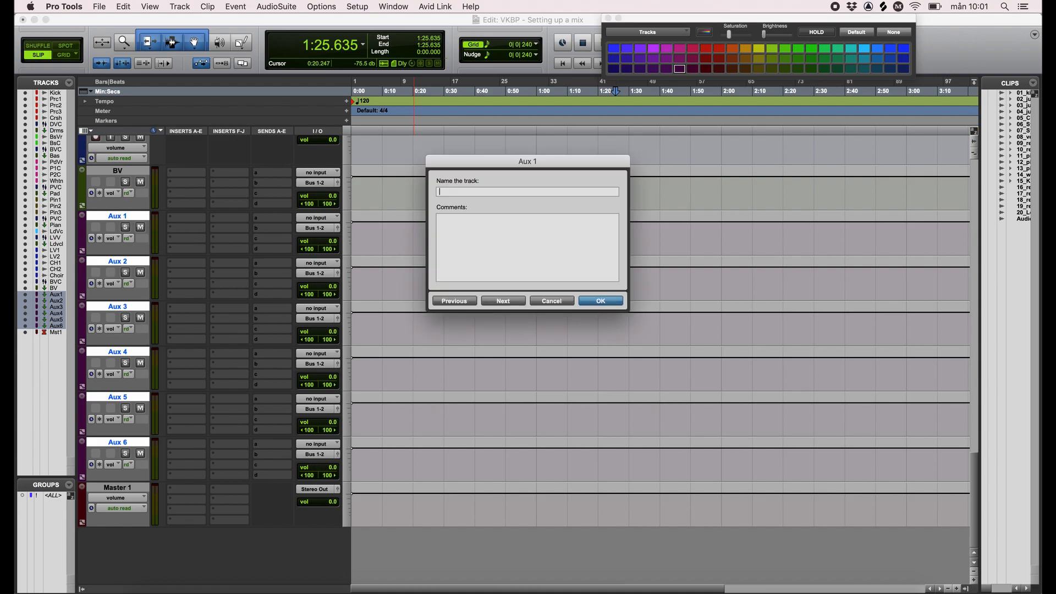
type("Drum Bus")
key("super+Right")
type("Bas b")
key("BackSpace")
type("Bus")
left_click(497, 302)
type("Pad Bus")
- Rename the fourth and fifth purple aux tracks as Piano Bus and Lead Vocal Bus
left_click(497, 302)
type("Piano Bus")
left_click(496, 302)
type("Lead Vocal Bus")
left_click(498, 302)
type("BV Bus")
left_click(552, 301)
right_click(107, 443)
left_click(98, 446)
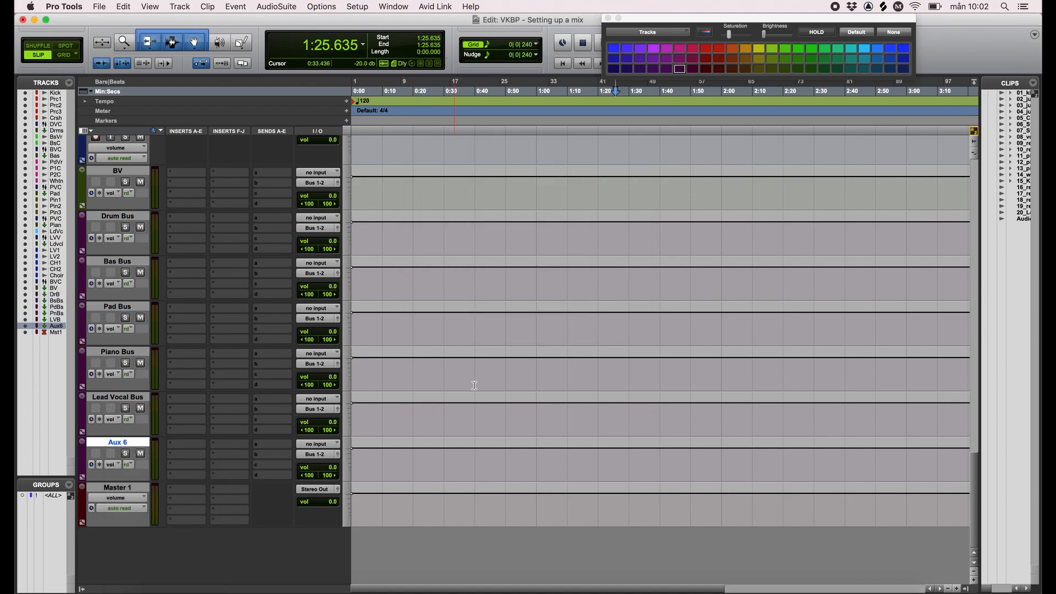
- Rename the Lead Vocal Bus track as All Vocals and delete the unused Aux 6 track
double_click(118, 396)
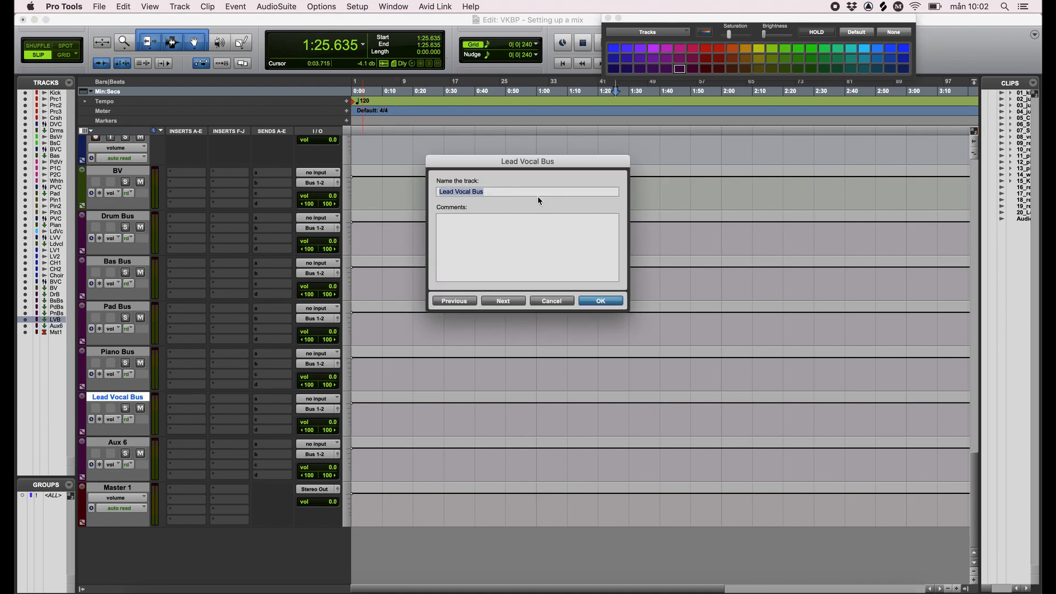
type("All Vocal")
left_click(609, 302)
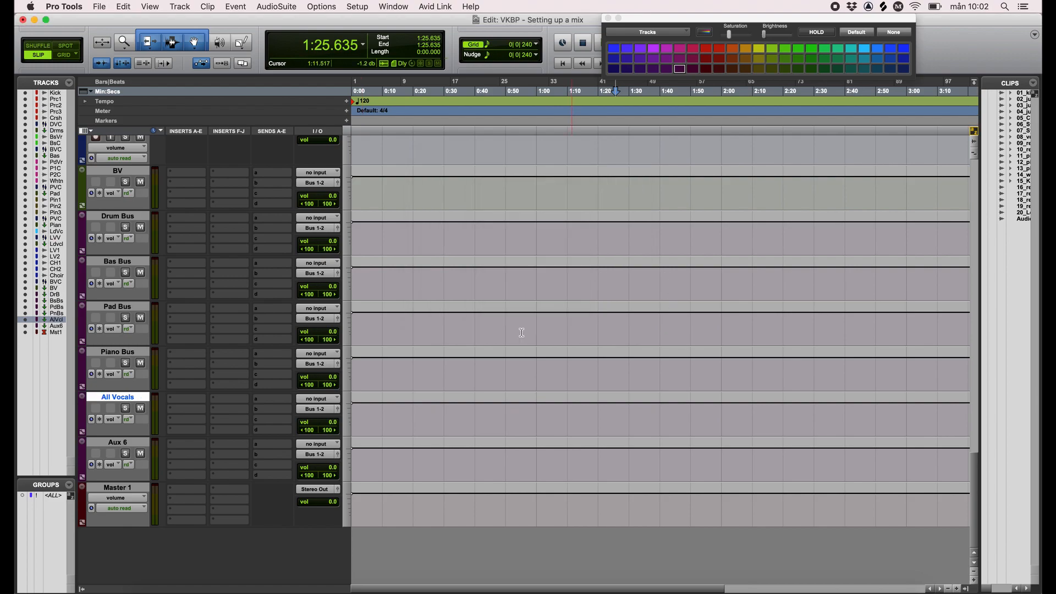
right_click(135, 442)
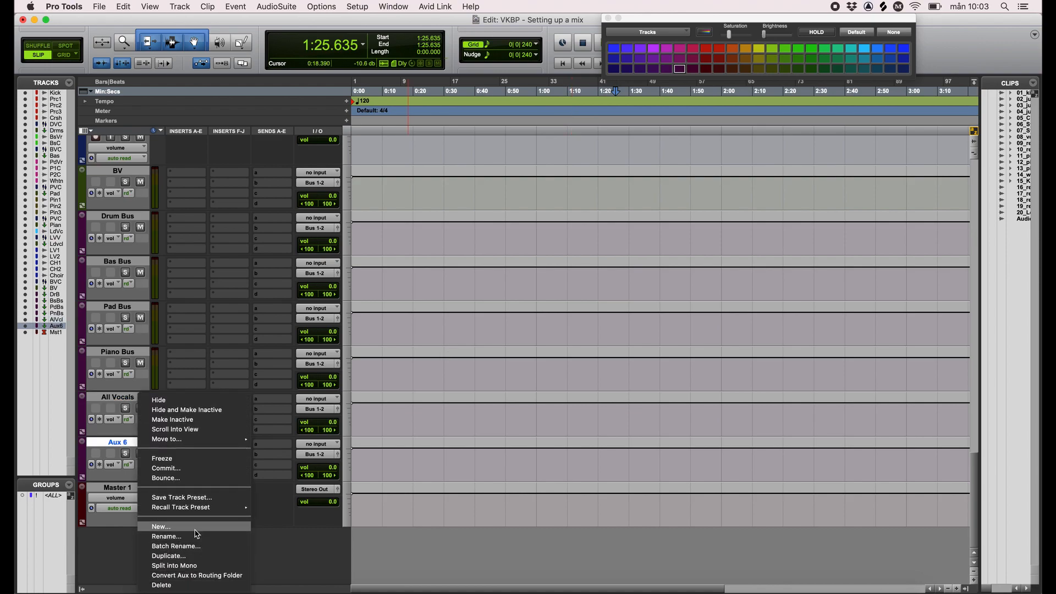
left_click(166, 585)
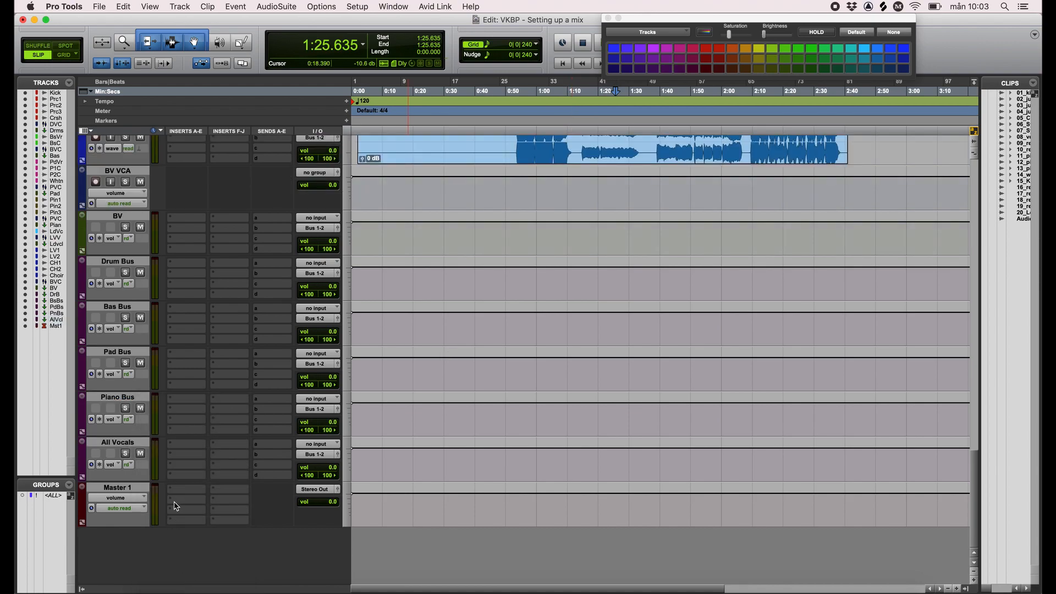
scroll(197, 240, "up", 20)
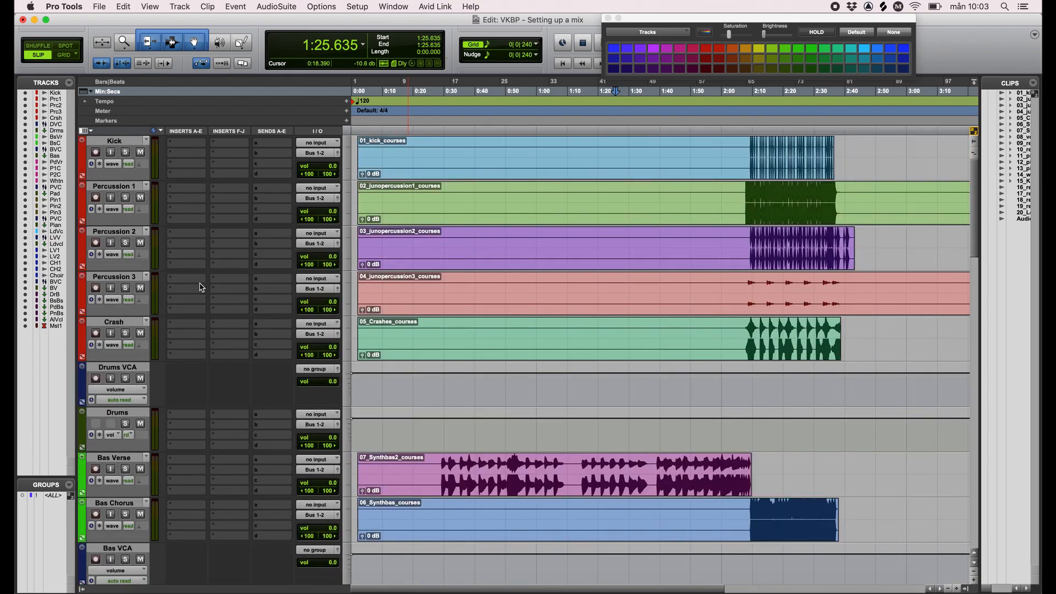
scroll(200, 287, "down", 20)
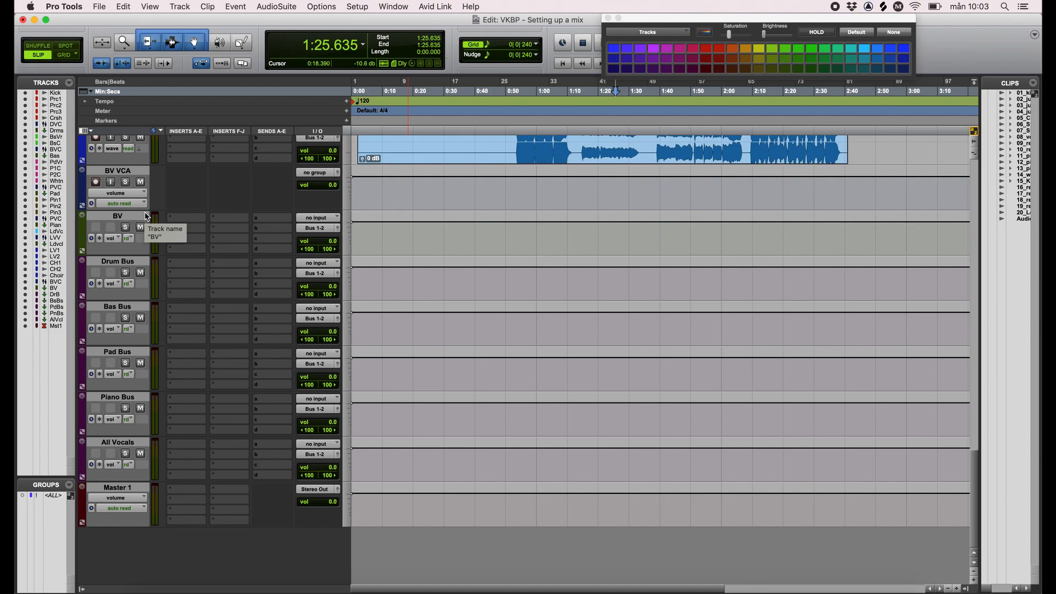
left_click(122, 217)
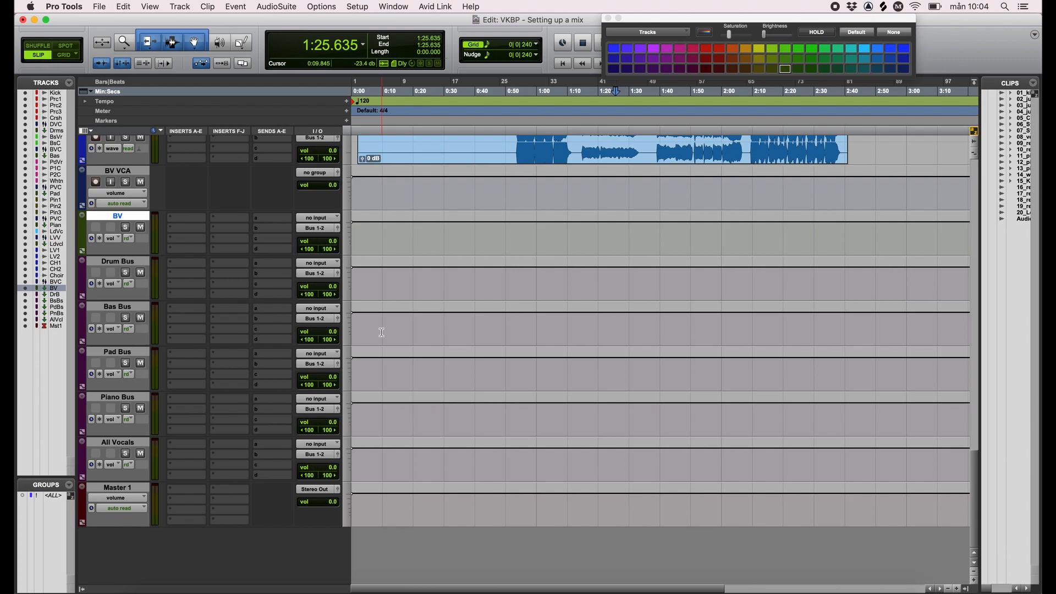
- Try raising the volume automation over a selected range on the Bas Bus track, and undo that change
left_click_drag(746, 322, 866, 318)
left_click_drag(798, 306, 801, 303)
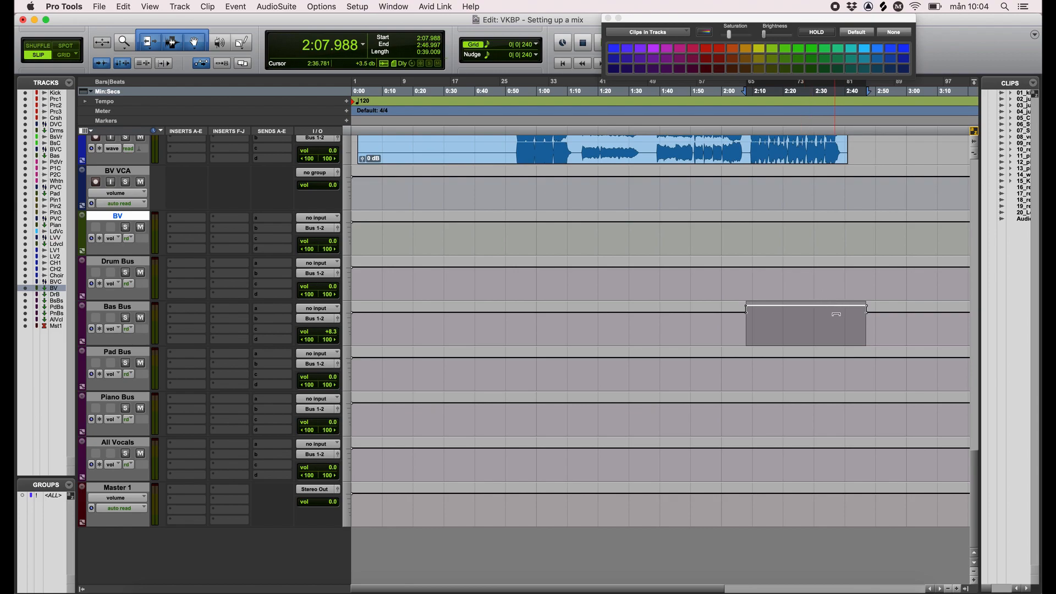
key("super+z")
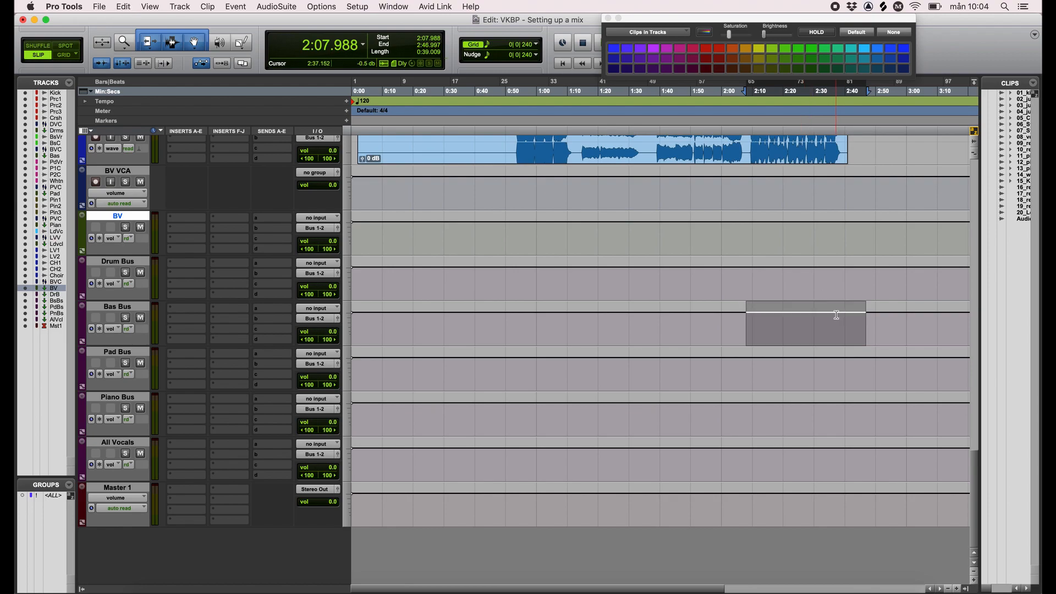
left_click(629, 330)
- Close the colour palette, open the I/O Setup and look through its list of bus paths
left_click(608, 18)
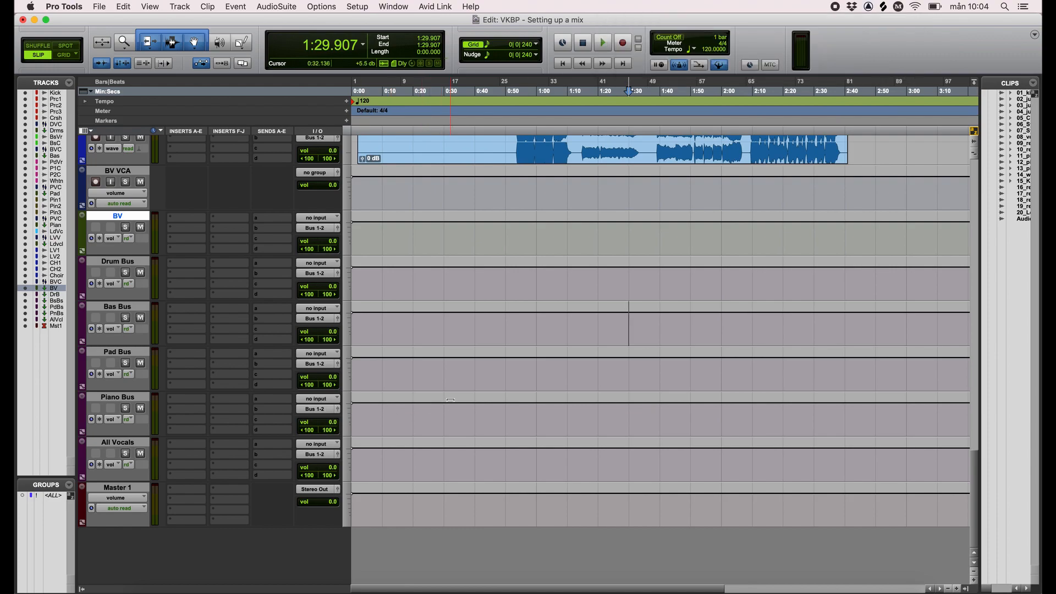
scroll(451, 400, "up", 10)
left_click(357, 6)
mouse_move(394, 6)
mouse_move(354, 6)
left_click(358, 69)
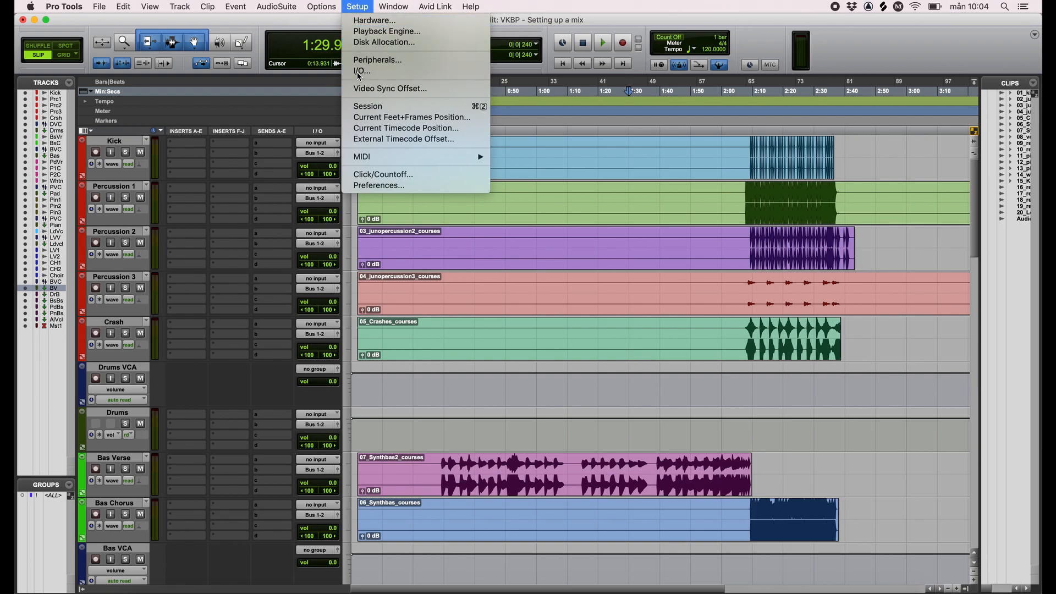
left_click(398, 98)
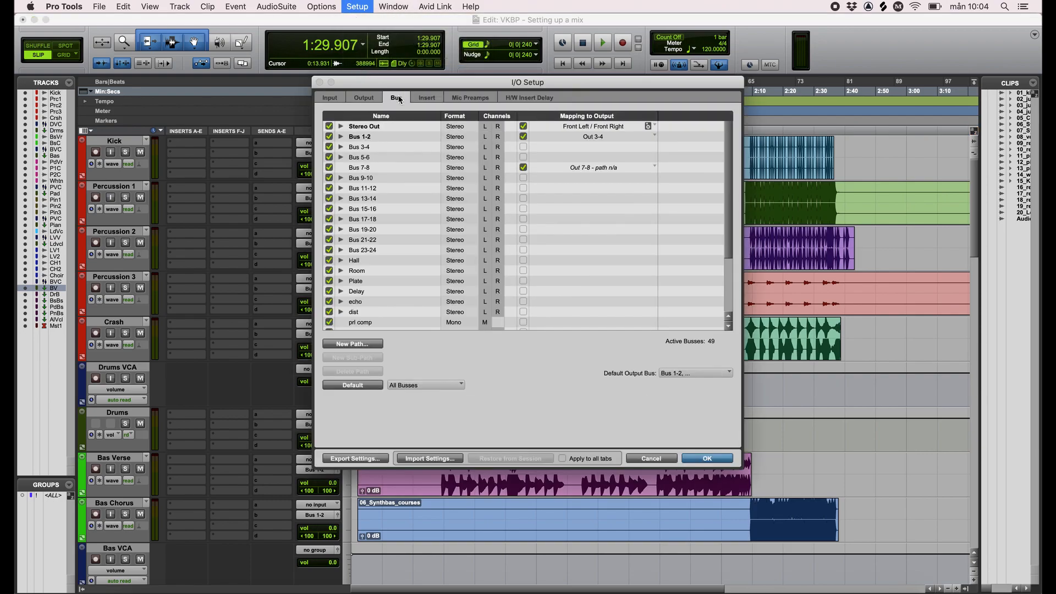
scroll(424, 267, "down", 5)
scroll(424, 267, "up", 5)
scroll(424, 268, "down", 5)
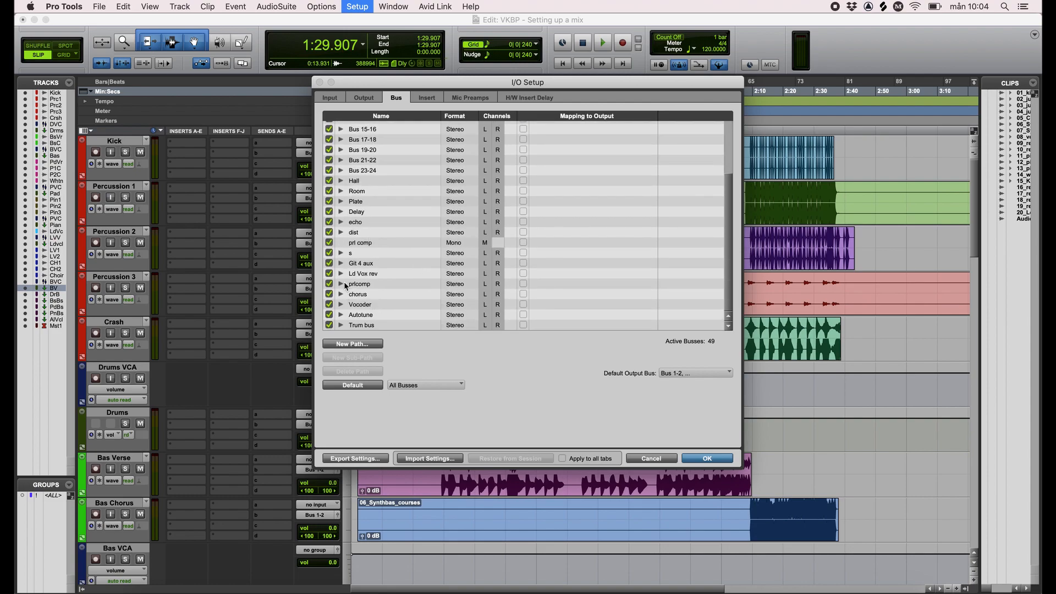
scroll(377, 199, "up", 5)
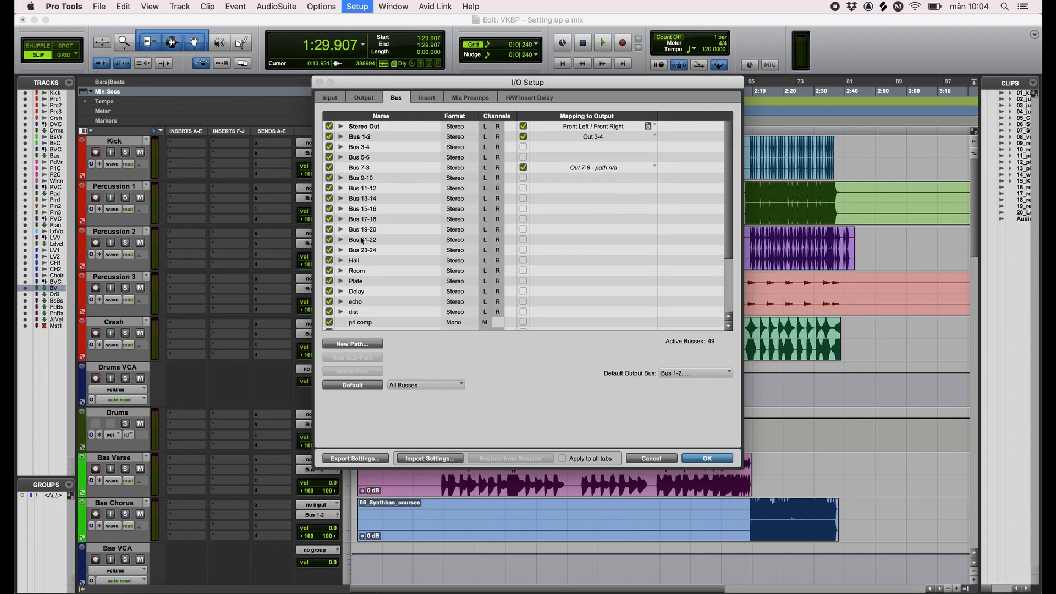
- Rename the bus paths Bus 1-2, Bus 3-4 and Bus 5-6 as Drums, Bas and Pad
double_click(366, 137)
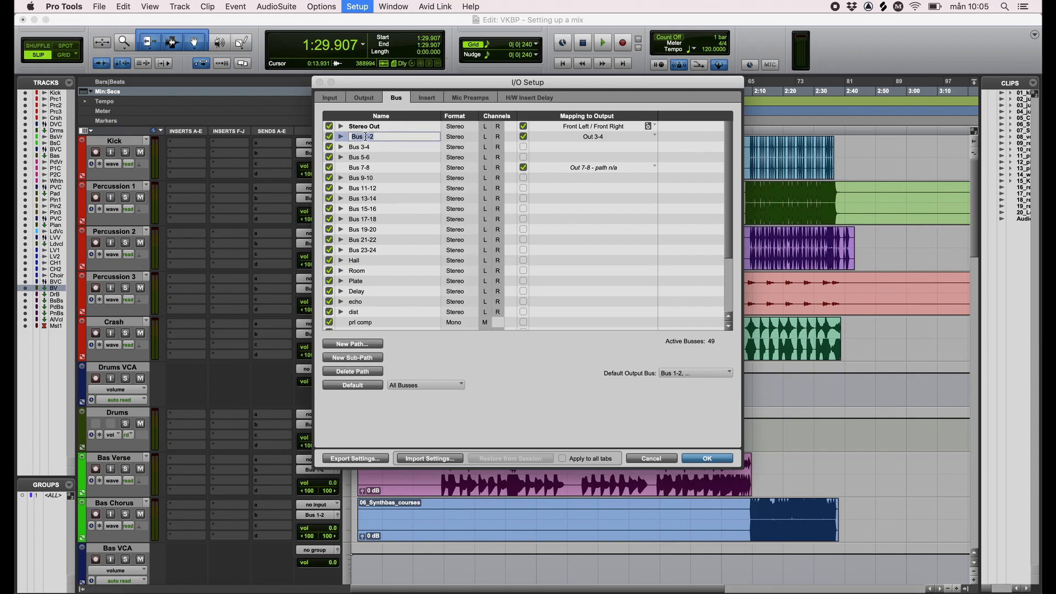
type("Drums")
key("Tab")
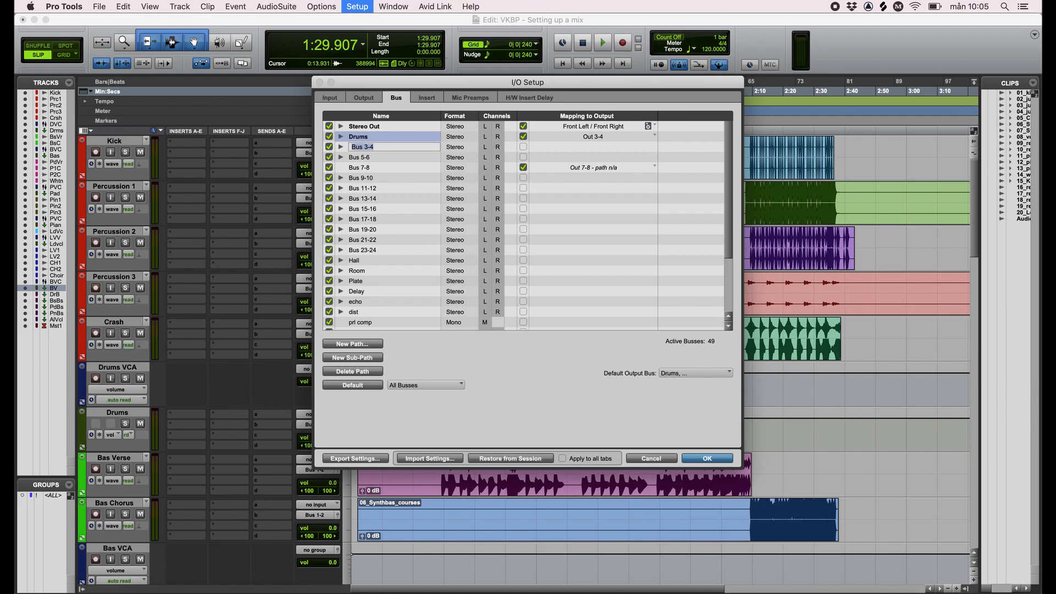
type("Bas")
key("Tab")
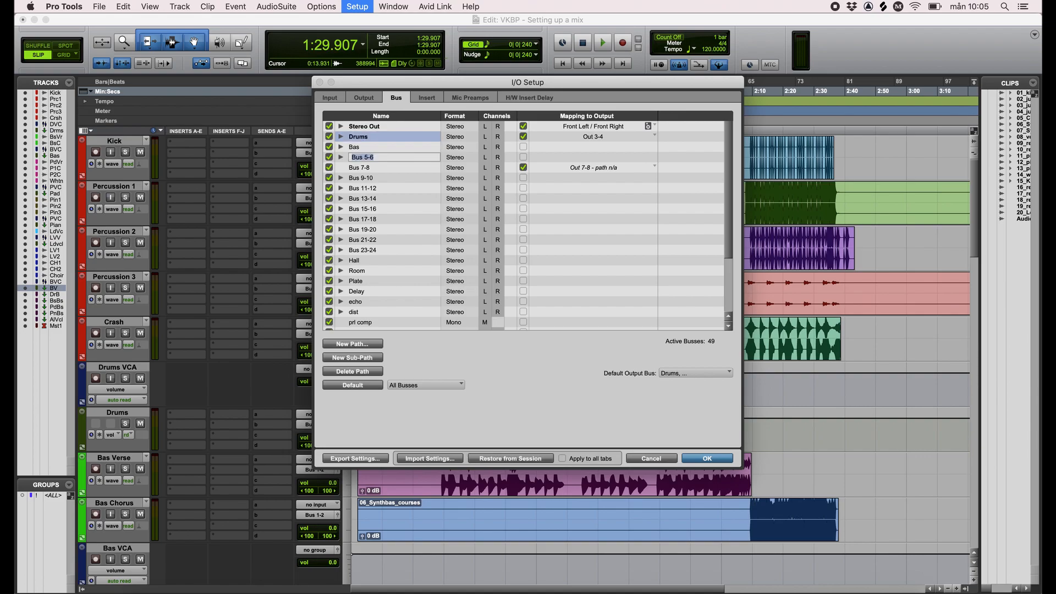
type("Pad")
key("Tab")
- Rename the bus paths Bus 7-8, Bus 9-10 and Bus 11-12 as Piano, LV and BV
type("Piano")
key("Tab")
type("L")
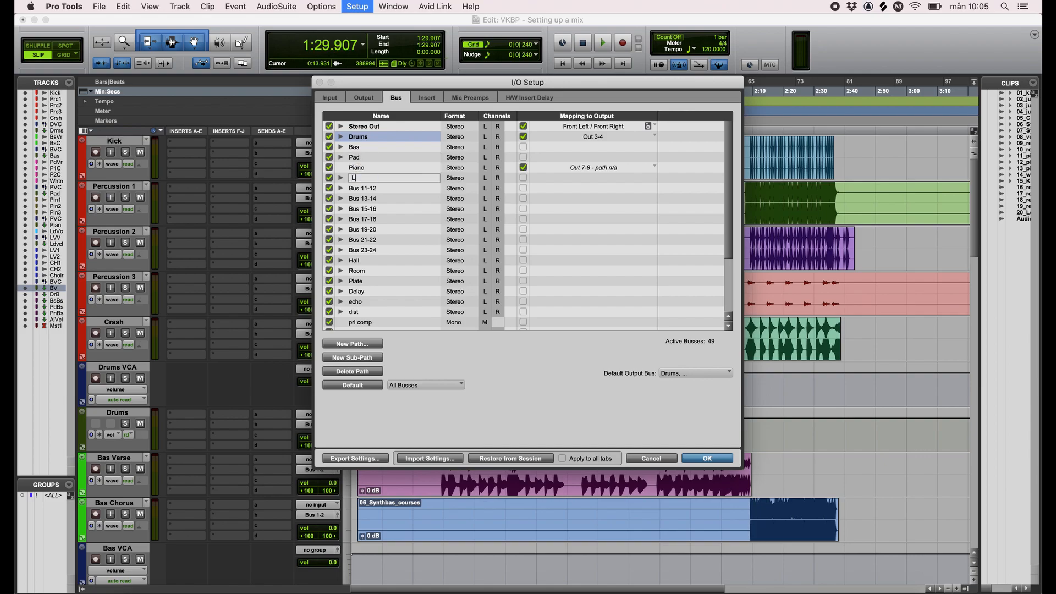
key("Tab")
type("BV")
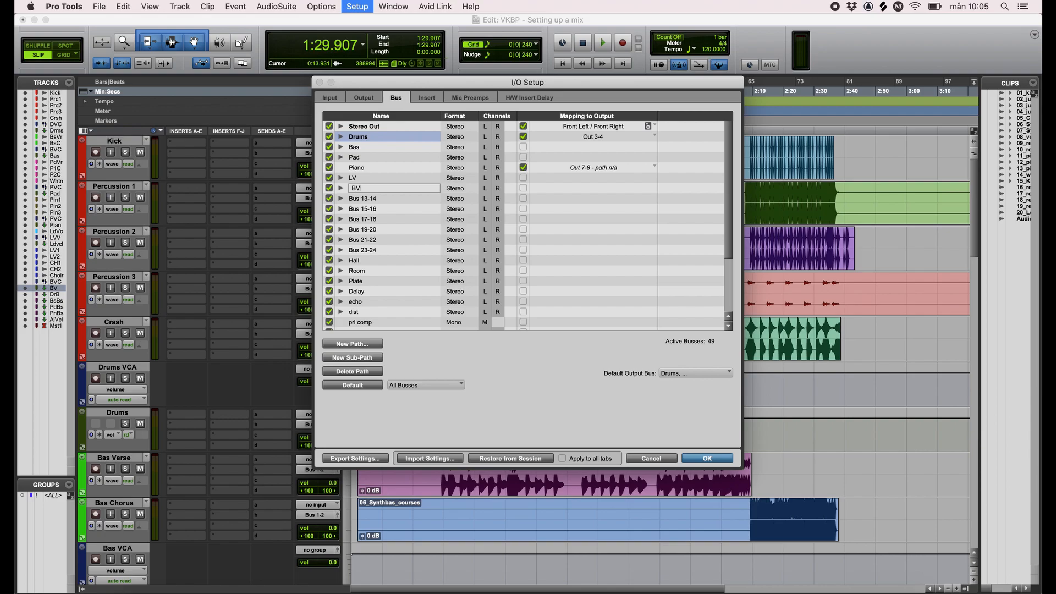
key("Tab")
- Rename the four bus paths from Bus 13-14 to Bus 19-20 as Drum bus, Bas bus, Pad bus and Piano bus
type("D")
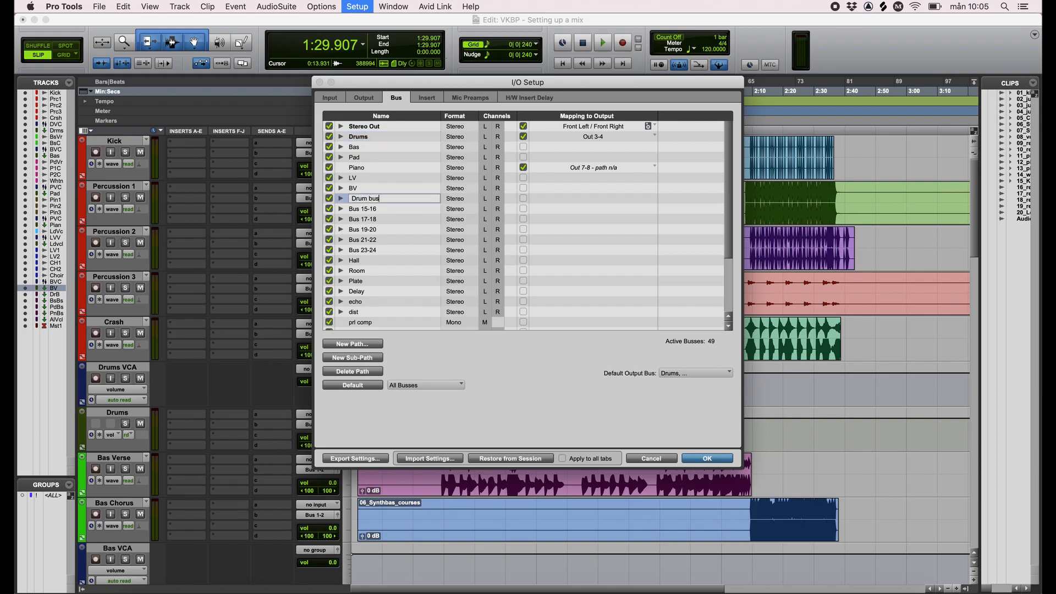
key("Tab")
type("B")
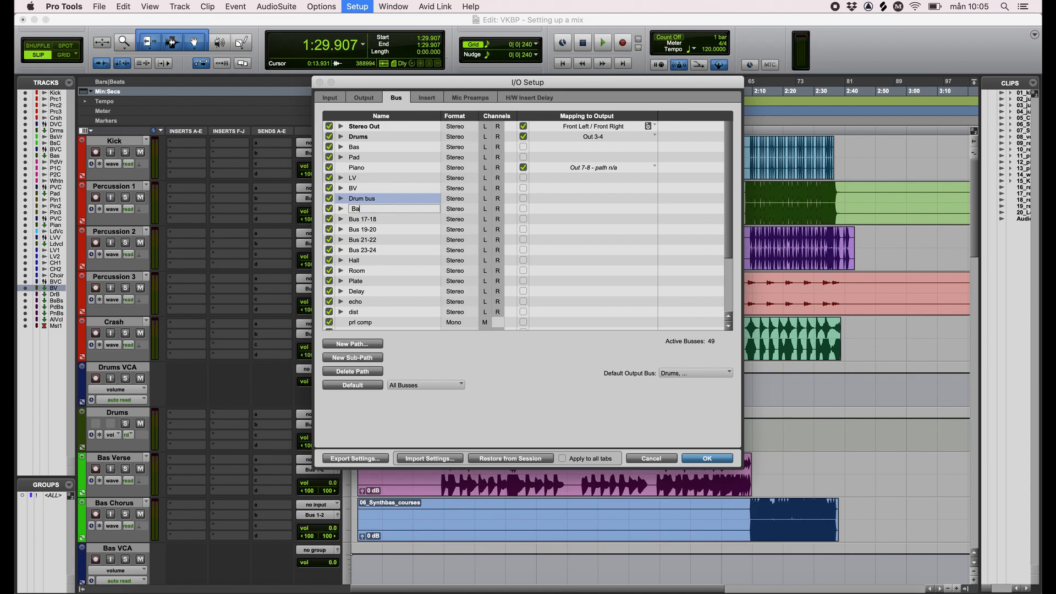
type("as ubs")
key("Tab")
type("Pad bus")
key("Tab")
type("Piano bus")
key("Tab")
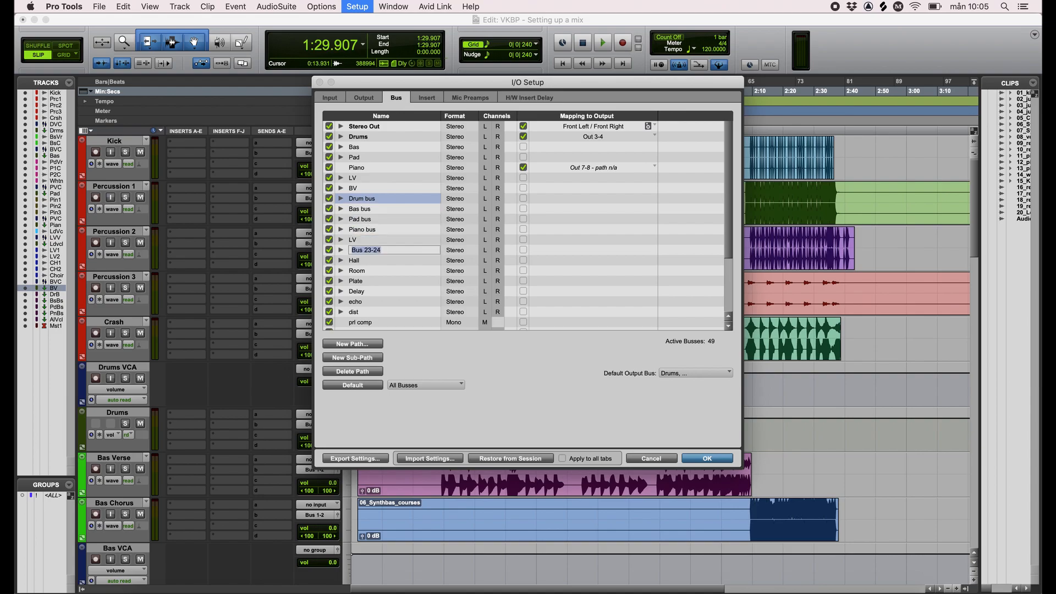
- Rename the bus paths Bus 21-22, Bus 23-24 and Hall as LV bus, BV bus and Mix bus, and apply the I/O settings
type("LV bus")
key("Tab")
type("BV bus")
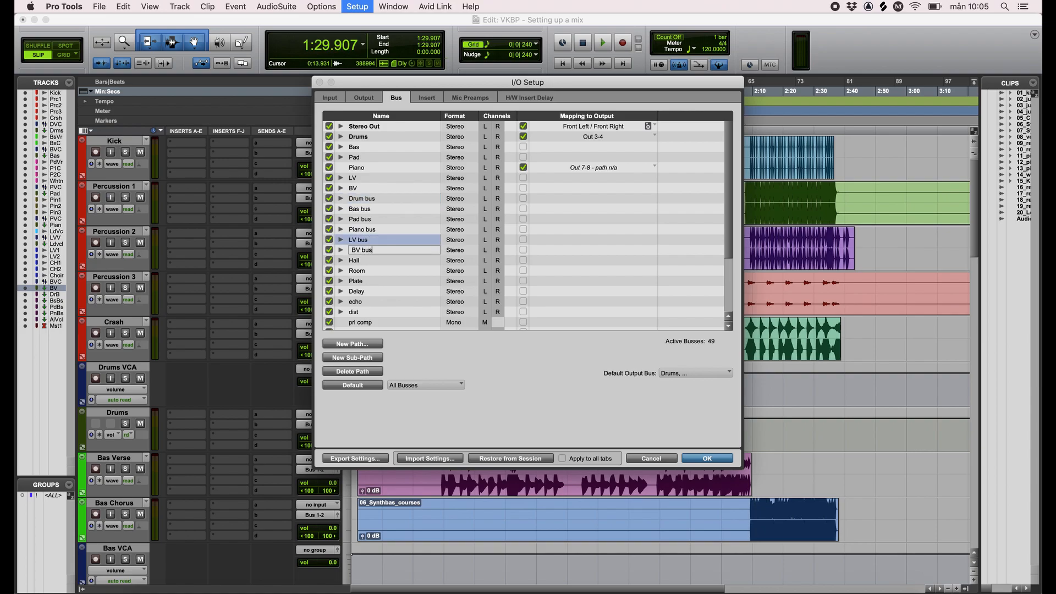
key("Return")
left_click(365, 263)
double_click(364, 263)
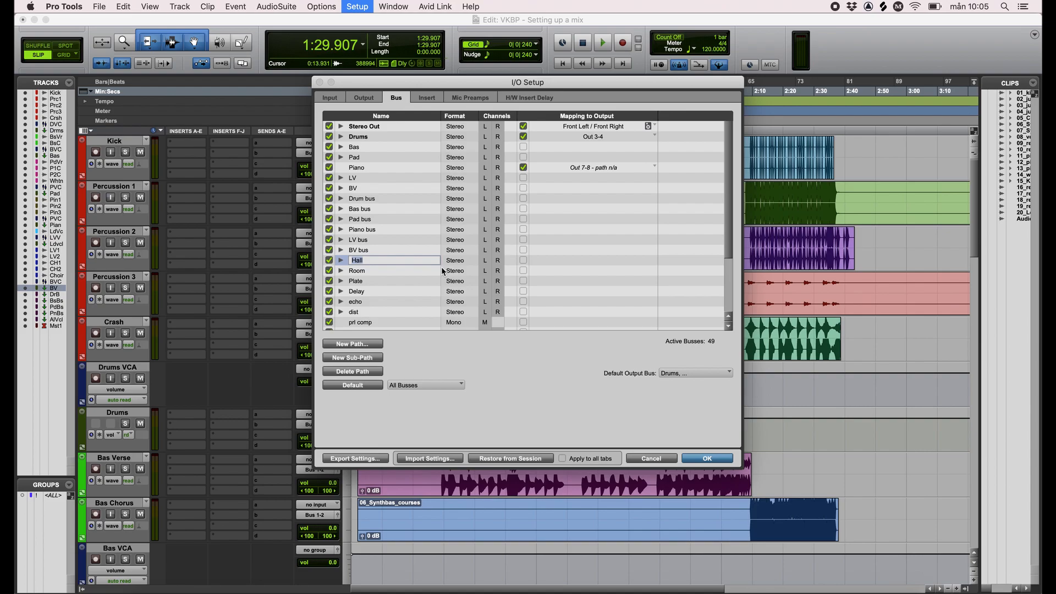
type("Mast")
left_click(708, 459)
- Add a stereo aux track named MIX BUS between All Vocals and Master 1 and colour it dark red
left_click(101, 443)
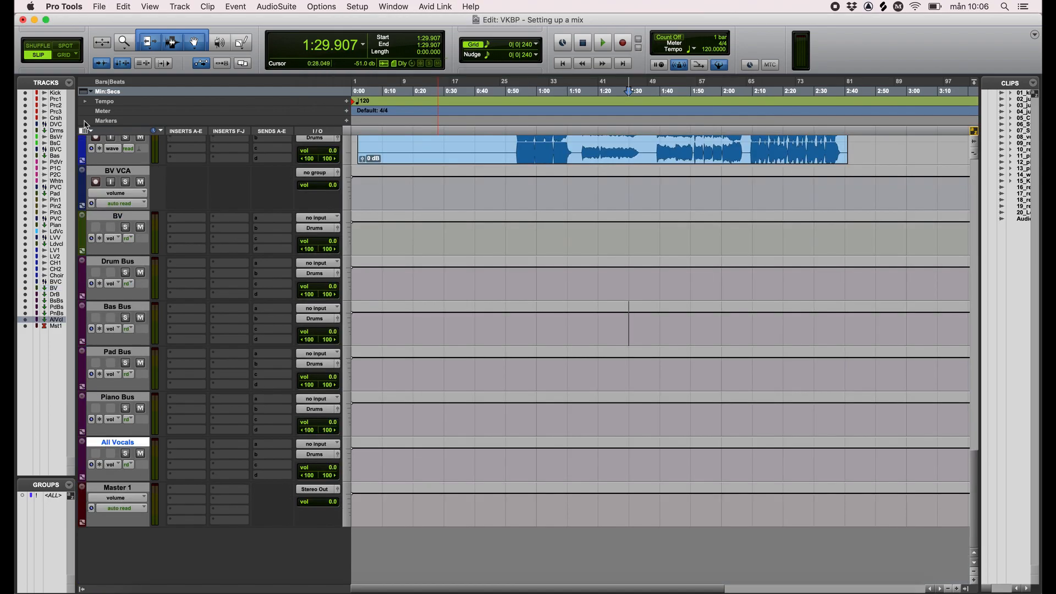
left_click(139, 4)
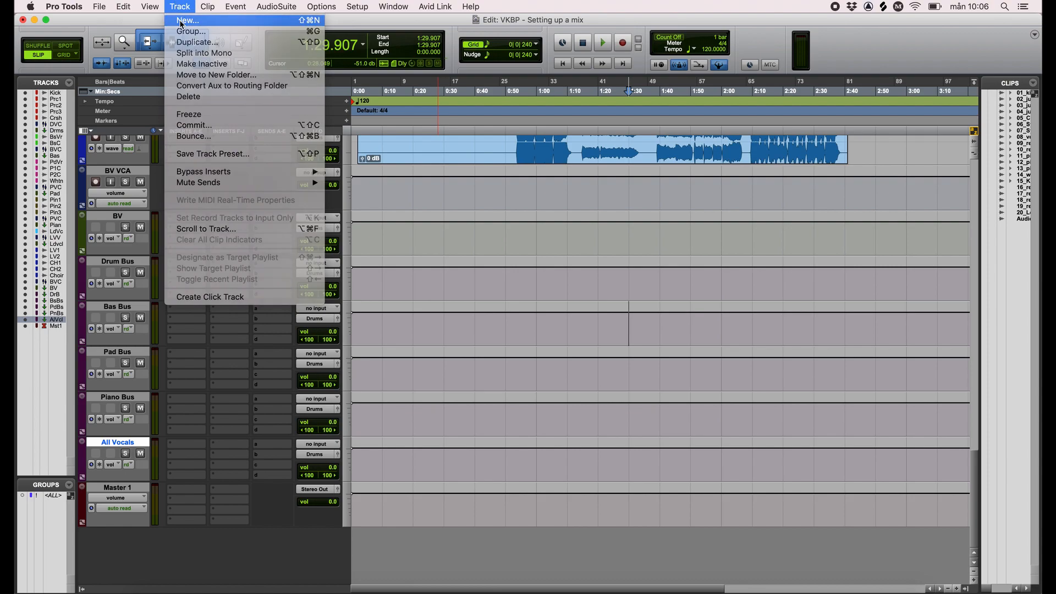
left_click(189, 18)
left_click(423, 215)
left_click(421, 225)
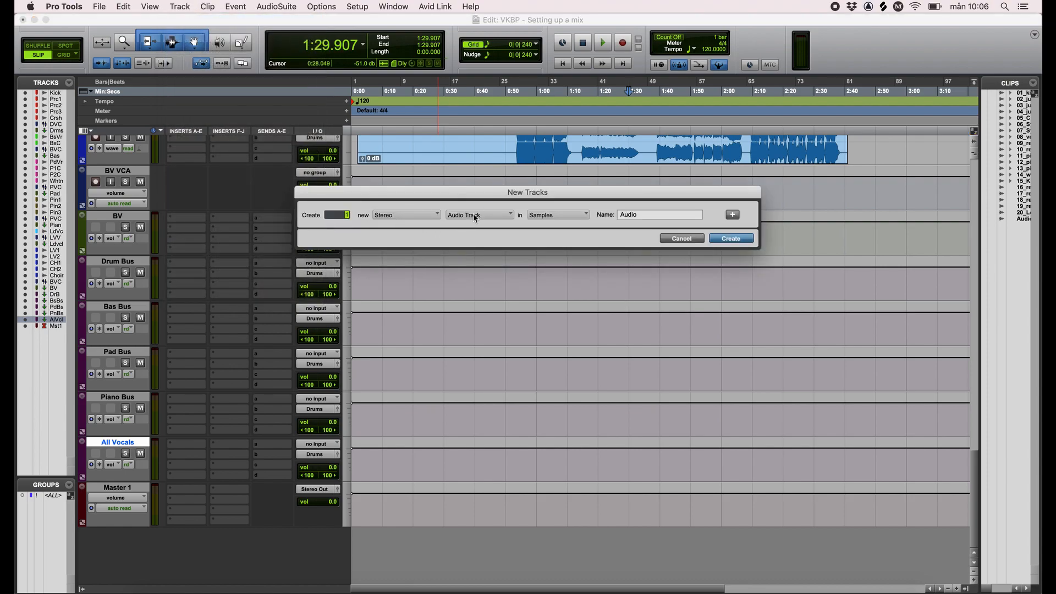
left_click(476, 215)
left_click(474, 225)
double_click(676, 214)
type("MN")
type("IX BUS")
key("Return")
double_click(84, 501)
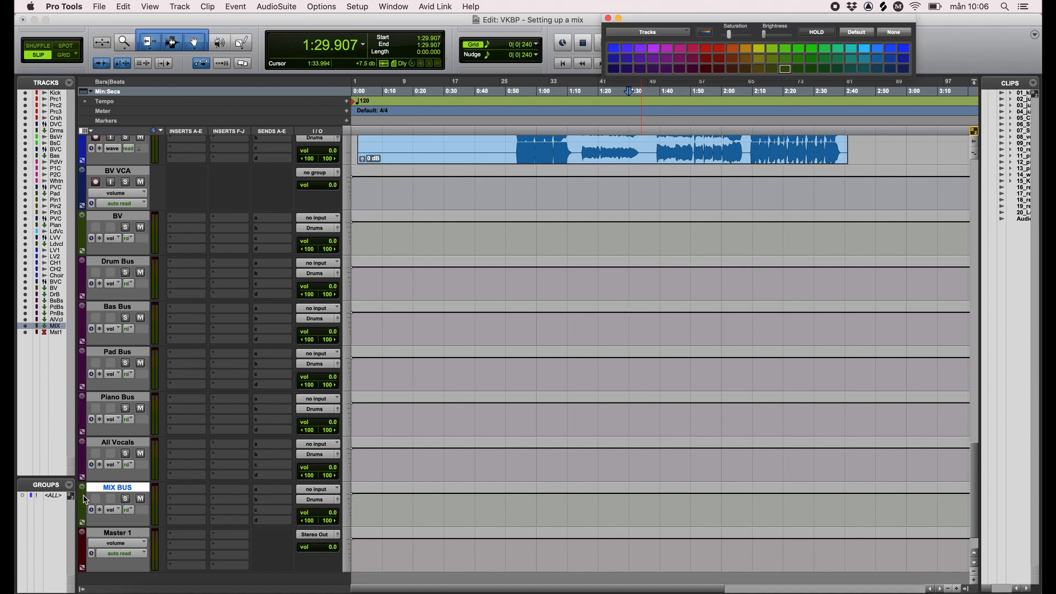
left_click(720, 68)
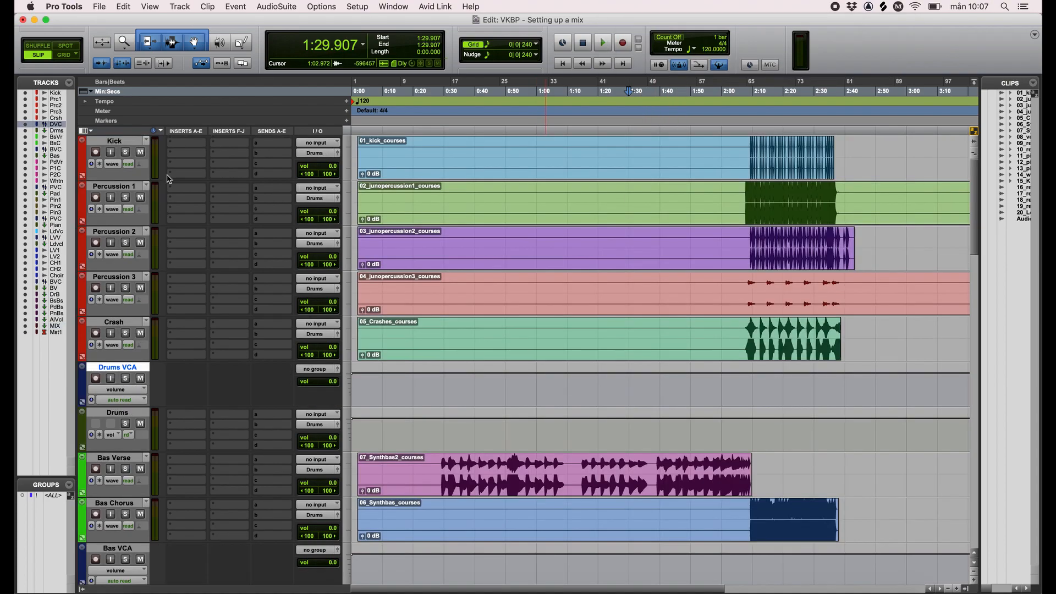
- Select the Kick track and examine the renamed buses available for its output, leaving the routing as it is
left_click(138, 142)
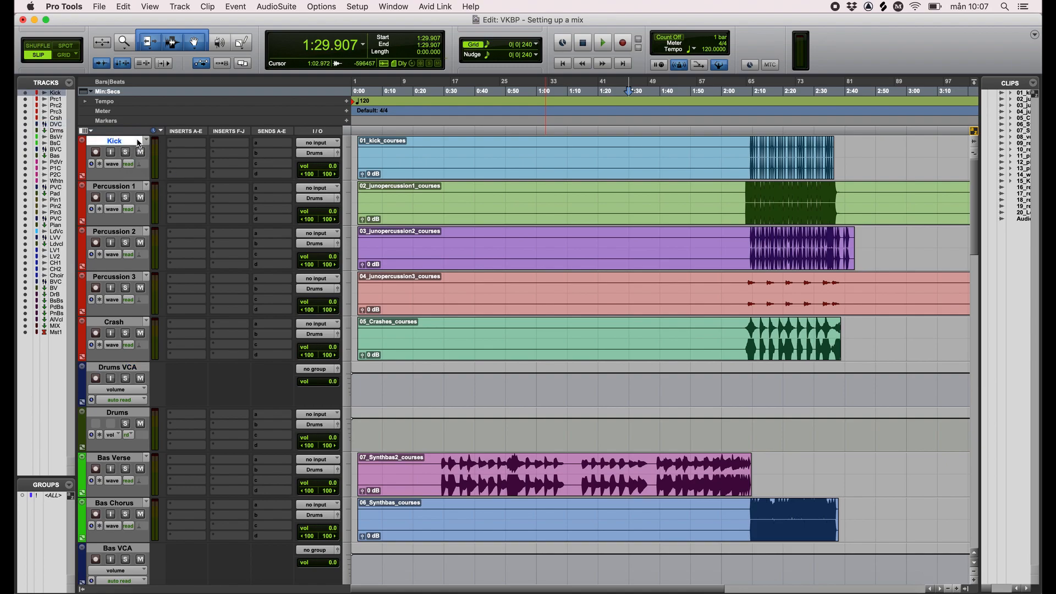
left_click(318, 155)
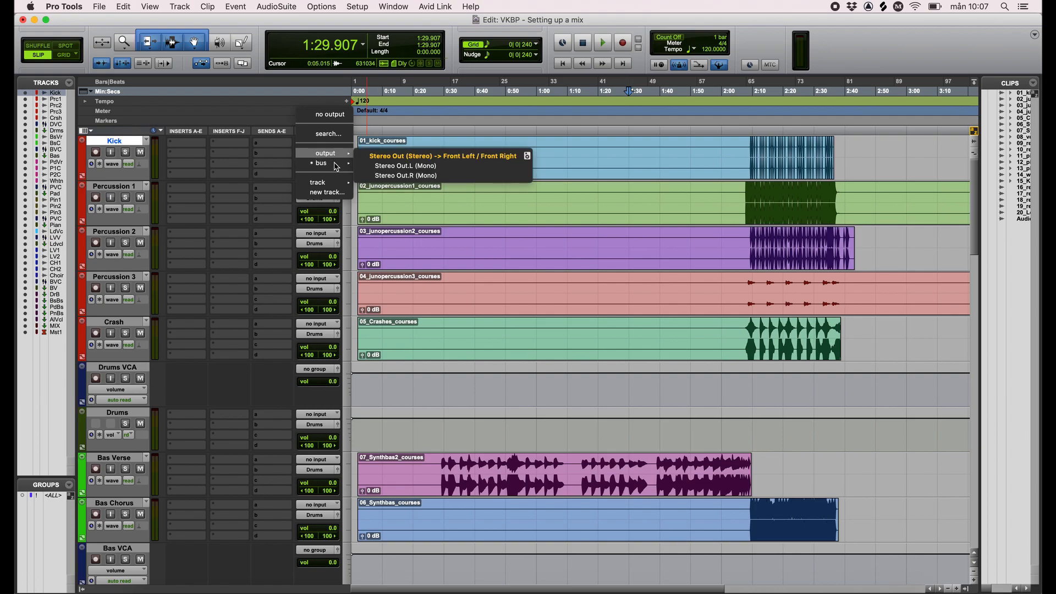
mouse_move(323, 162)
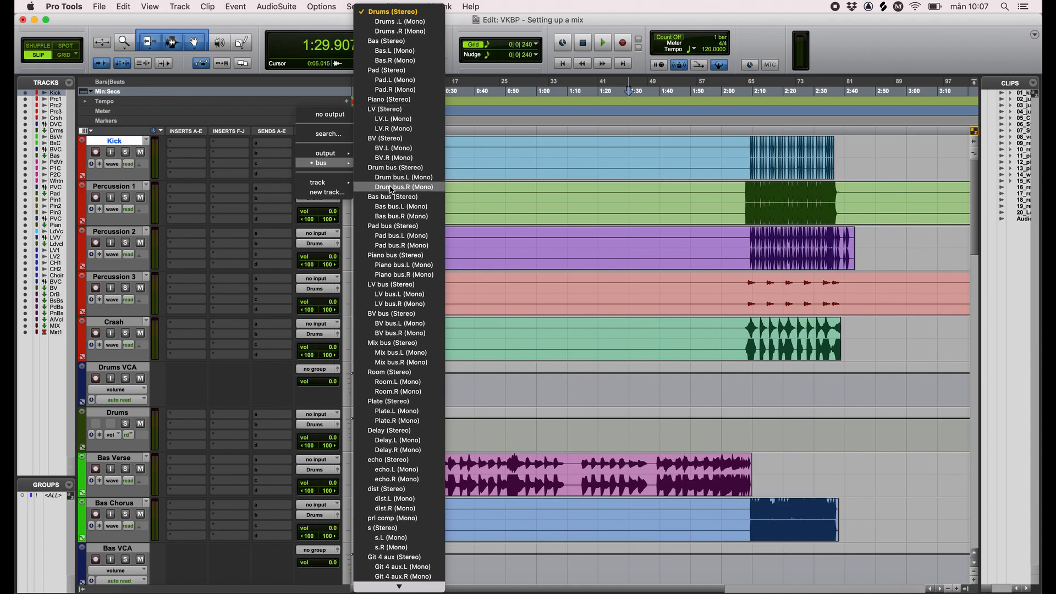
left_click(198, 188)
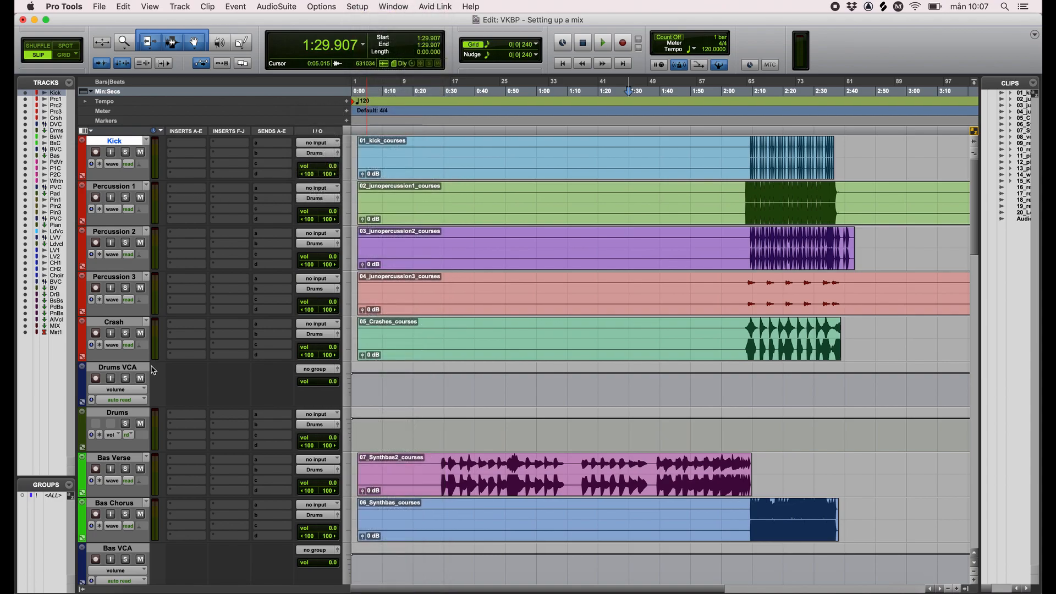
- Select the tracks from Kick to Crash and route all their outputs to the stereo Drums bus
left_click(125, 323, "shift")
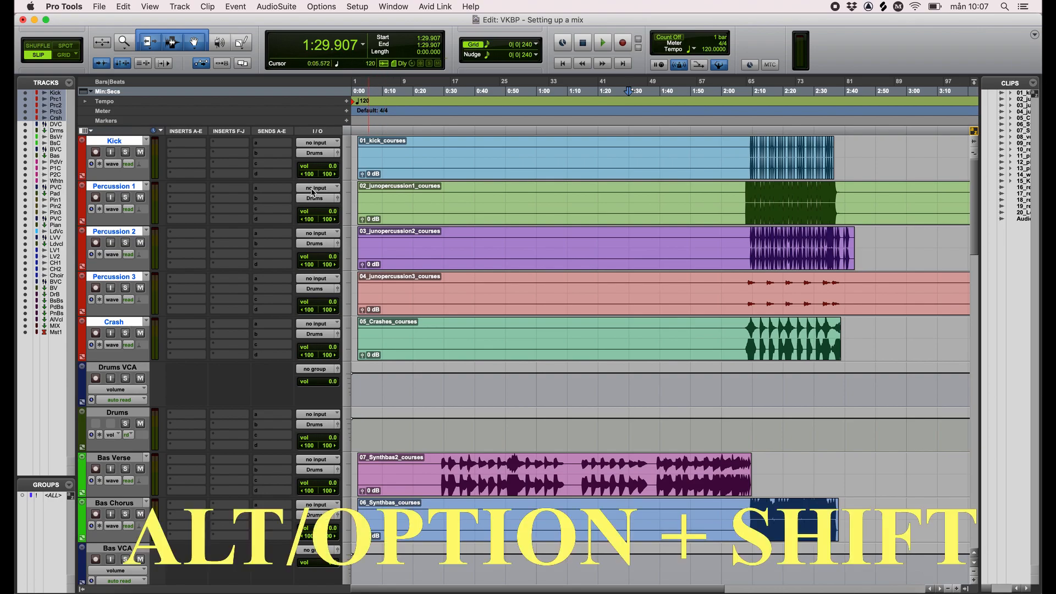
left_click(321, 155, "alt+shift")
mouse_move(323, 153)
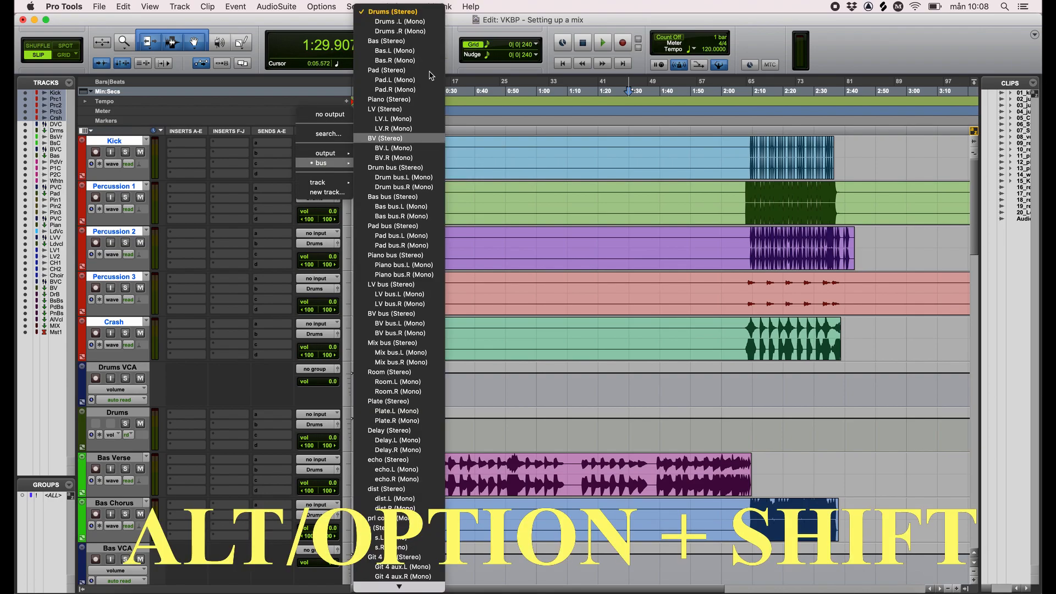
left_click(411, 13, "alt+shift")
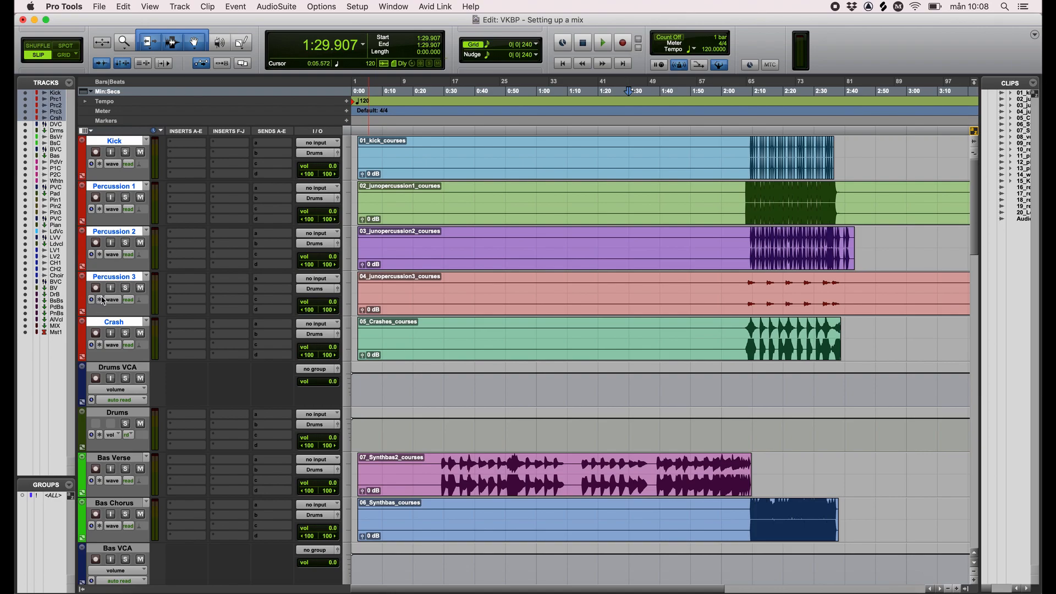
- Group the tracks from Kick to Crash as a Mix/Edit group named Drums controlled by the Drums VCA
key("super+g")
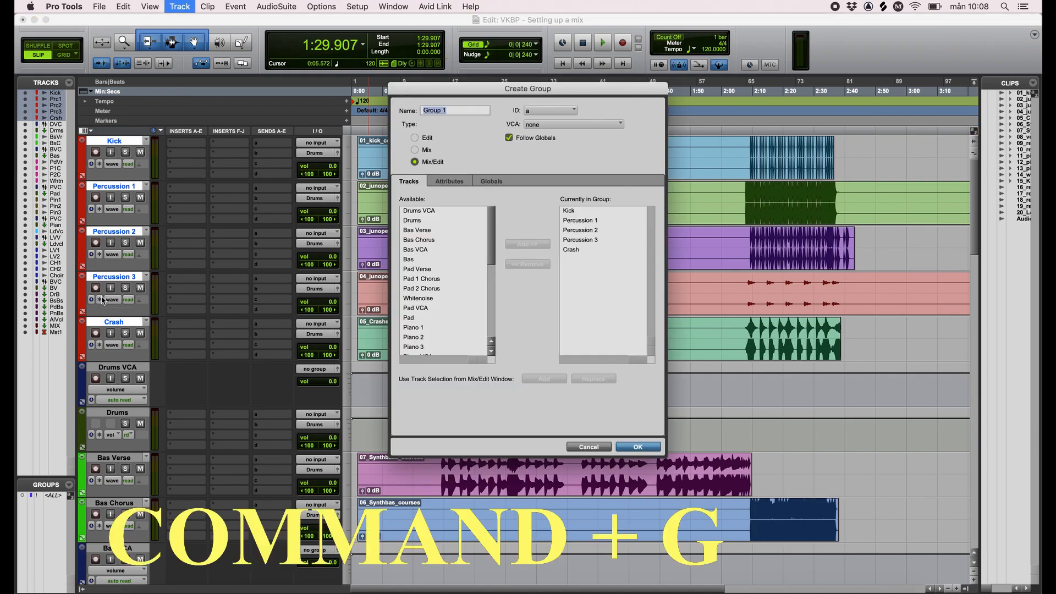
type("Drums")
left_click(526, 124)
left_click(526, 123)
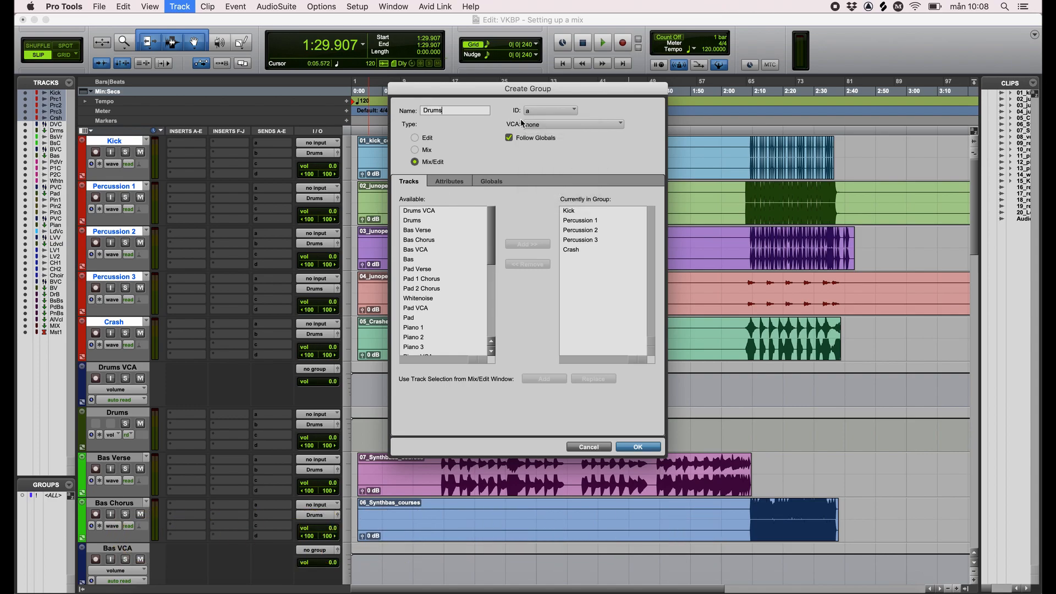
left_click(569, 124)
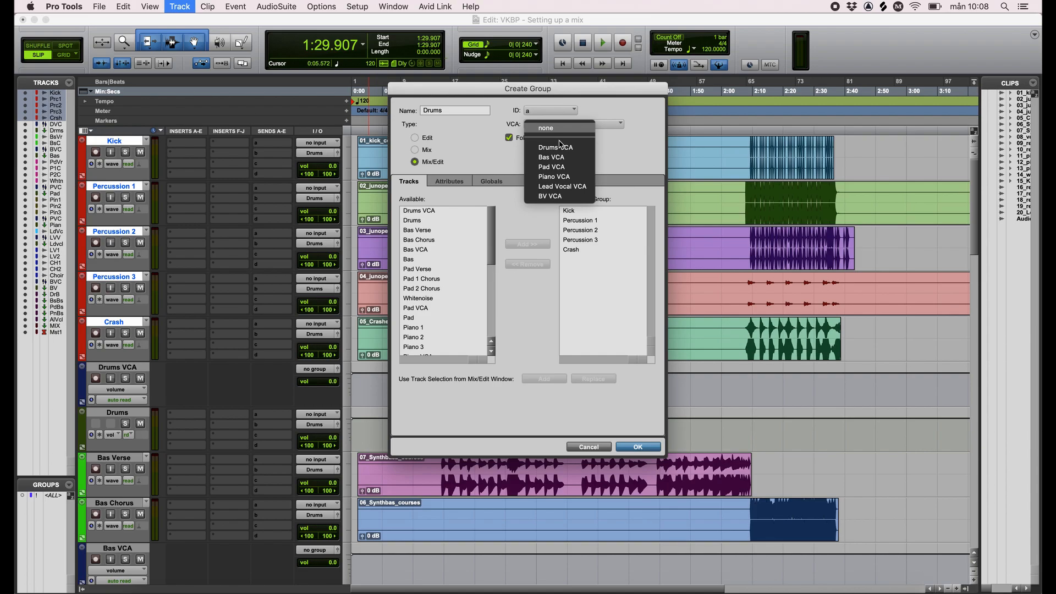
left_click(559, 146)
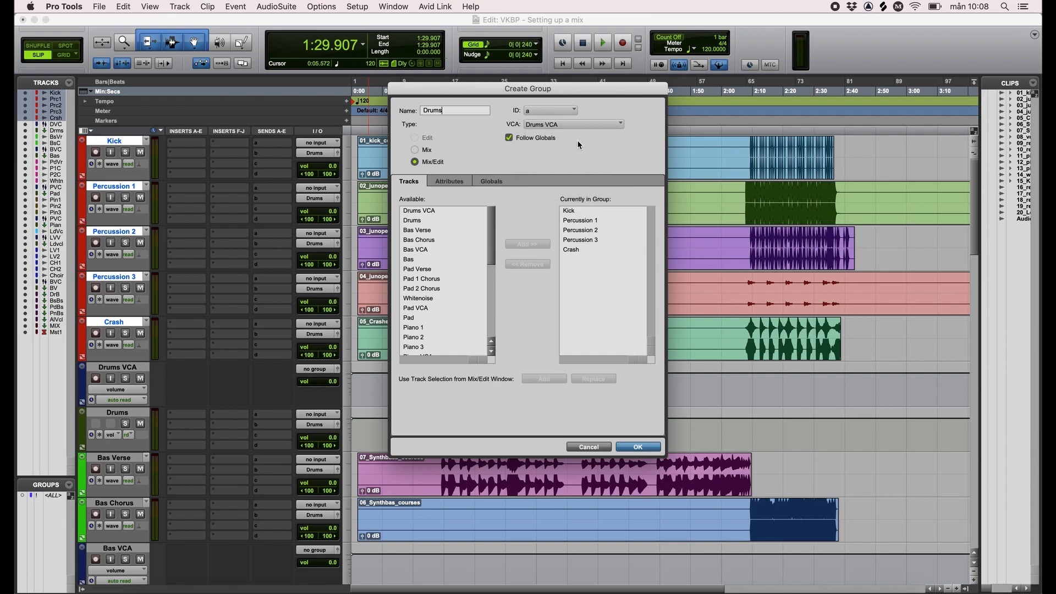
left_click(638, 447)
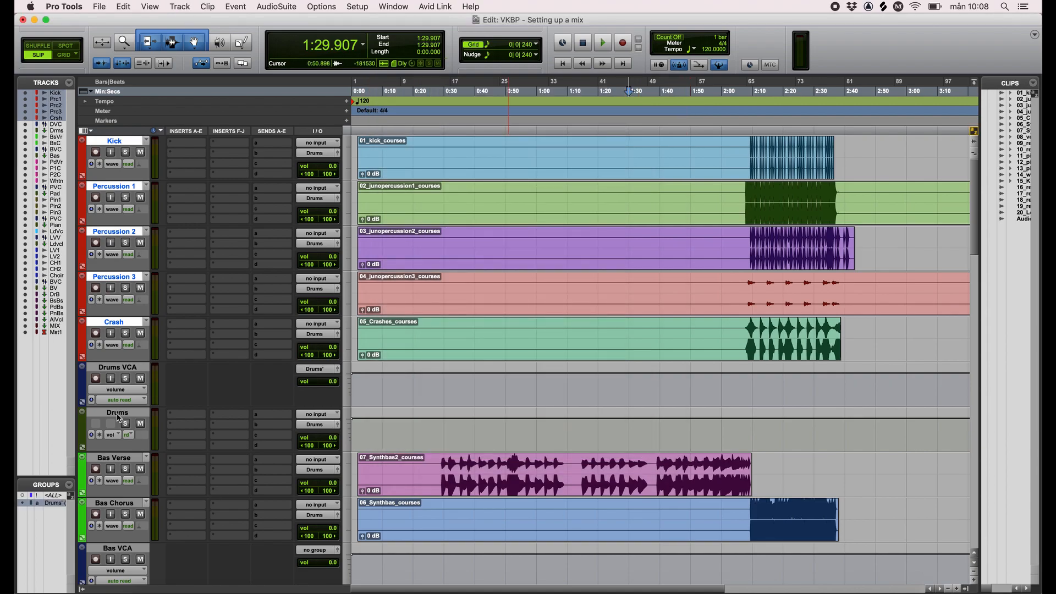
- Test the Drums VCA by lowering its volume to about -11.9 dB, resetting it, and toggling its solo on and off
left_click_drag(331, 385, 335, 396)
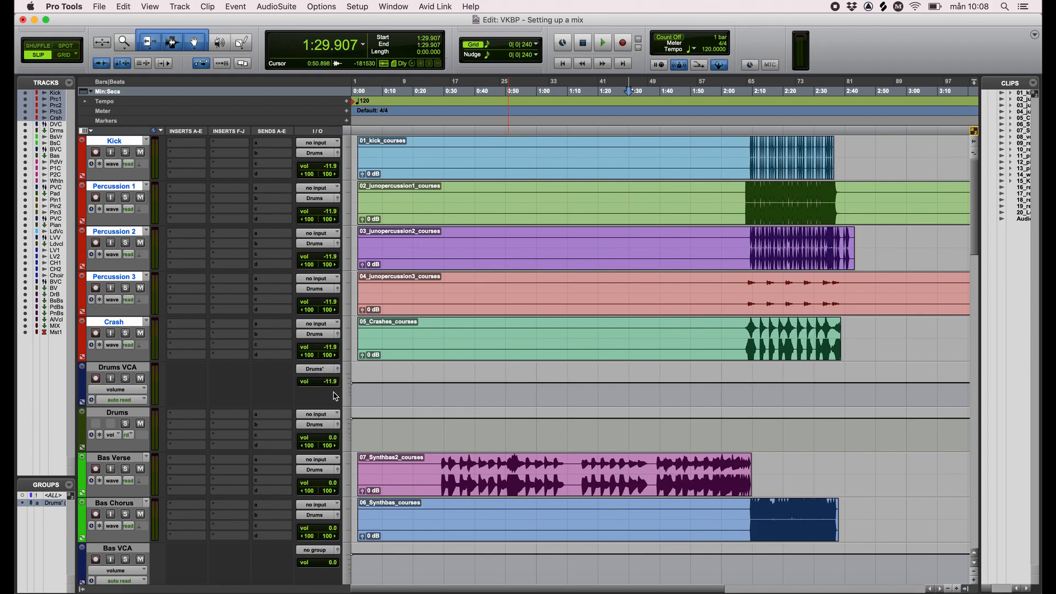
left_click(330, 382, "alt")
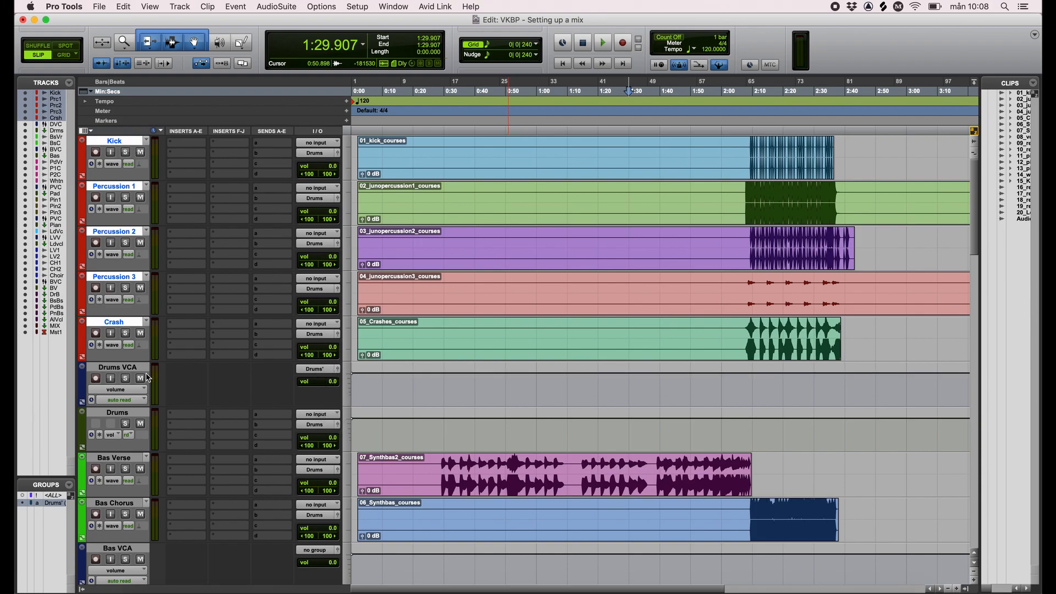
left_click(125, 378)
left_click(125, 378)
- Set the Drums aux track's input to the stereo Drums bus and its output to the stereo Drum bus
scroll(271, 371, "down", 2)
left_click(114, 368)
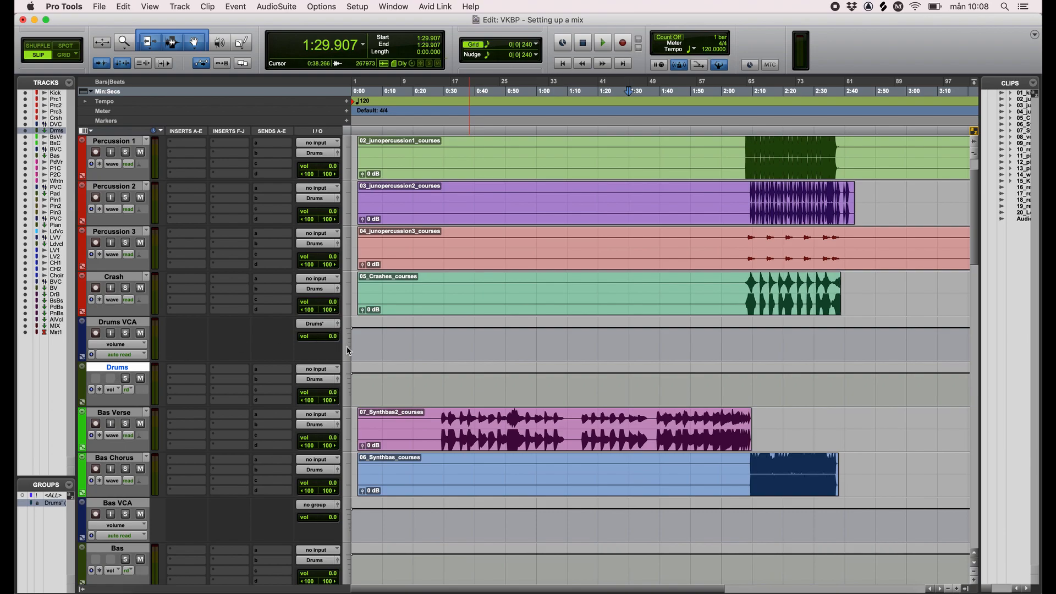
left_click(318, 369)
mouse_move(325, 379)
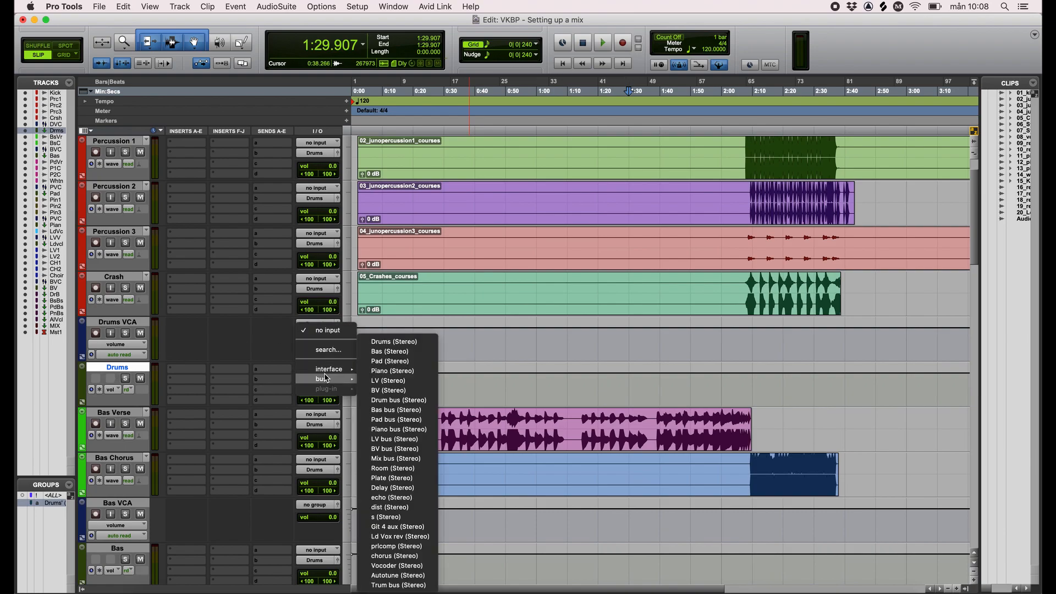
left_click(408, 343)
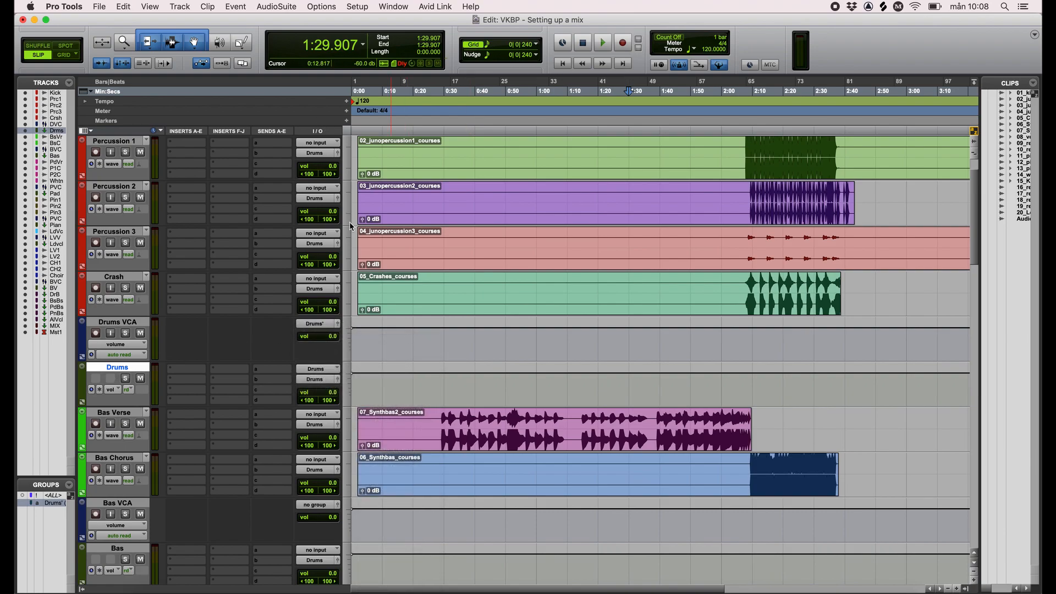
scroll(243, 286, "up", 2)
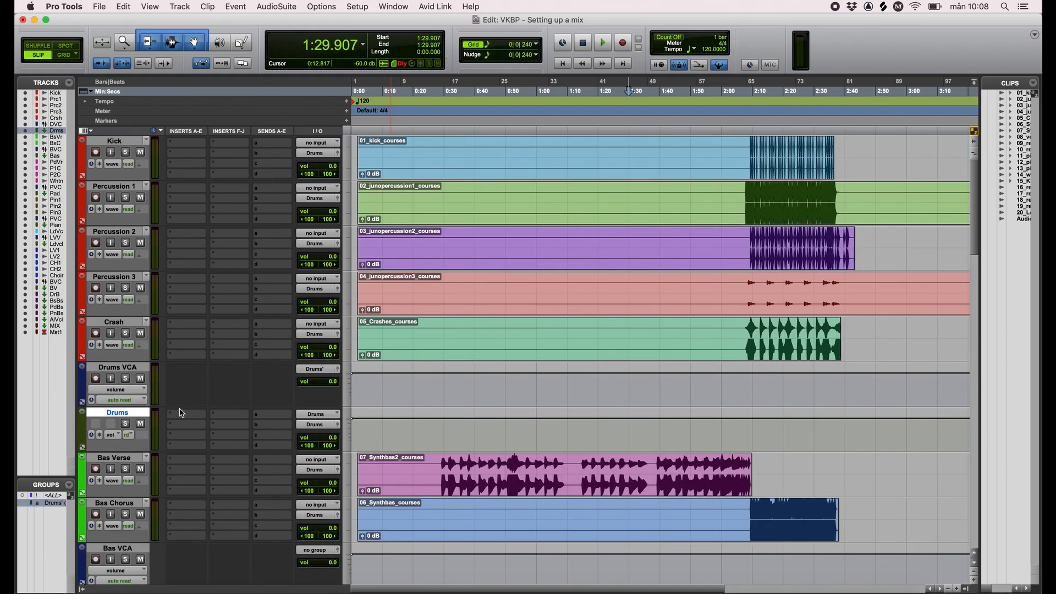
left_click(314, 425)
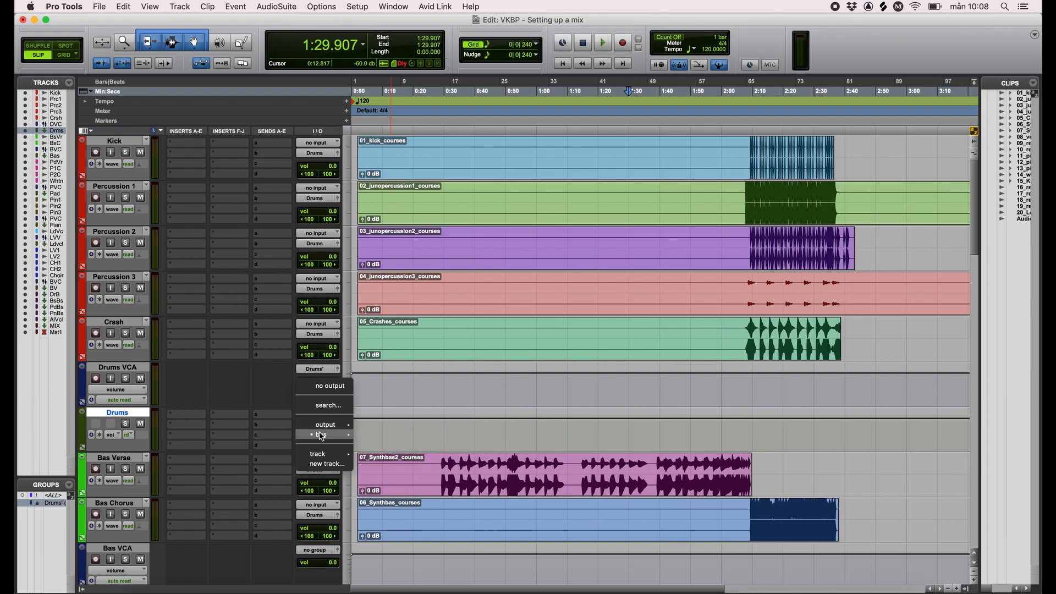
mouse_move(323, 435)
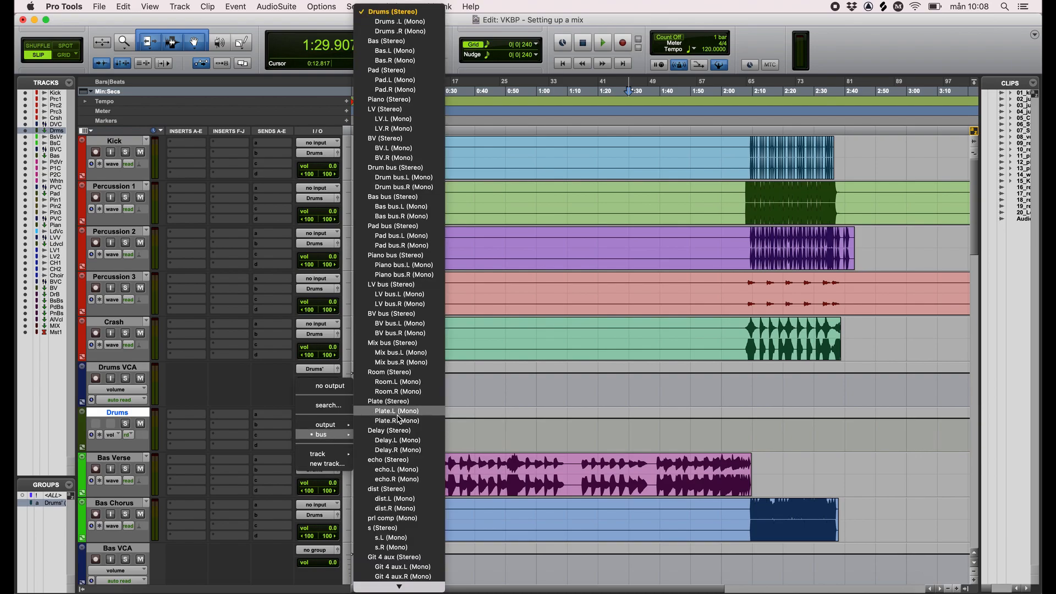
left_click(413, 168)
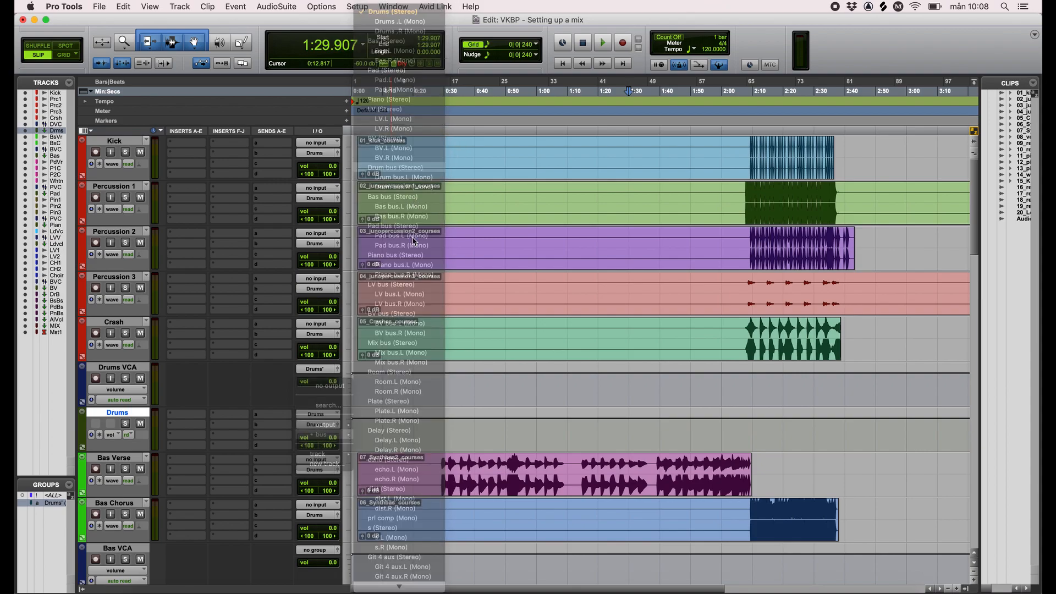
- Select the Bas Verse and Bas Chorus tracks and route both outputs to the stereo Bas bus path
scroll(451, 404, "down", 8)
scroll(452, 405, "up", 2)
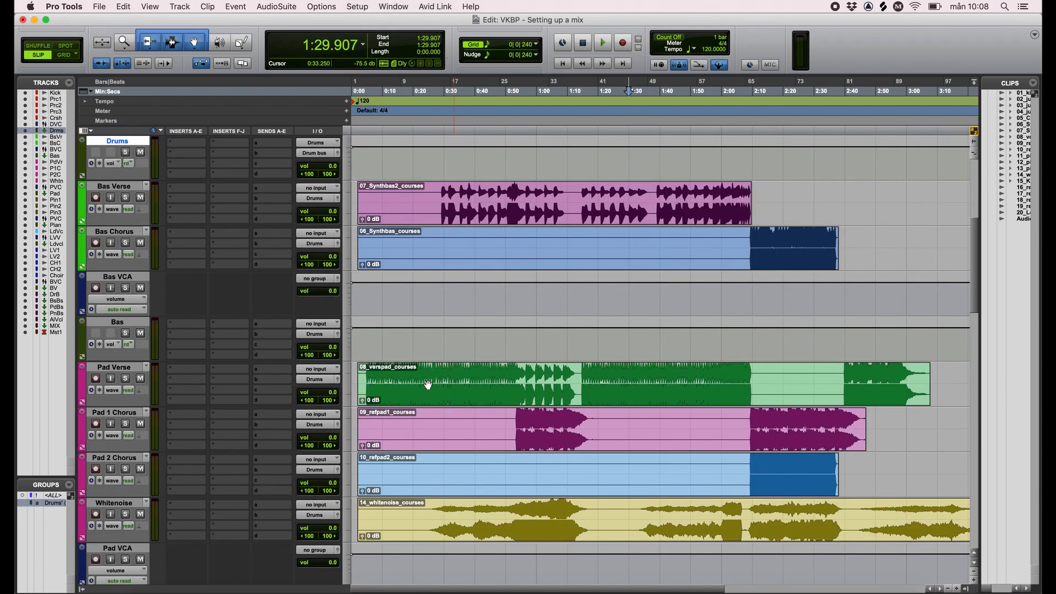
left_click(110, 189)
left_click(116, 233, "shift")
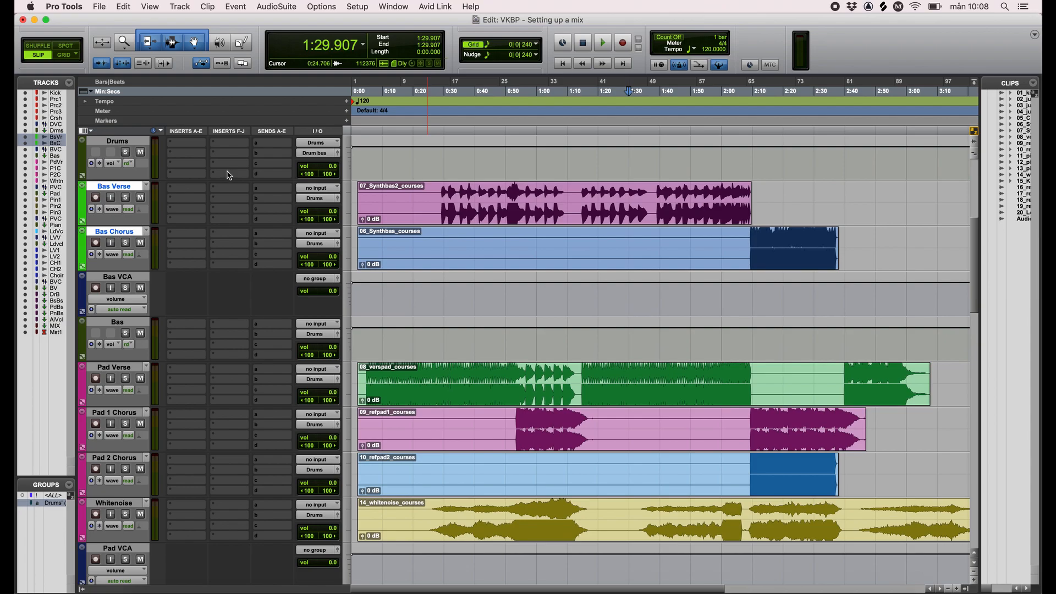
left_click(323, 198)
mouse_move(326, 212)
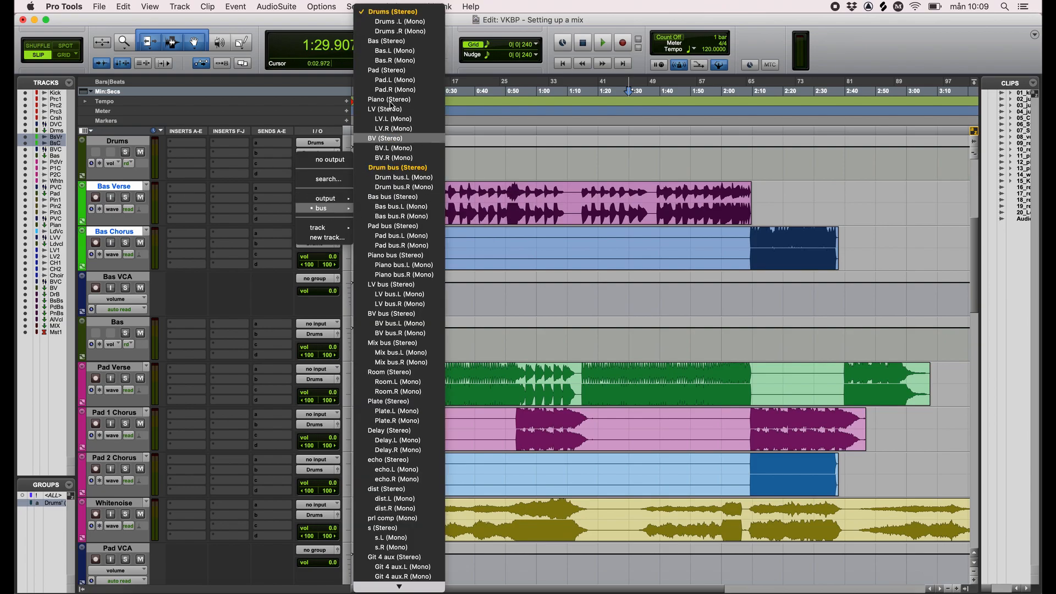
left_click(396, 45)
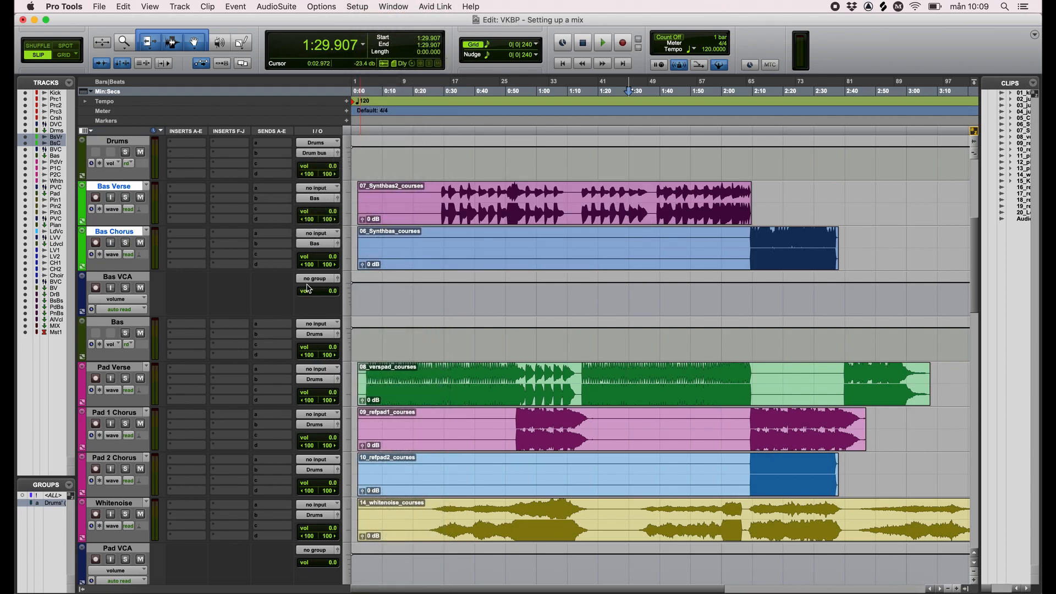
- Group Bas Verse and Bas Chorus as a Mix/Edit group named Bas controlled by the Bas VCA
key("super+g")
type("Bas")
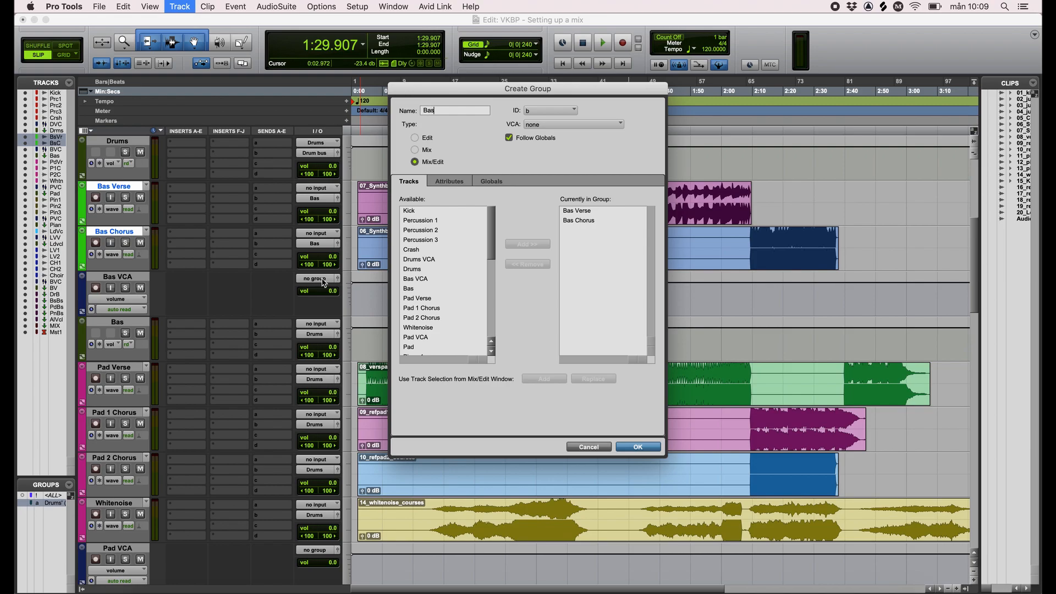
left_click(574, 124)
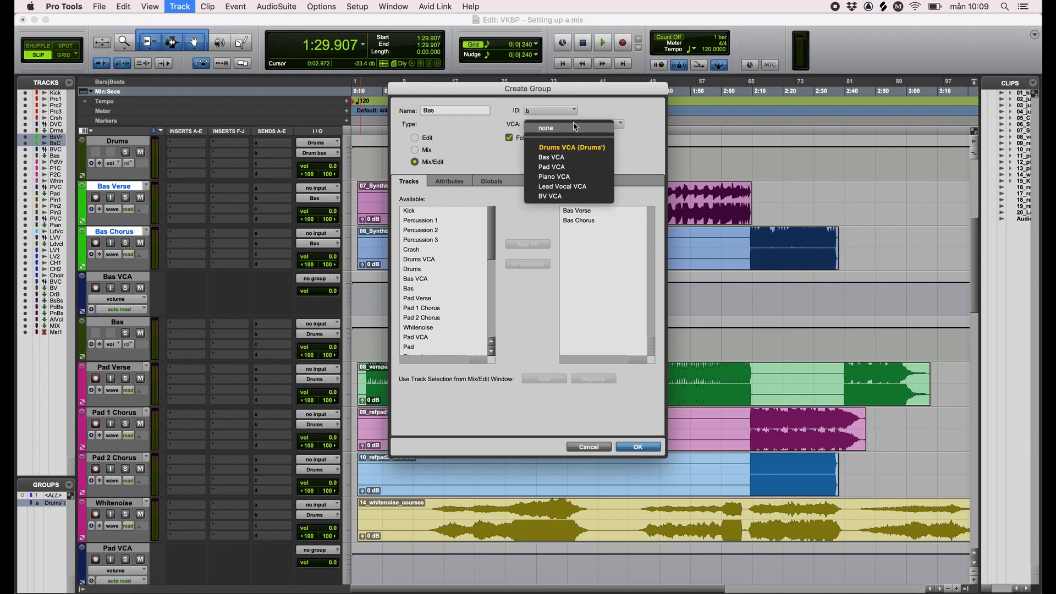
left_click(560, 160)
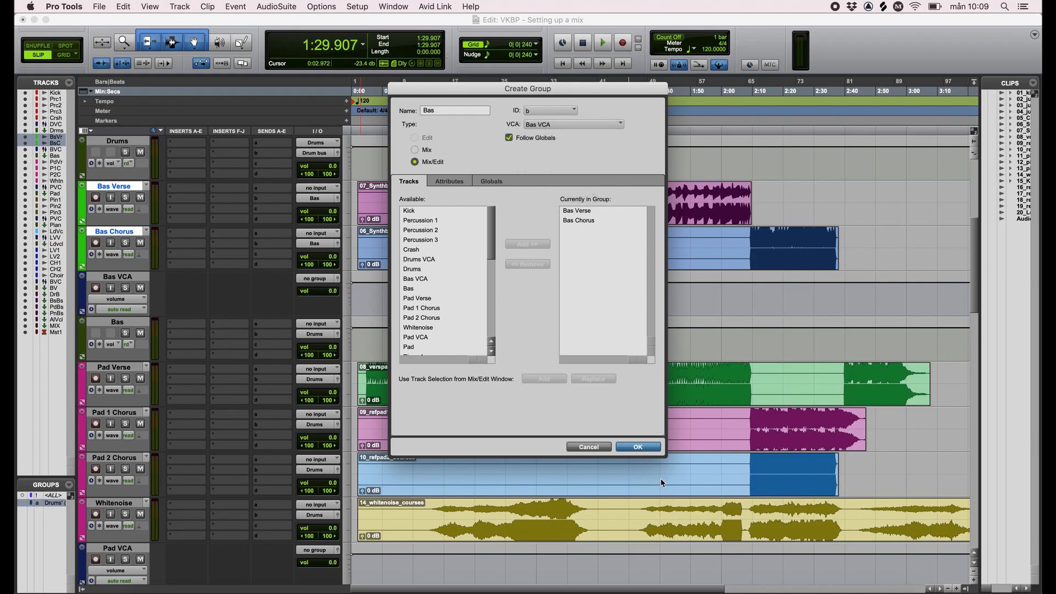
left_click(642, 447)
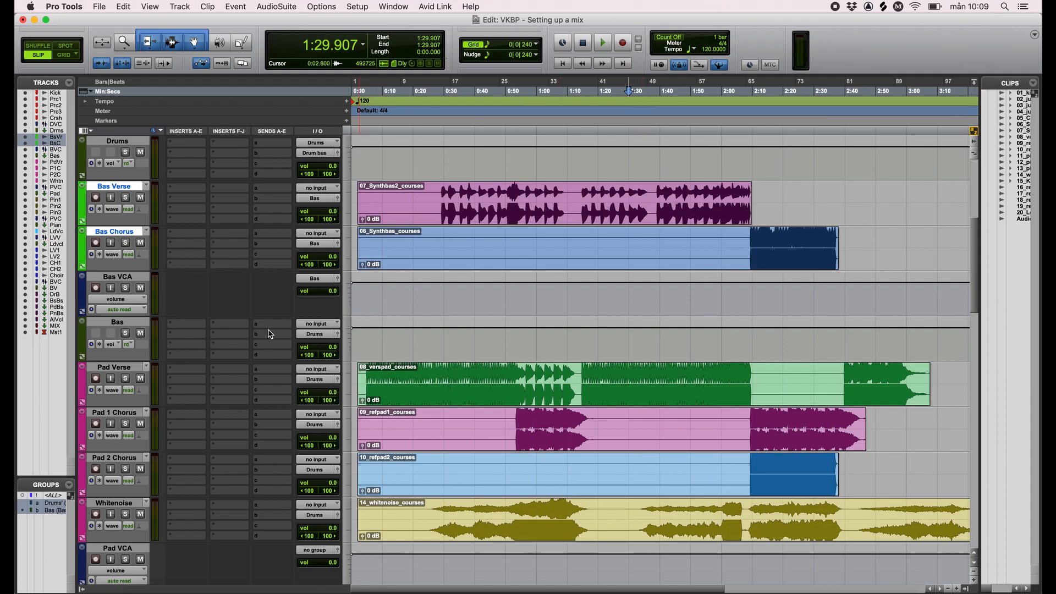
- Set the Bas aux track's input to the bus Bas (Stereo) and its output to Bas bus (Stereo)
left_click(117, 324)
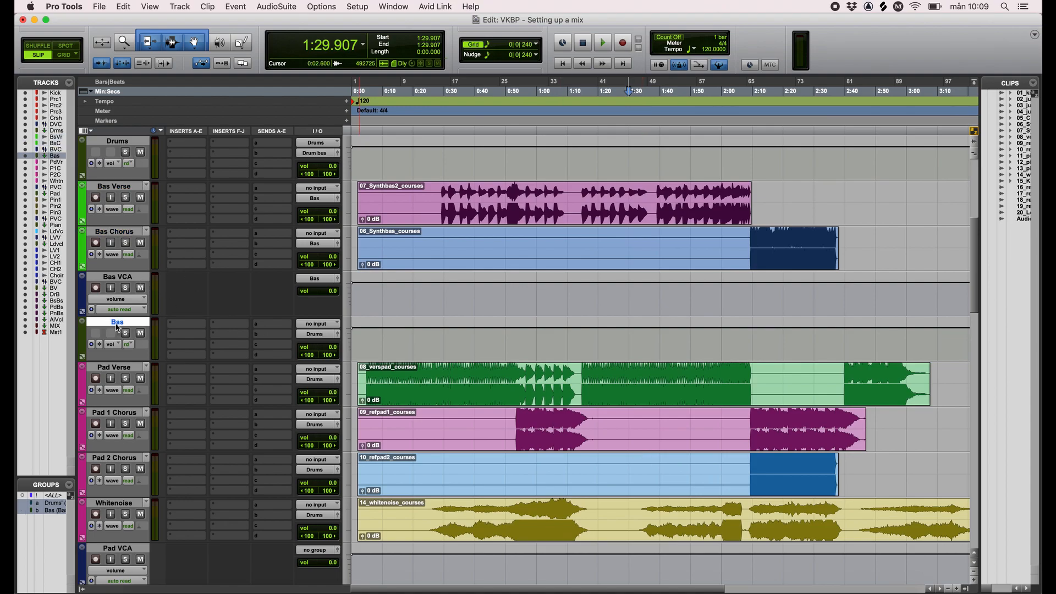
left_click(324, 325)
mouse_move(325, 334)
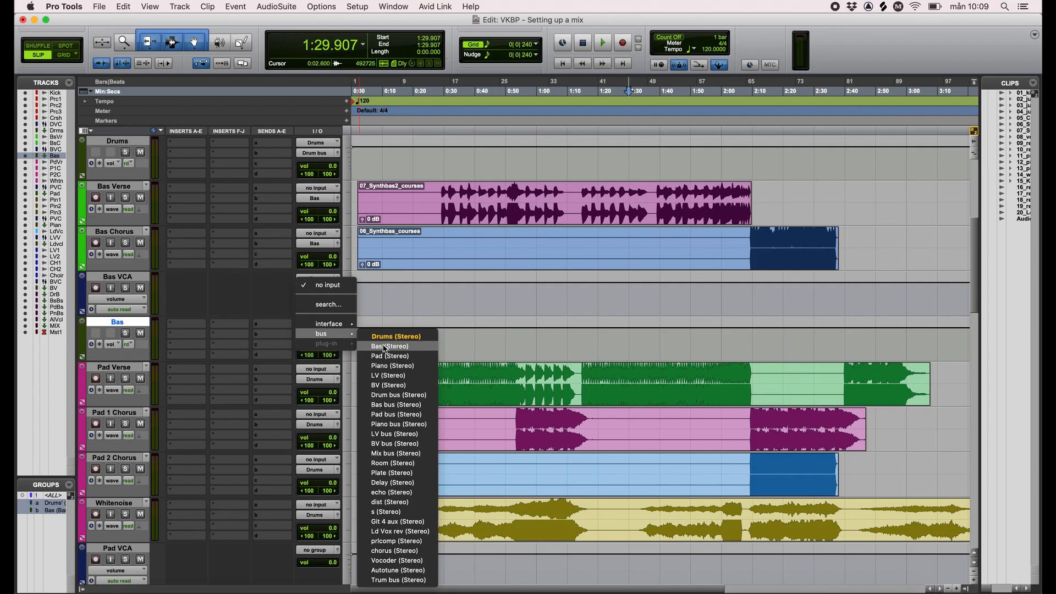
left_click(388, 346)
left_click(322, 334)
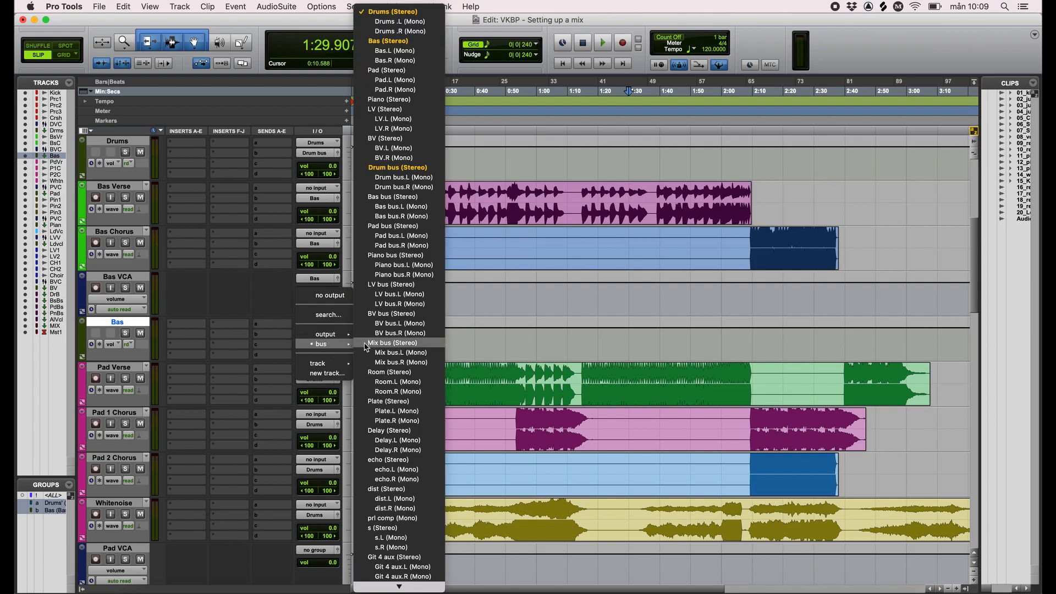
left_click(395, 197)
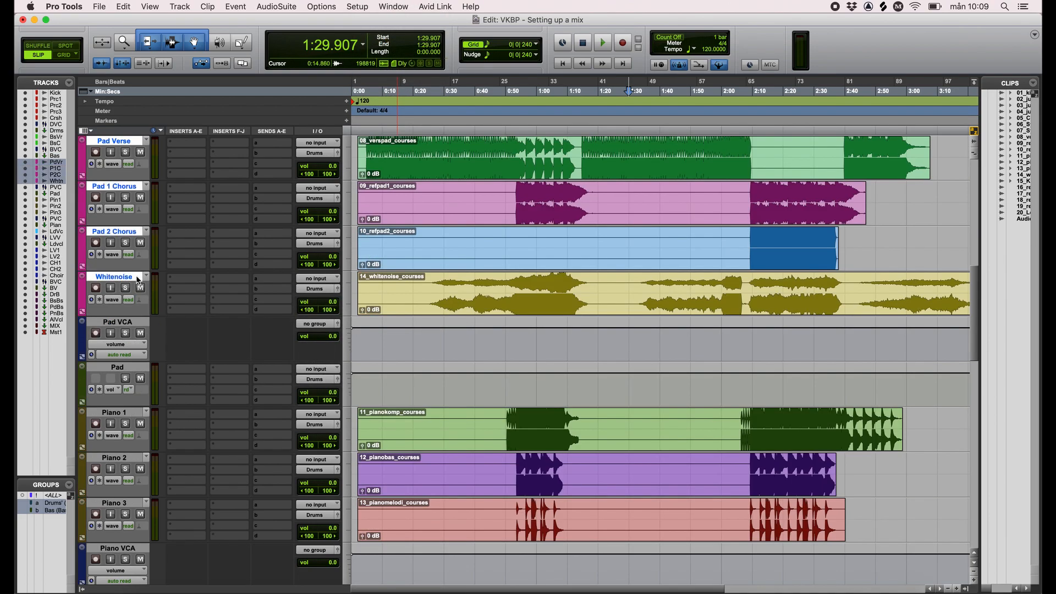
- Route the tracks from Pad Verse to Whitenoise to the bus Pad (Stereo) and group them as PAds under the Pad VCA
left_click(320, 153, "alt+shift")
mouse_move(321, 163)
left_click(397, 70)
key("super+g")
type("PAds")
left_click(631, 448)
- Set the Pad aux track's input to the bus Pad (Stereo) and its output to Pad bus (Stereo)
left_click(117, 366)
left_click(316, 369)
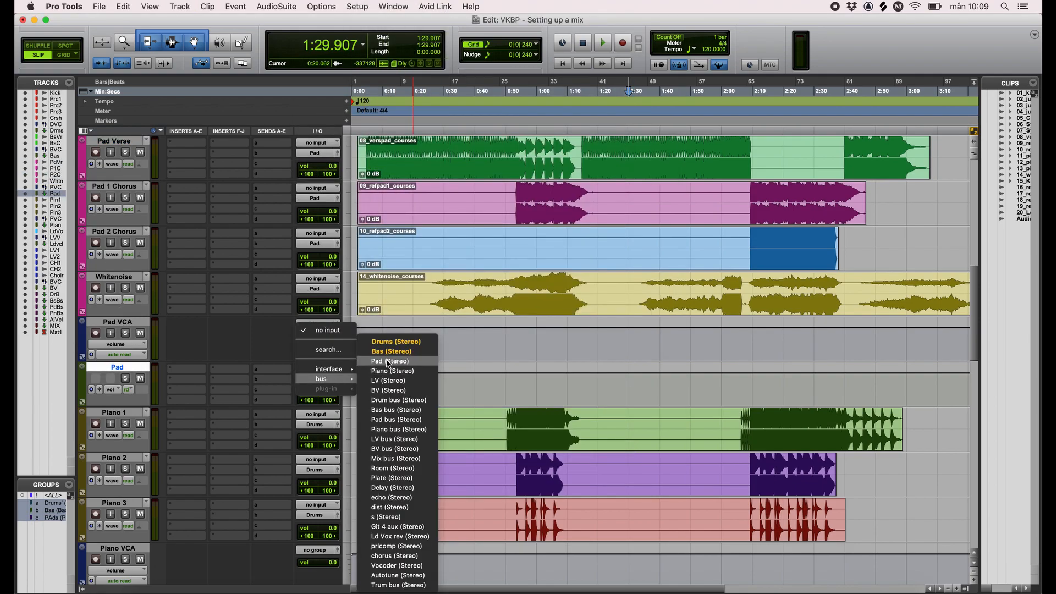
left_click(385, 359)
left_click(319, 379)
left_click(396, 207)
- Select the tracks Piano 1 to Piano 3 and route all their outputs to the bus Piano (Stereo)
scroll(227, 433, "down", 5)
left_click(114, 186)
left_click(117, 277, "shift")
left_click(318, 188, "alt+shift")
left_click(383, 233)
left_click(318, 198, "alt+shift")
mouse_move(330, 165)
left_click(388, 78)
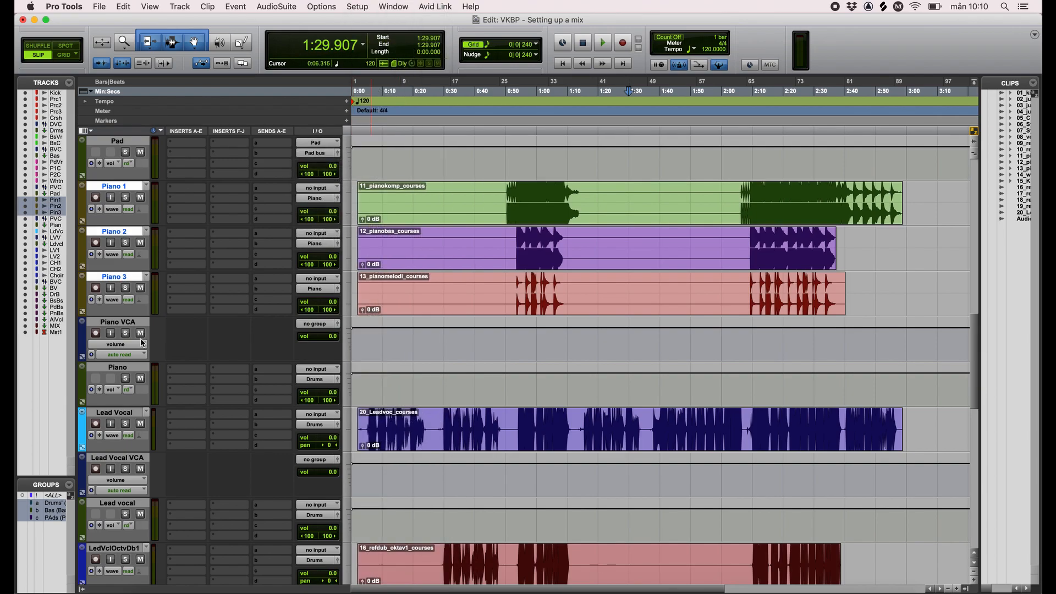
- Group Piano 1 to Piano 3 as a Mix/Edit group named Piano controlled by the Piano VCA
key("super+g")
type("Ol")
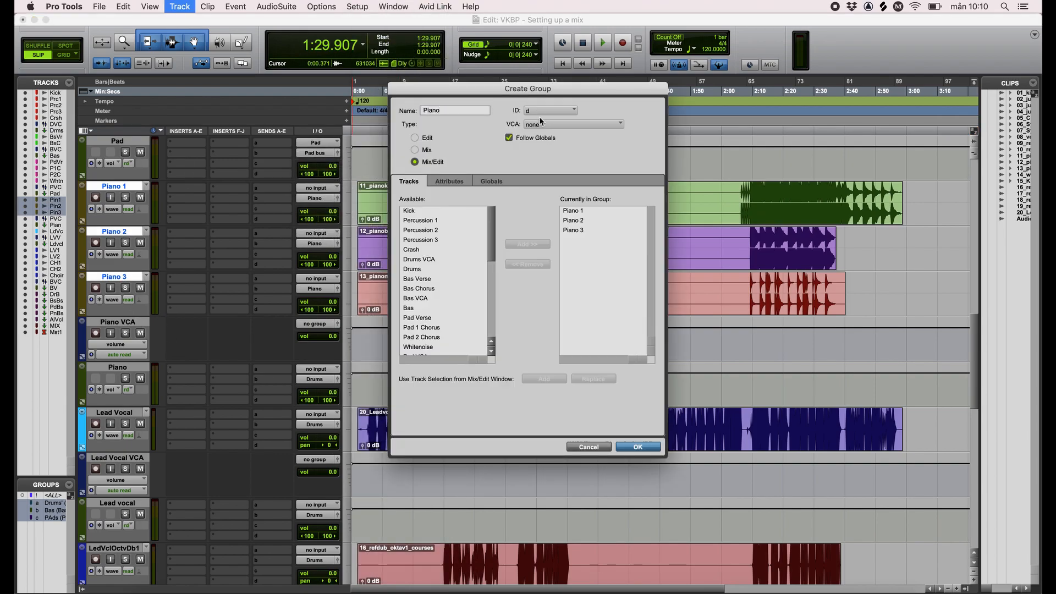
left_click(550, 124)
left_click(550, 172)
left_click(649, 448)
- Set the Piano aux track's input to the bus Piano (Stereo) and its output to Piano bus (Stereo)
left_click(130, 367)
left_click(319, 370)
left_click(385, 370)
left_click(318, 379)
left_click(396, 219)
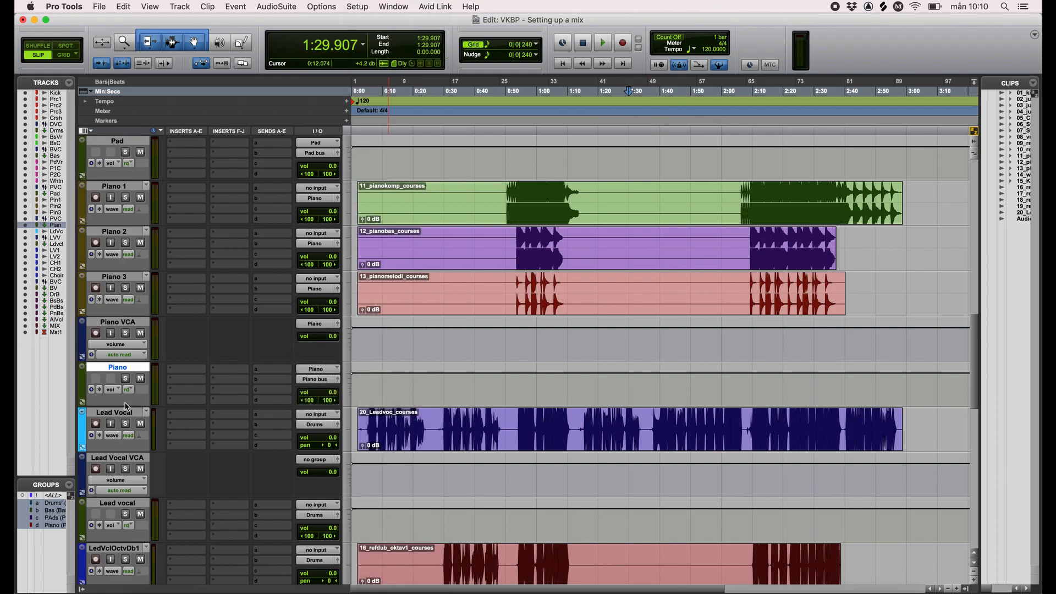
- Route the Lead Vocal track's output to the bus LV (Stereo) and delete the Lead Vocal VCA track
scroll(125, 407, "down", 5)
left_click(114, 186)
left_click(318, 198)
mouse_move(325, 208)
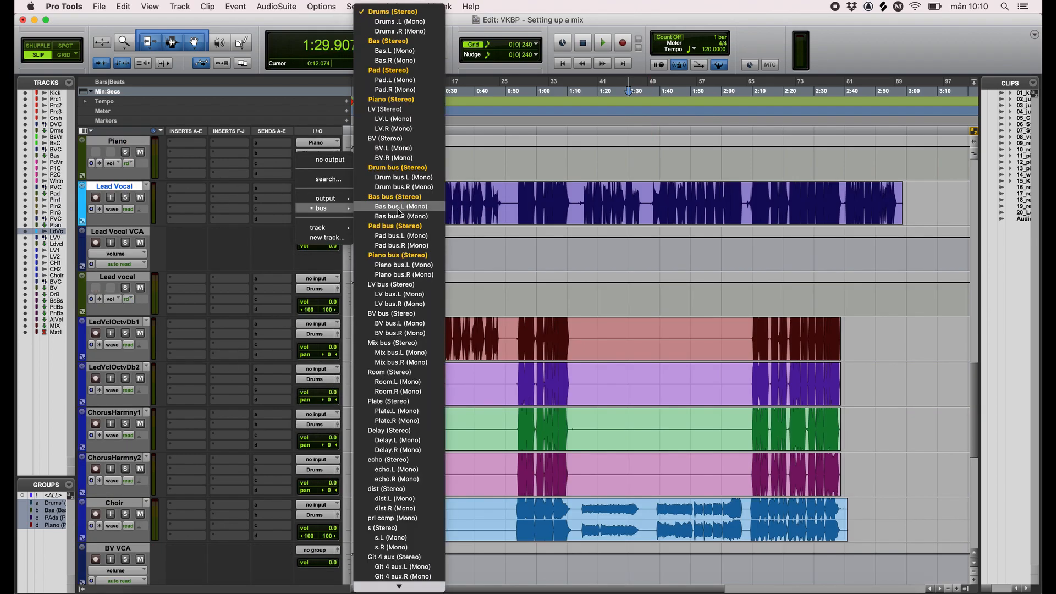
left_click(385, 109)
right_click(113, 229)
left_click(213, 390)
- Set the Lead vocal aux track's input to the LV bus path and its output to the All Vocals bus
left_click(307, 234)
mouse_move(324, 243)
left_click(399, 284)
left_click(318, 243)
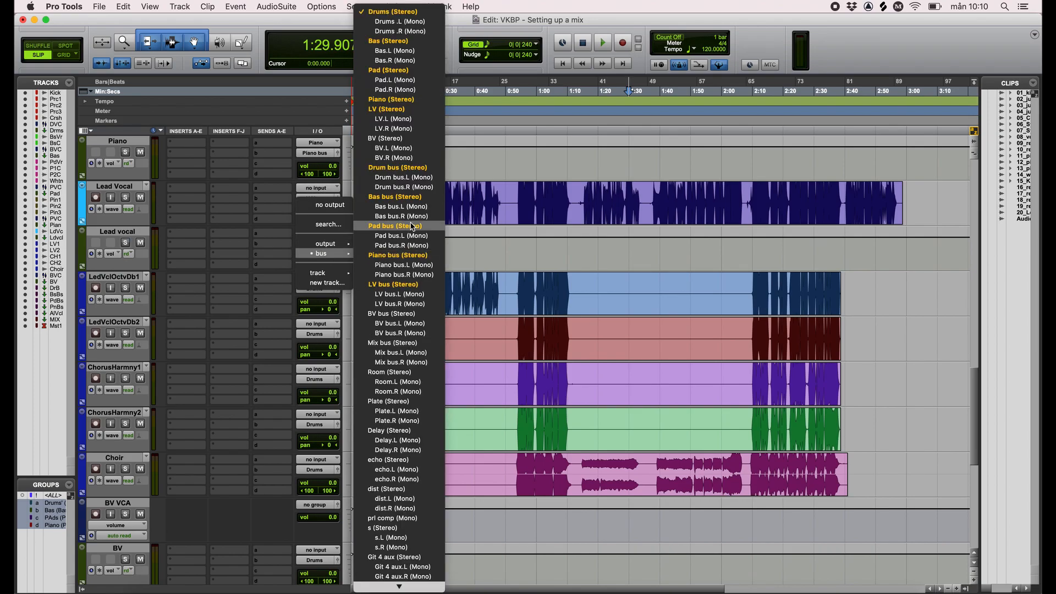
left_click(406, 284)
left_click(123, 189)
left_click(318, 198)
left_click(406, 283)
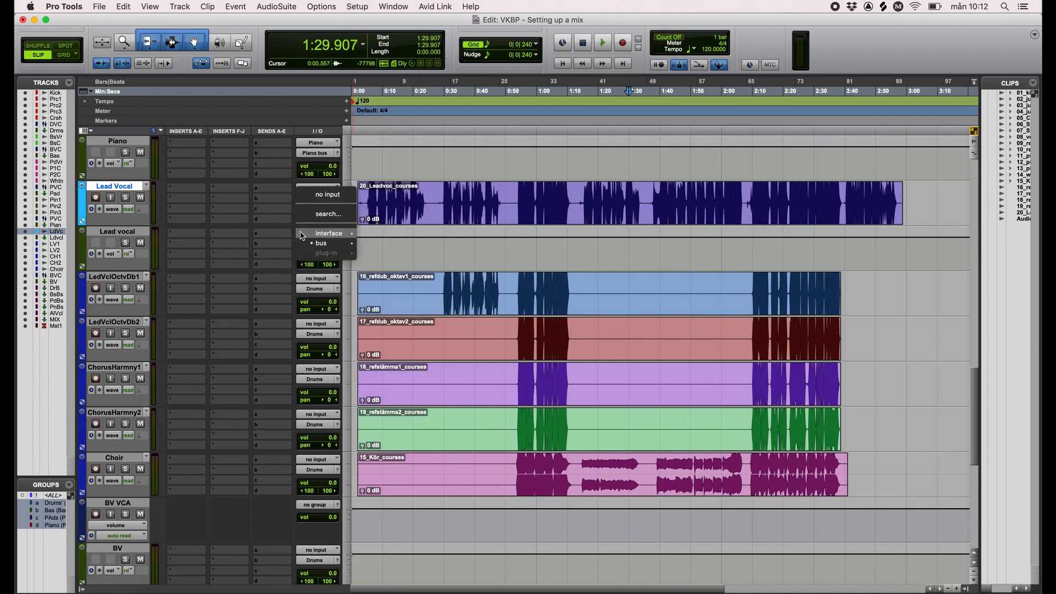
- Select the tracks from LedVclOctvDb1 to Choir and route all their outputs to the bus BV (Stereo)
left_click(115, 276)
left_click(117, 459, "shift")
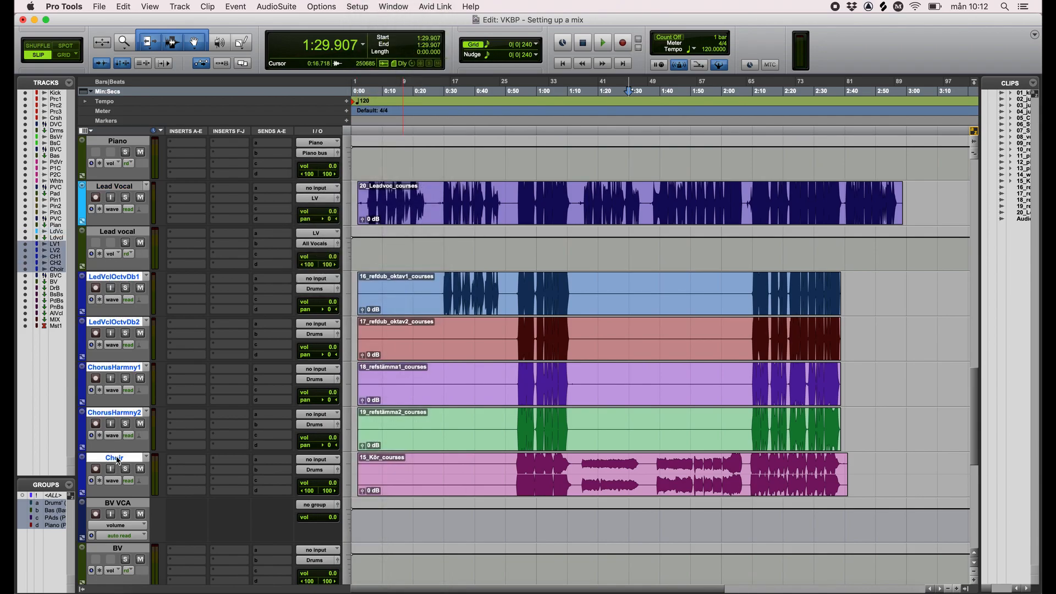
left_click(318, 289, "alt+shift")
left_click(386, 139)
- Group the tracks from LedVclOctvDb1 to Choir under the name BV and assign the group to the BV VCA
key("super+g")
type("BV")
left_click(572, 124)
left_click(550, 187)
key("Return")
- Set the BV aux track's input to the BV bus path and its output to the All Vocals bus
scroll(220, 330, "down", 5)
left_click(117, 277)
left_click(318, 289)
mouse_move(325, 299)
left_click(399, 285)
scroll(431, 283, "down", 5)
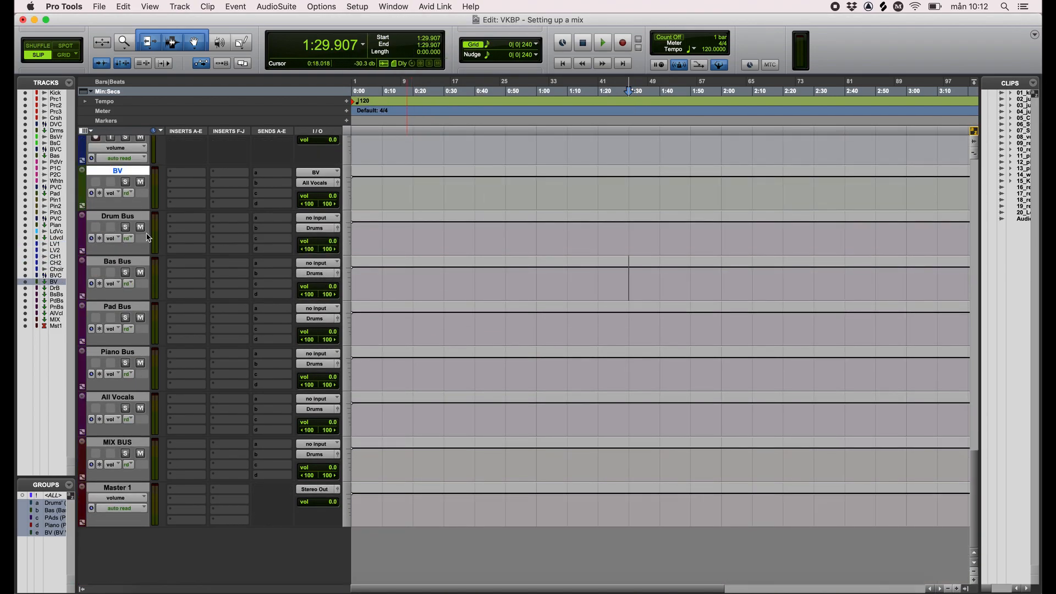
- Select the aux tracks from Drum Bus to All Vocals and route all their outputs to Mix bus (Stereo)
left_click(118, 217)
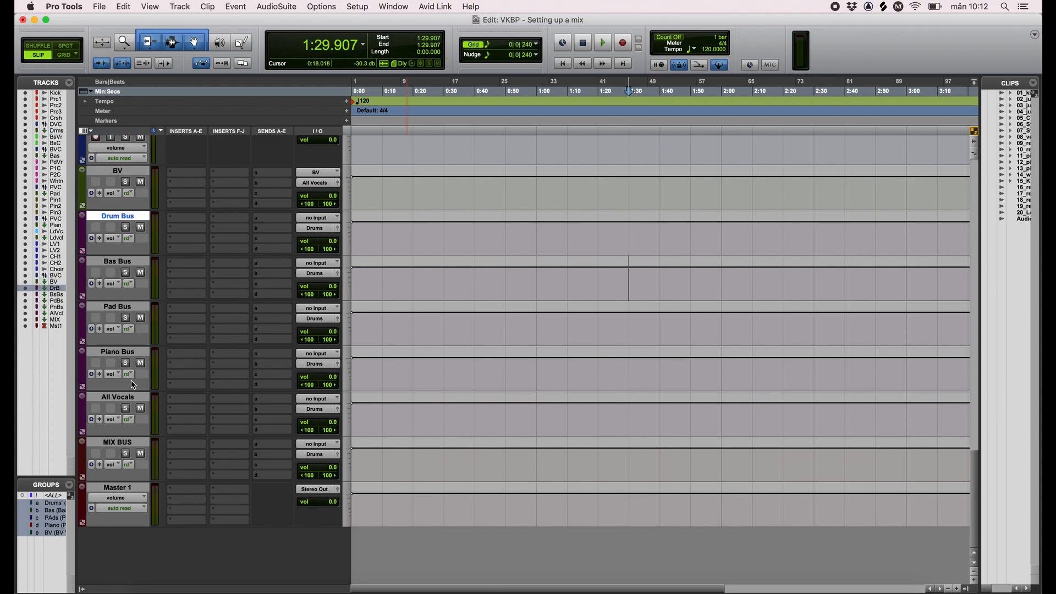
left_click(129, 397, "shift")
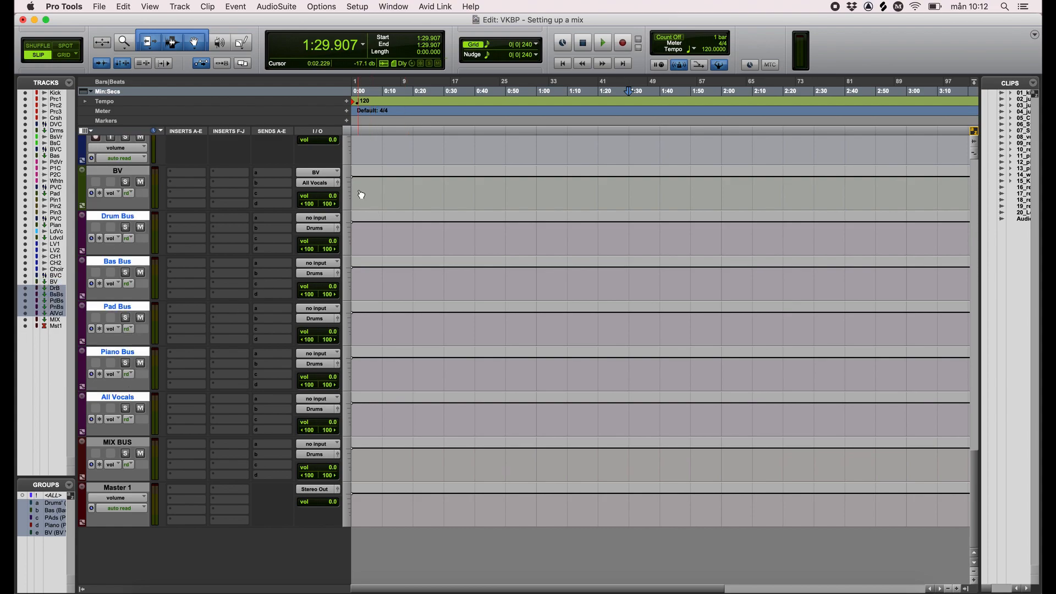
left_click(314, 230)
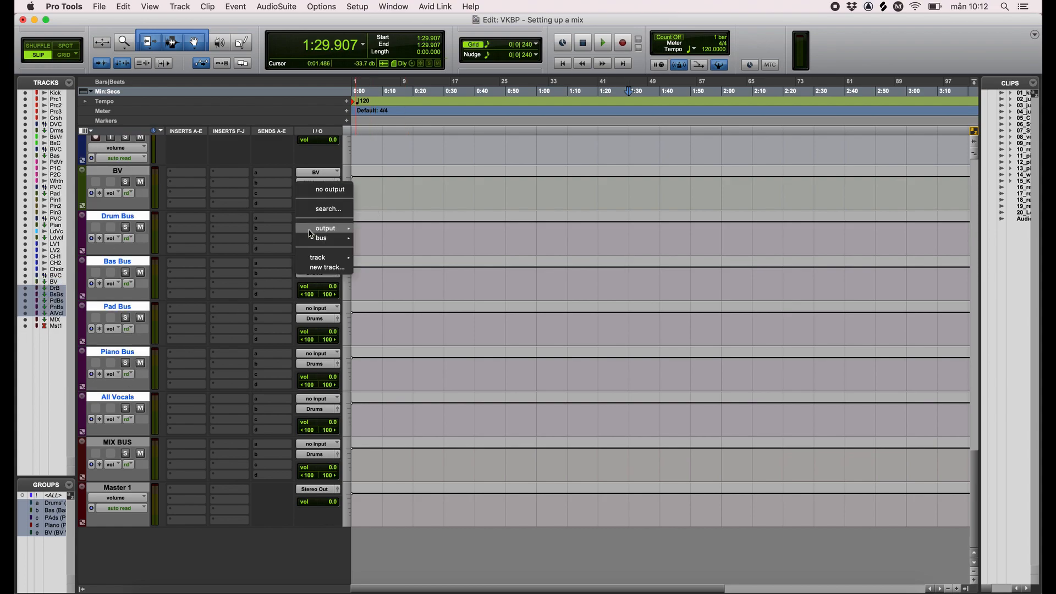
mouse_move(335, 244)
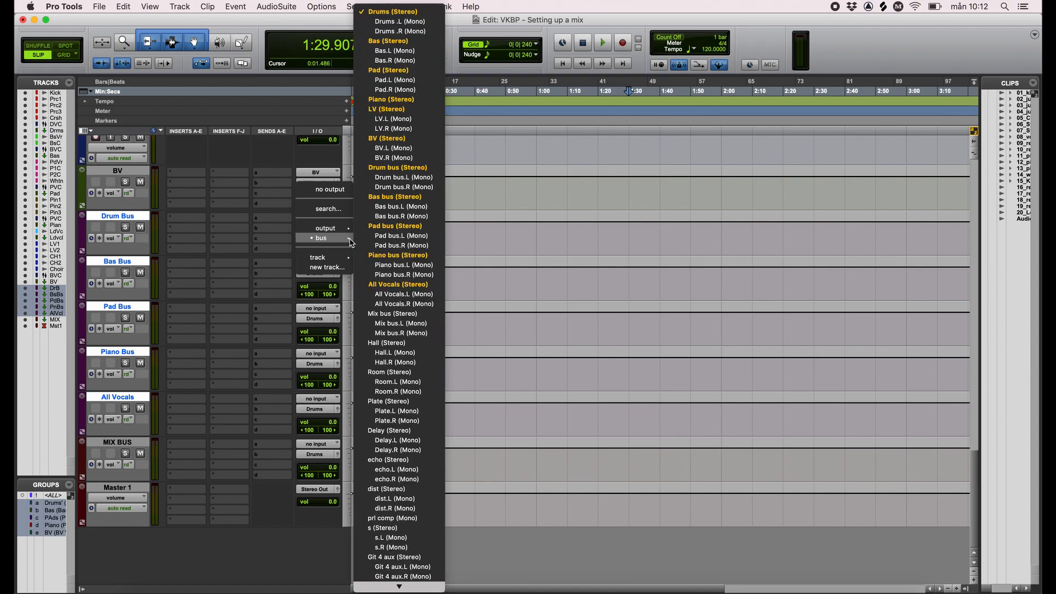
left_click(401, 315)
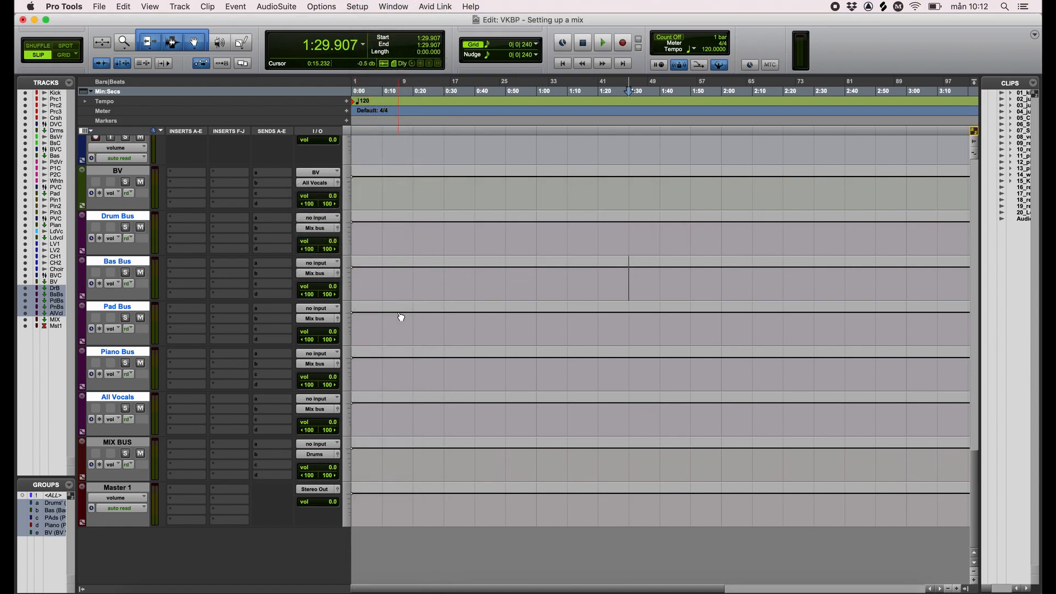
- Set the MIX BUS track's input to the Mix bus path and its output to Stereo Out (Stereo)
left_click(331, 446)
mouse_move(333, 454)
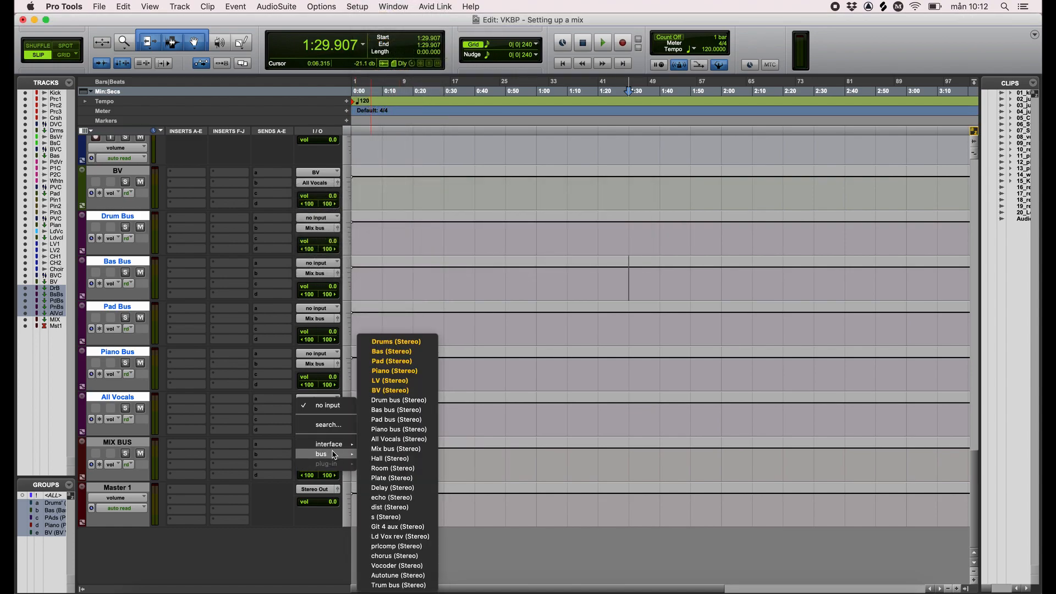
left_click(416, 400)
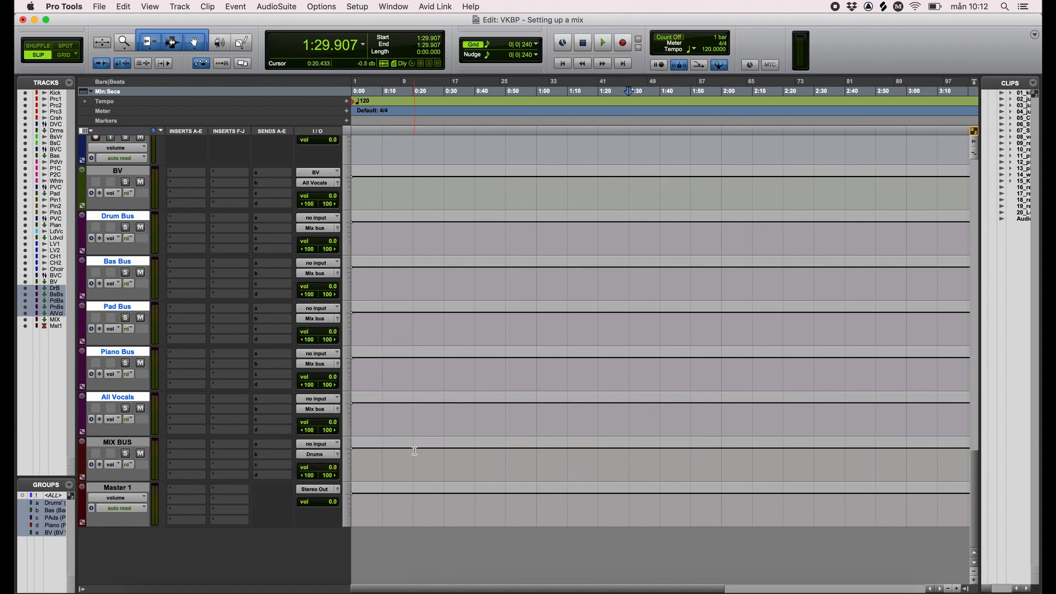
left_click(321, 453)
mouse_move(330, 455)
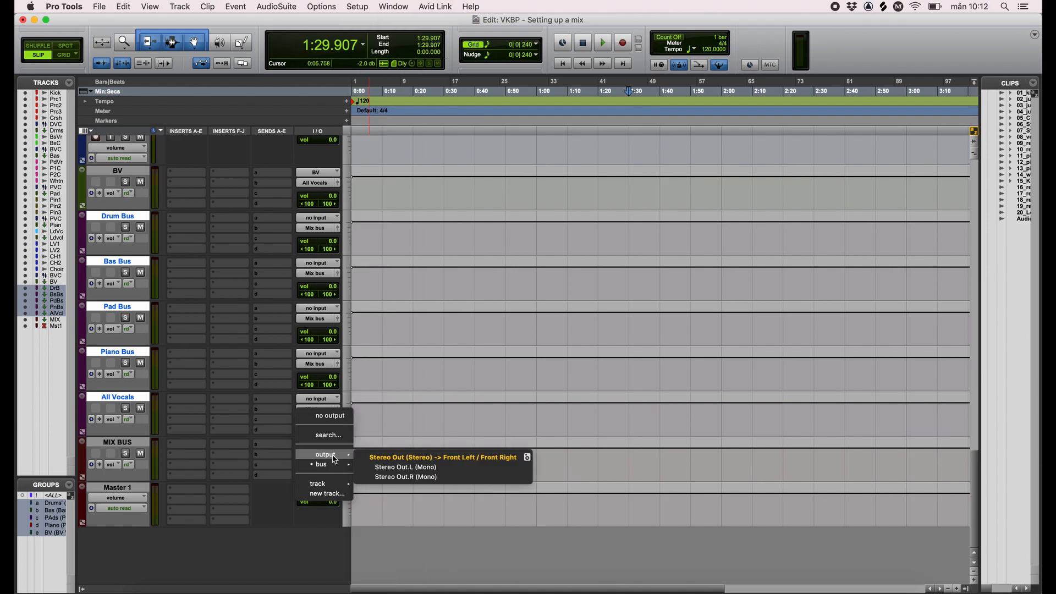
left_click(372, 456)
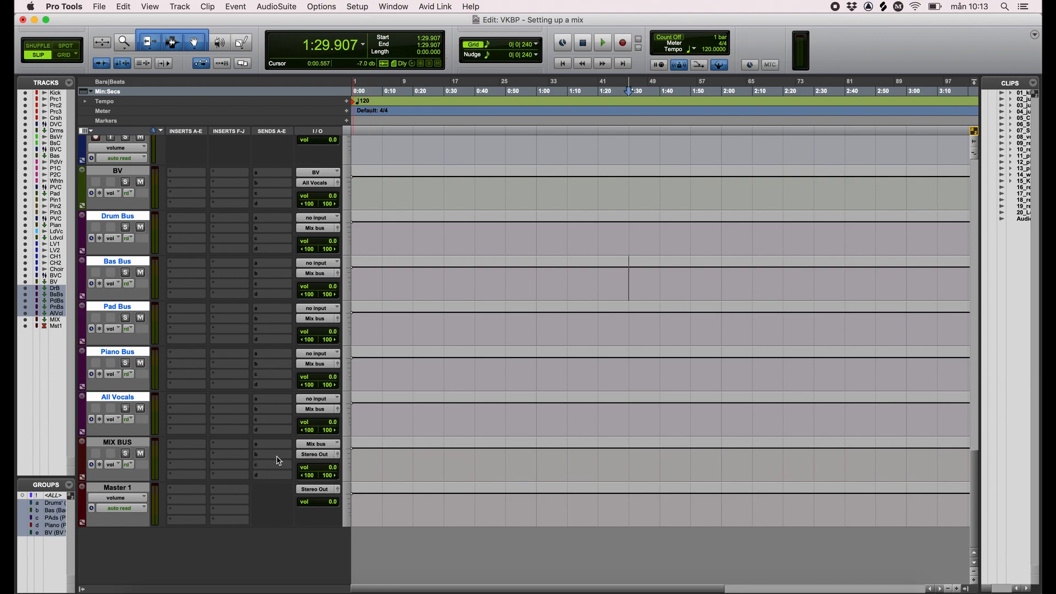
- Set the Drum Bus track's input to Drum bus (Stereo) and the Bas Bus track's input to Bas bus (Stereo)
left_click(129, 171)
left_click(131, 216)
left_click(337, 218)
mouse_move(333, 228)
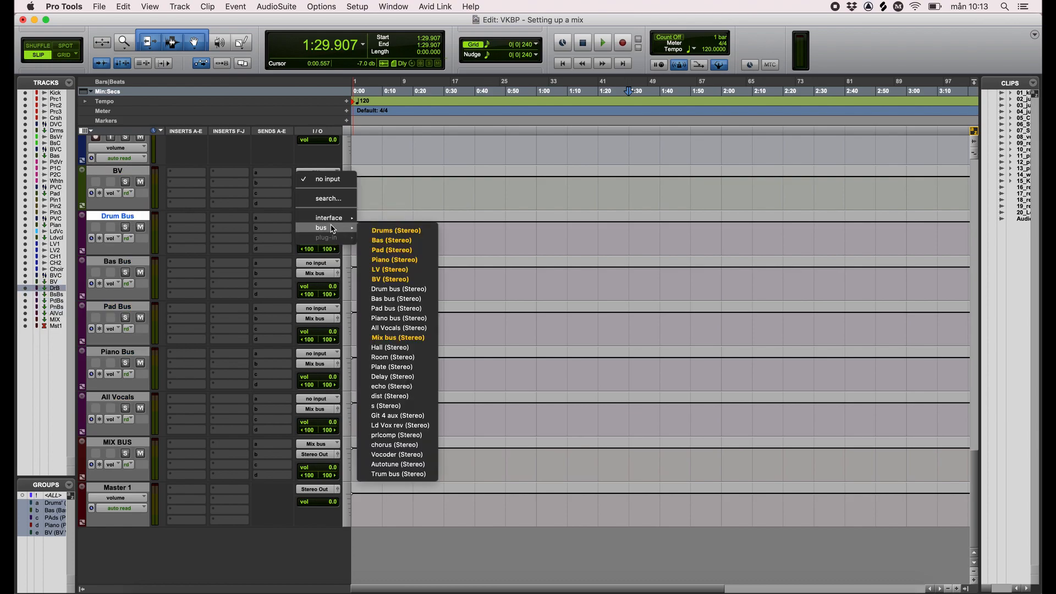
left_click(401, 290)
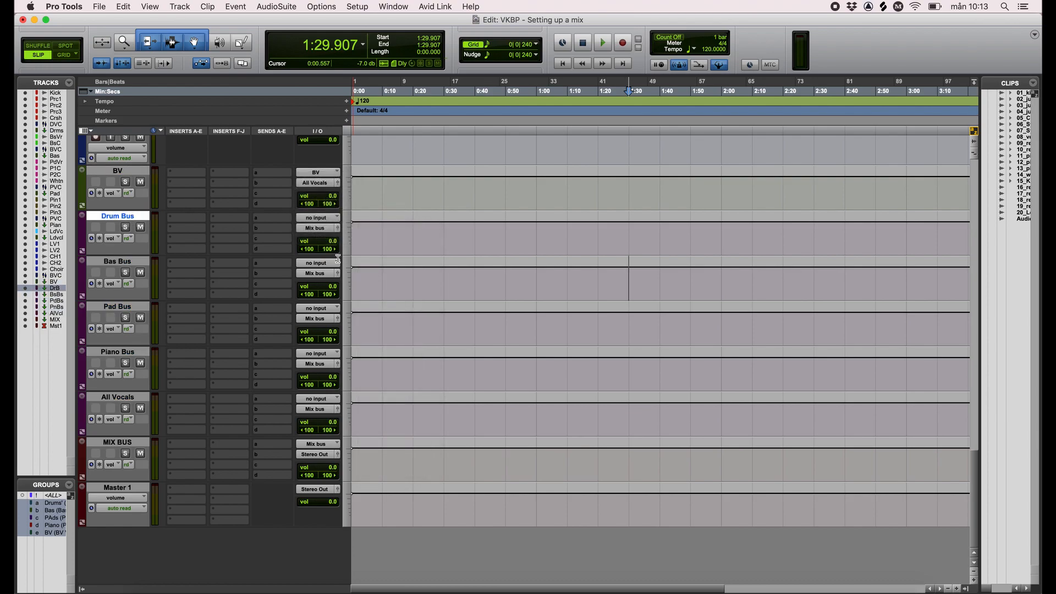
left_click(330, 263)
mouse_move(329, 273)
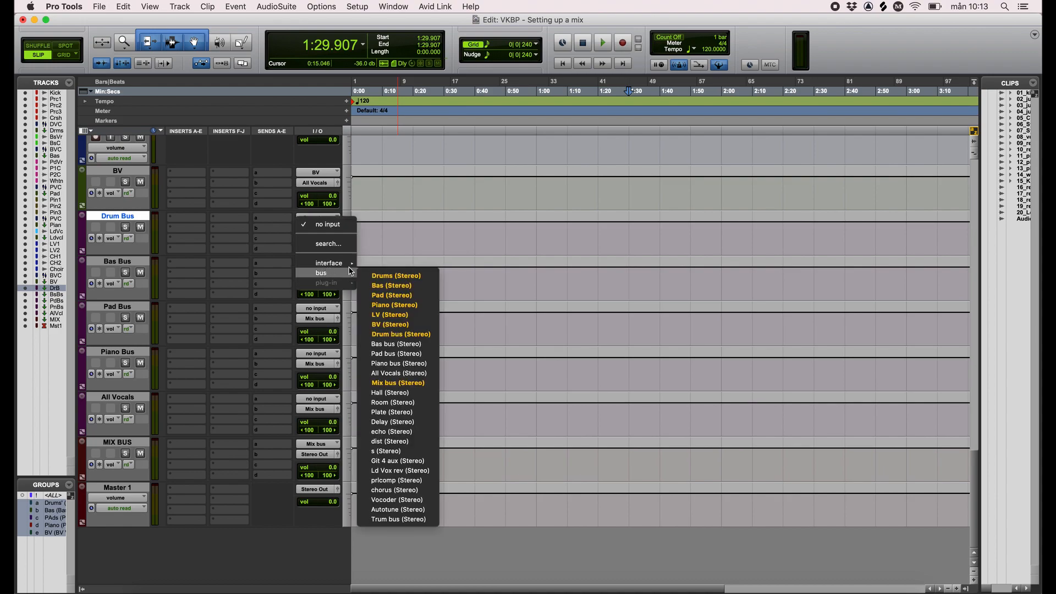
left_click(427, 335)
- Set the inputs of the Pad Bus, Piano Bus and All Vocals tracks to the Pad bus, Piano bus and All Vocals paths
left_click(336, 263)
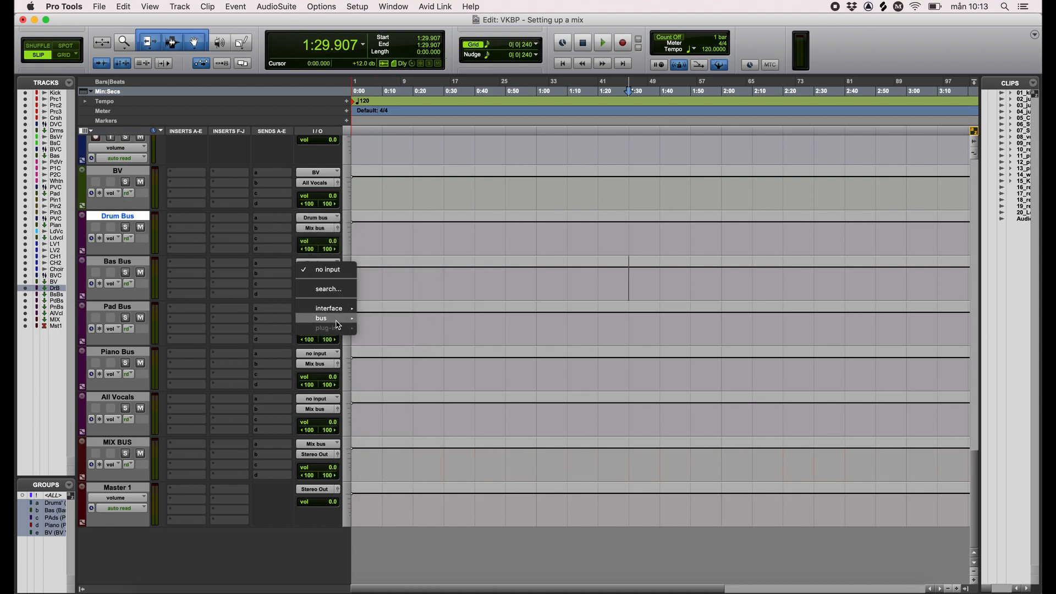
mouse_move(337, 324)
left_click(396, 399)
left_click(324, 308)
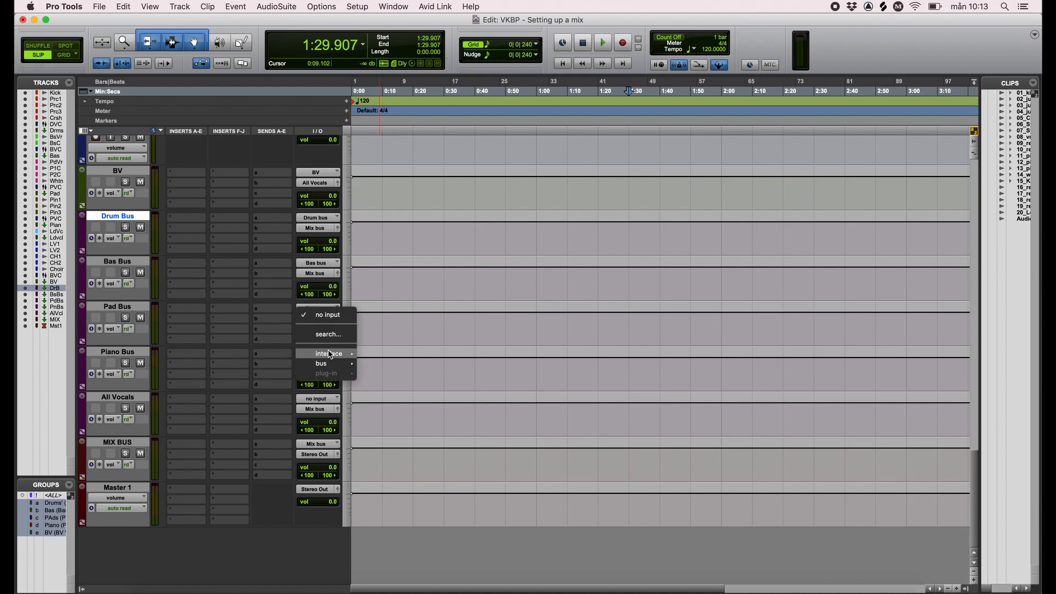
mouse_move(329, 364)
left_click(407, 419)
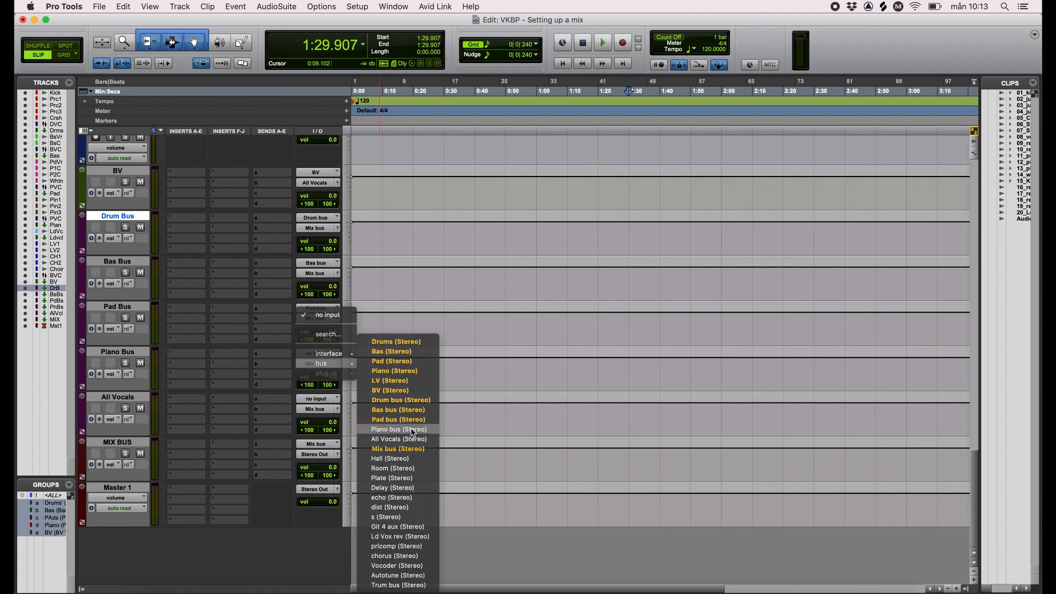
left_click(324, 353)
mouse_move(325, 409)
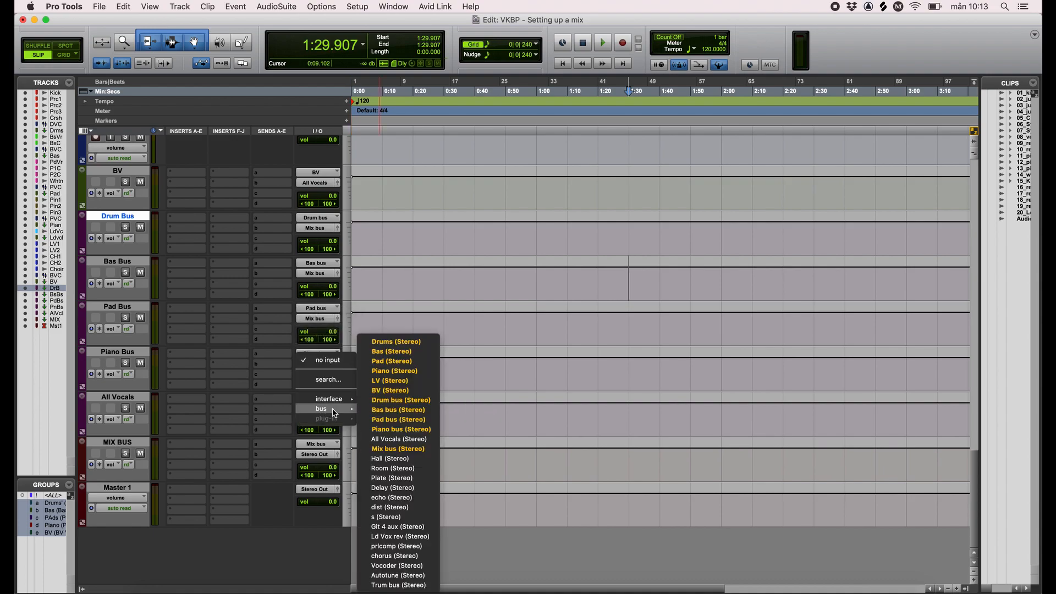
left_click(399, 438)
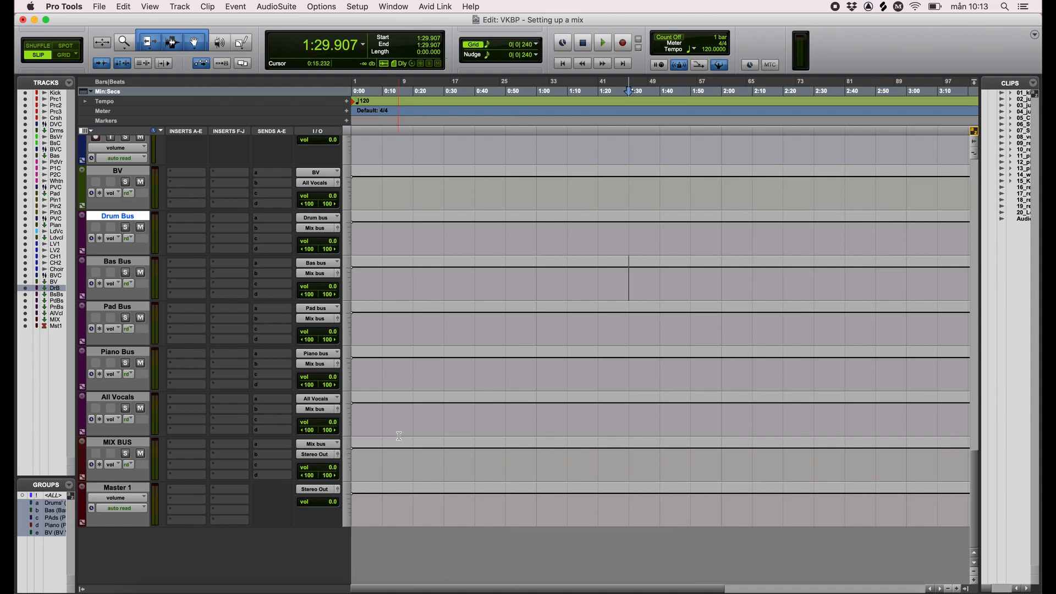
- Review the routing from the drum tracks through the Drums aux track and Drum Bus down to the MIX BUS
scroll(295, 536, "up", 5)
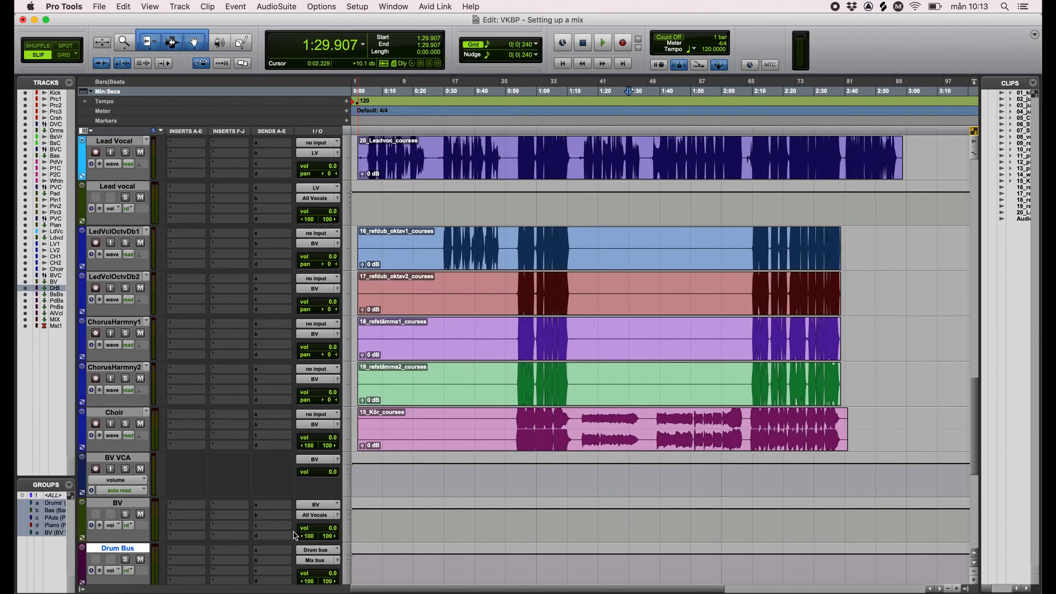
scroll(296, 536, "up", 10)
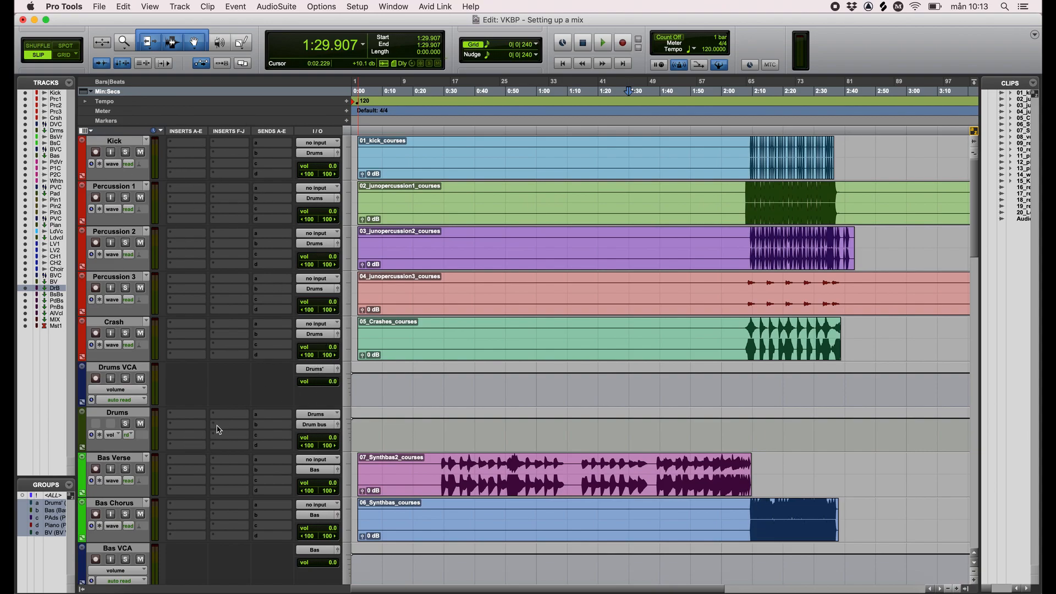
left_click(123, 415)
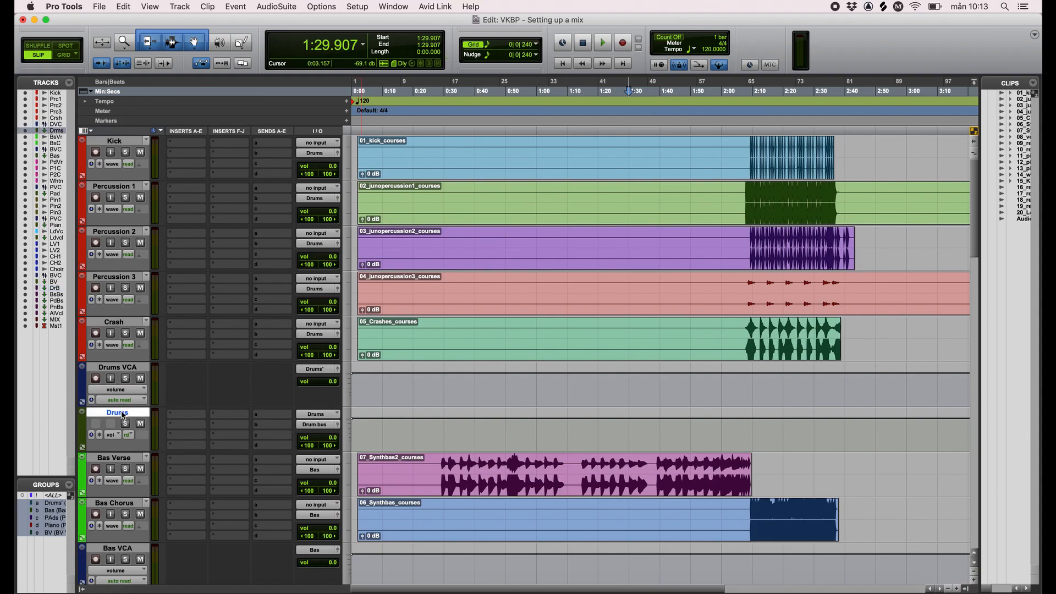
scroll(231, 440, "down", 20)
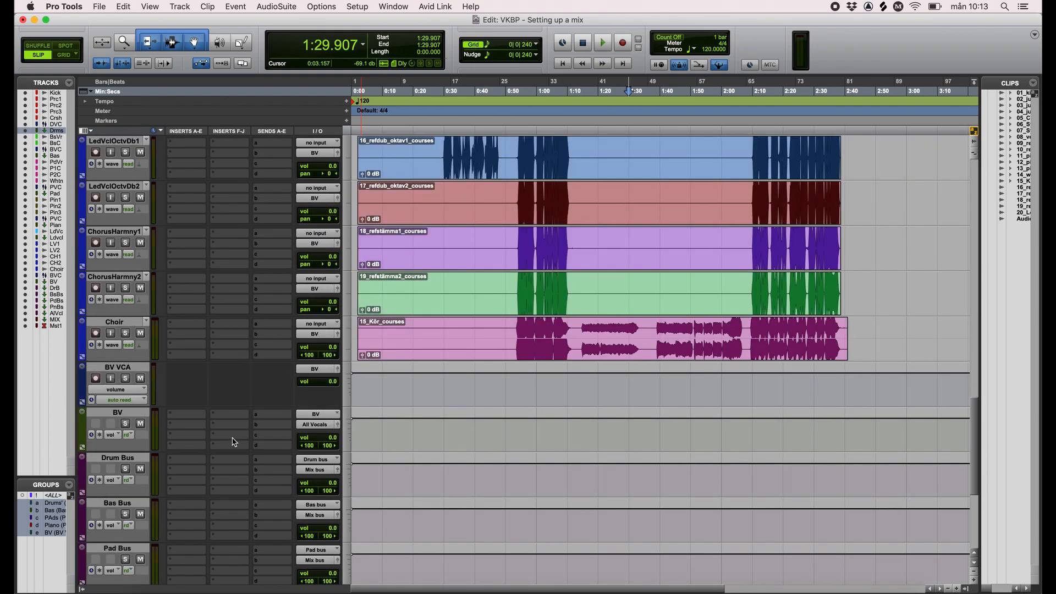
scroll(234, 442, "down", 3)
left_click(125, 325)
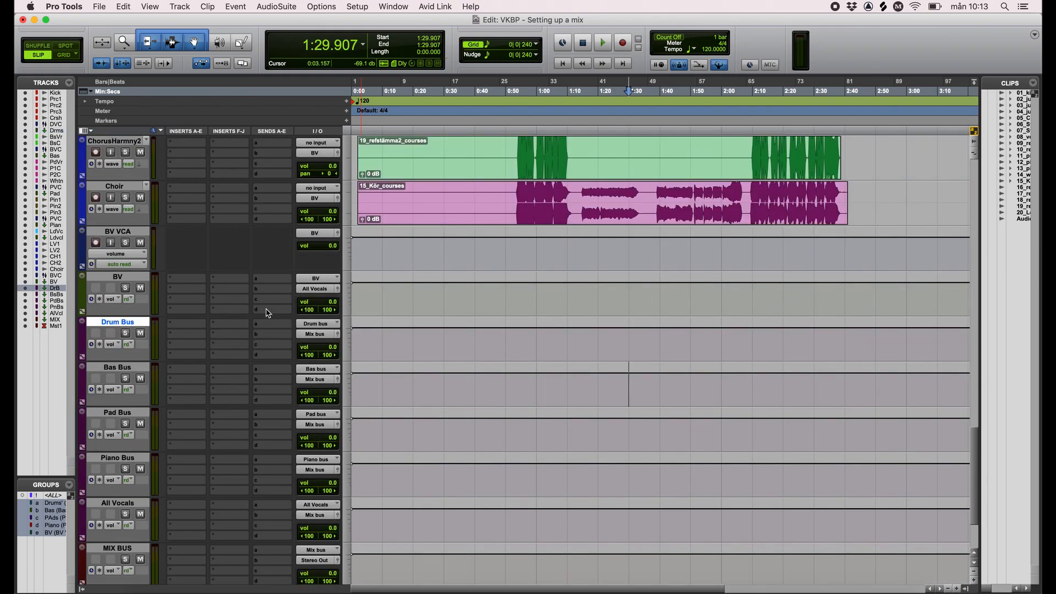
scroll(179, 337, "down", 2)
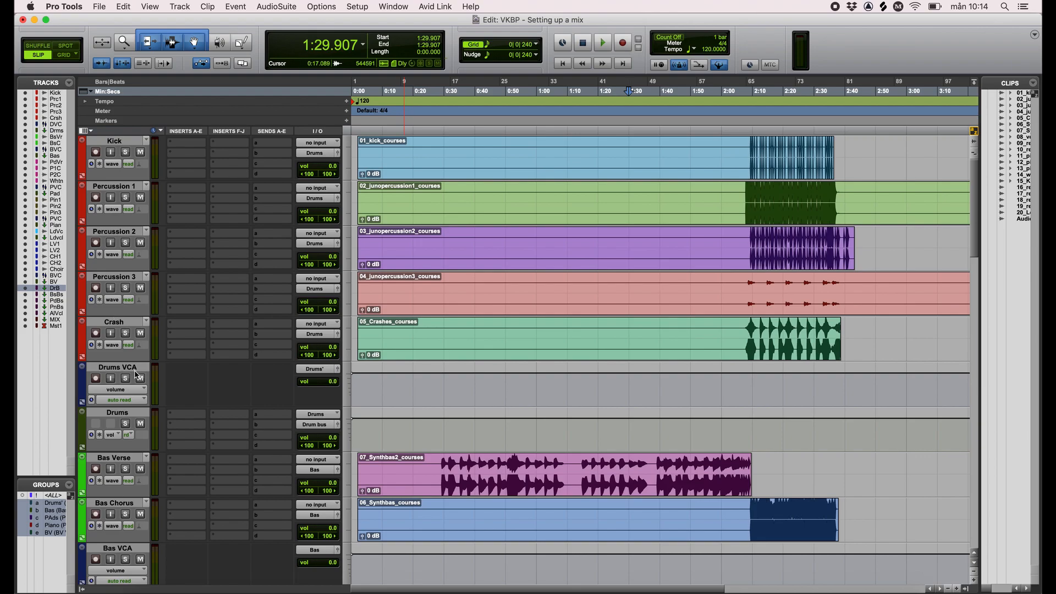
- Solo the Crash track with the playback position at 2:08.545, and select the Drums aux track
left_click(125, 333)
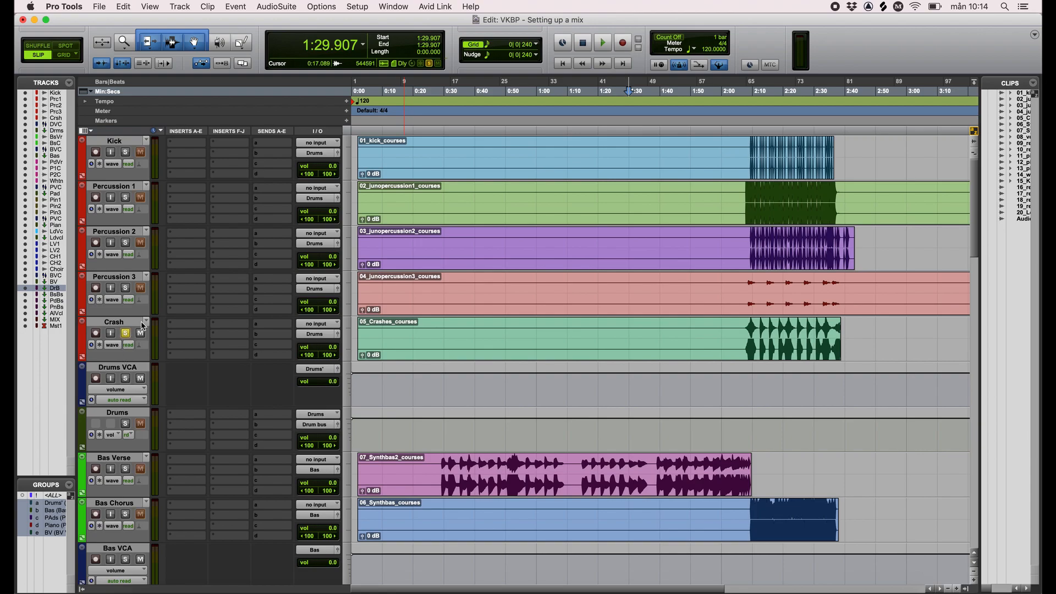
left_click(748, 328)
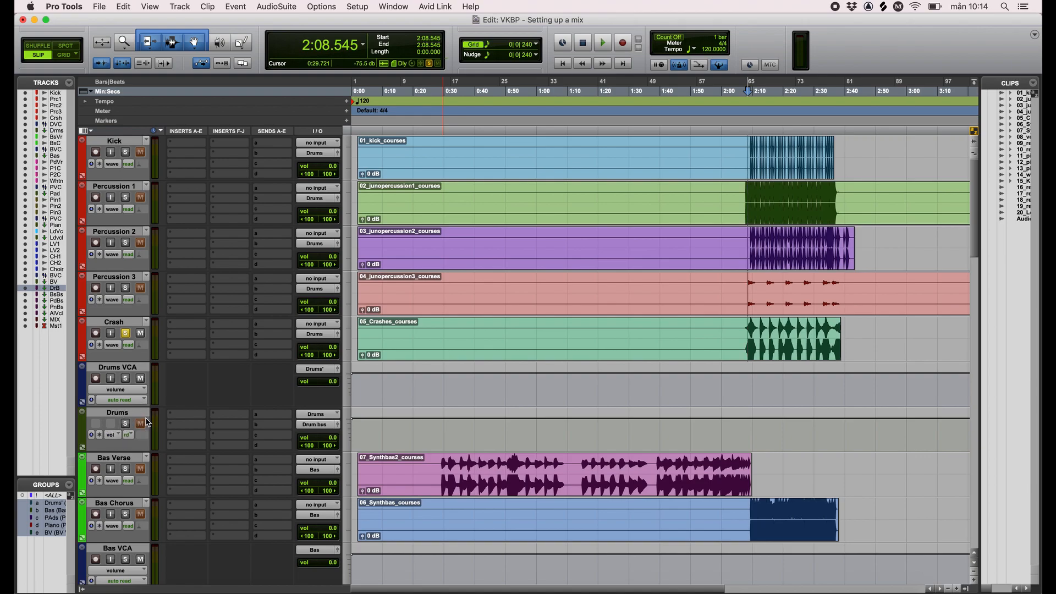
double_click(125, 413)
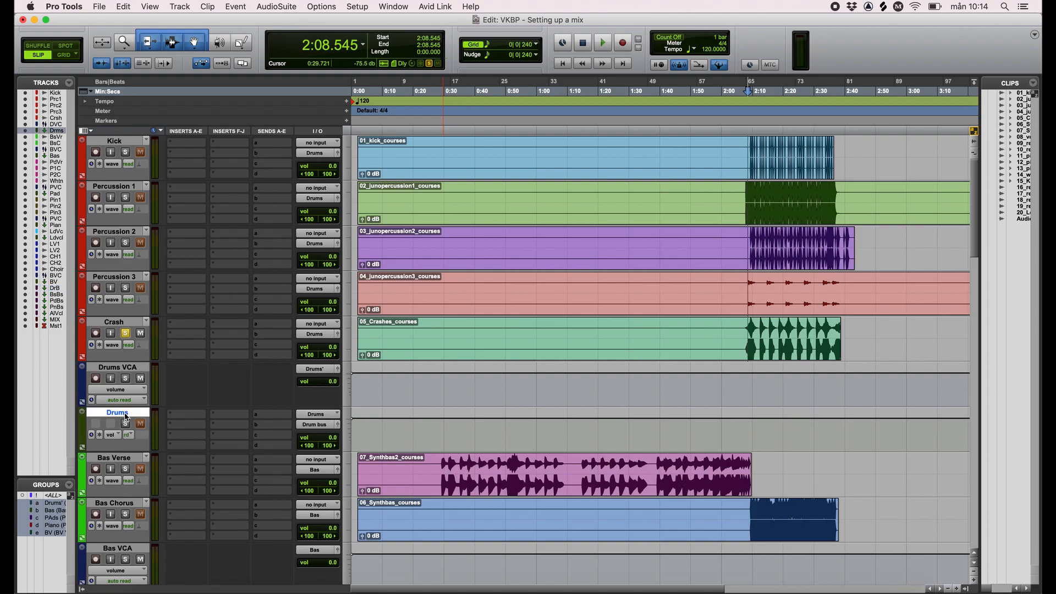
- Show only the aux tracks of the session
left_click(69, 83)
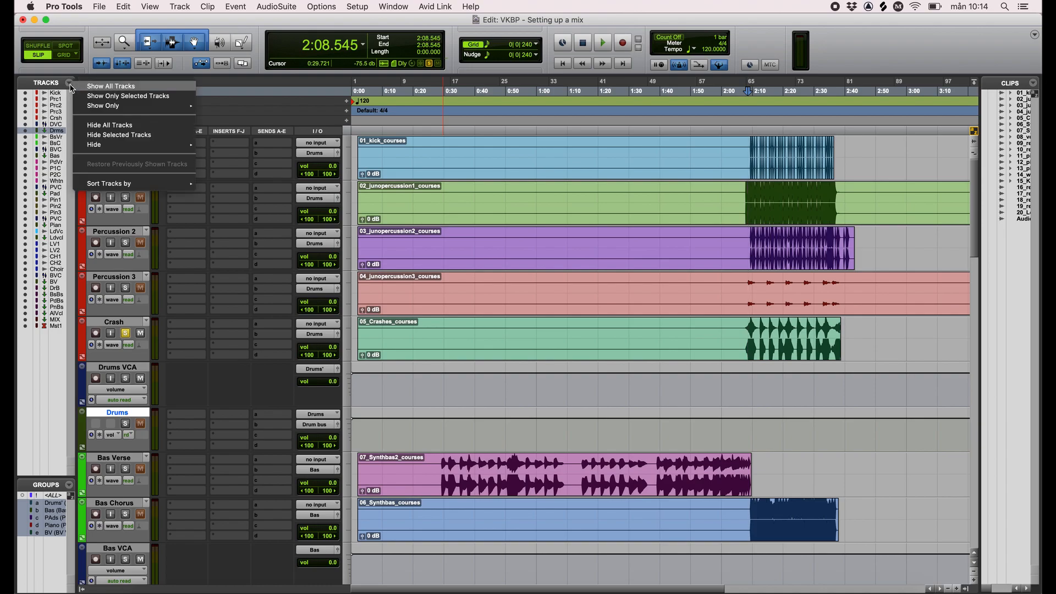
mouse_move(165, 105)
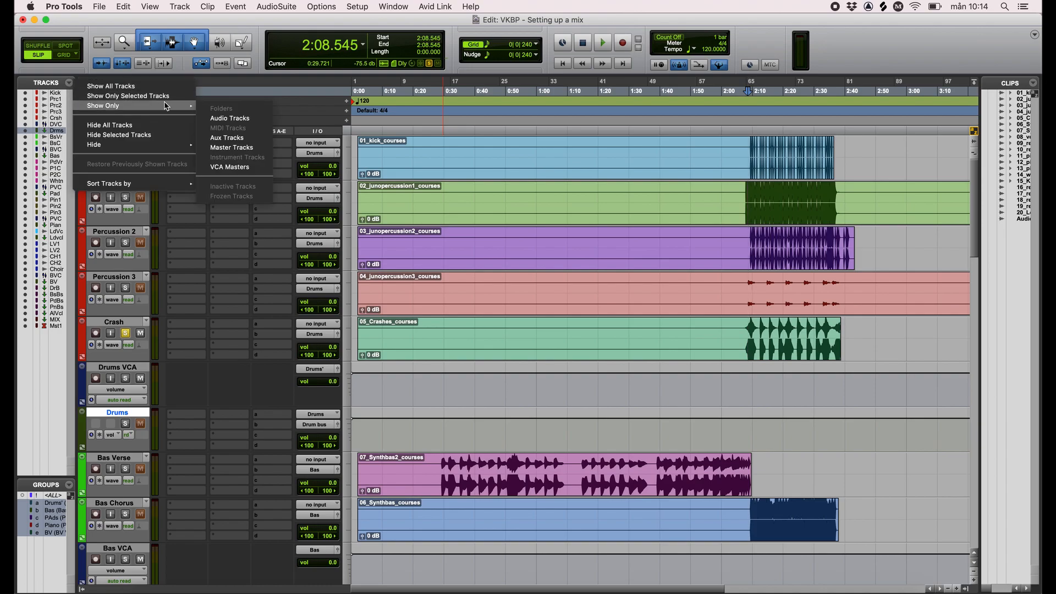
left_click(228, 138)
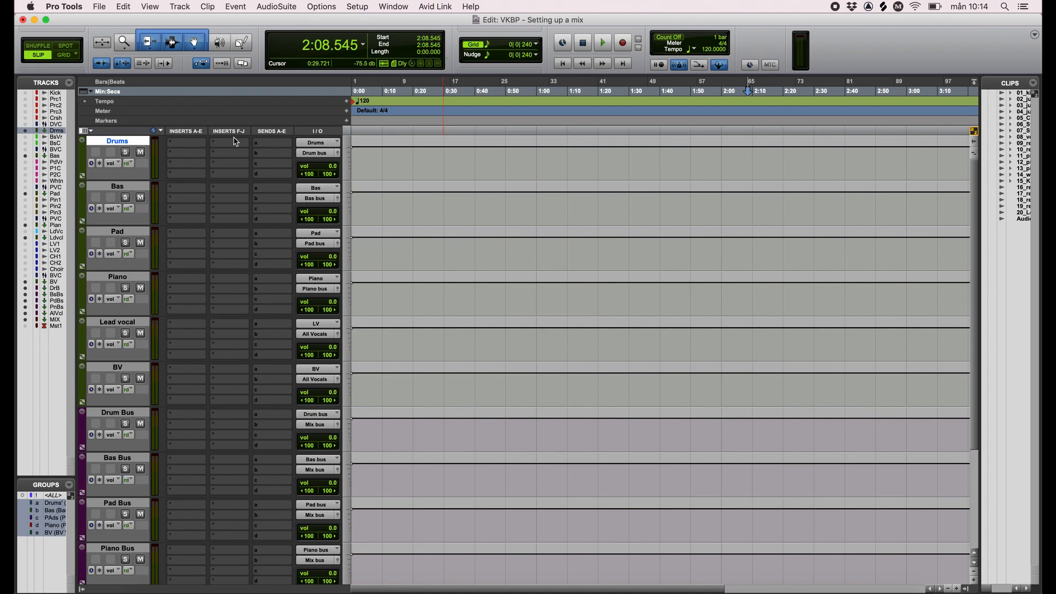
- Put all the aux tracks from Drums to MIX BUS into Solo Safe mode
left_click(126, 153, "super")
left_click(125, 288, "super")
left_click(125, 379, "super")
scroll(126, 422, "down", 5)
left_click(126, 318, "super")
left_click(125, 363, "super")
left_click(125, 453, "super")
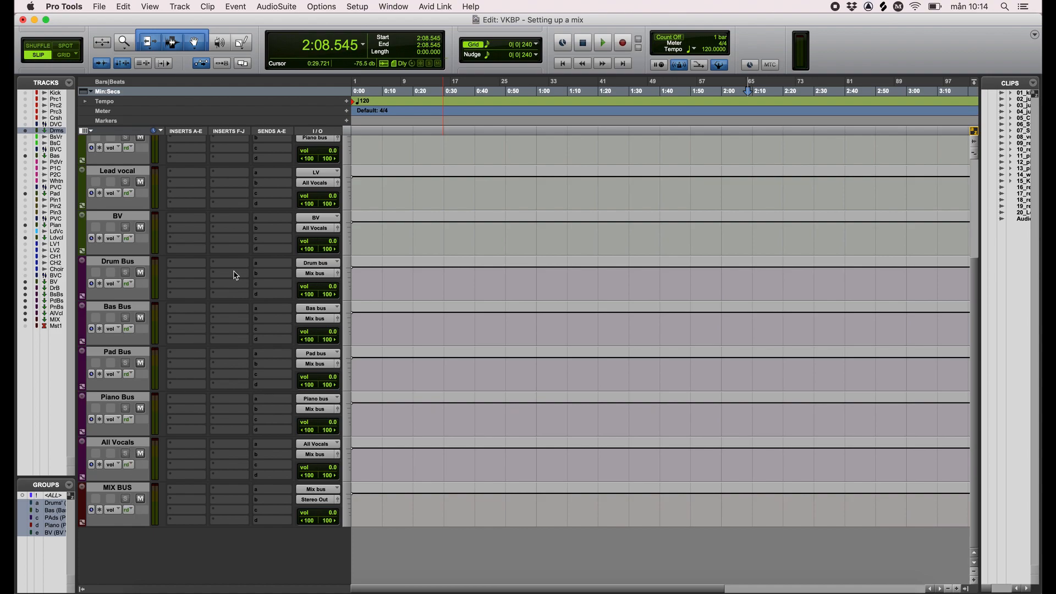
- Show all tracks of the session again
scroll(235, 275, "up", 5)
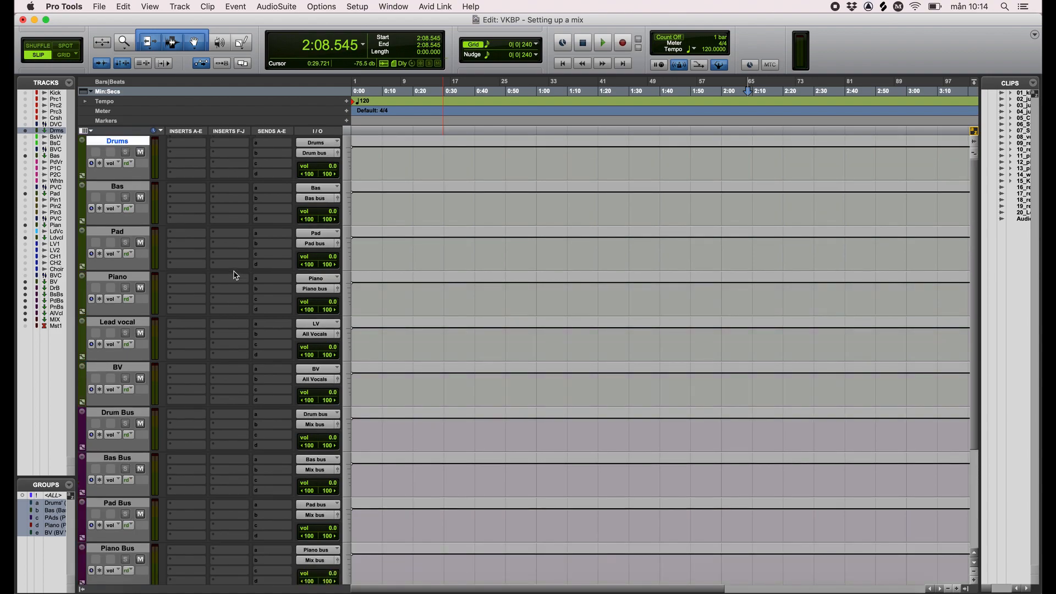
left_click(70, 83)
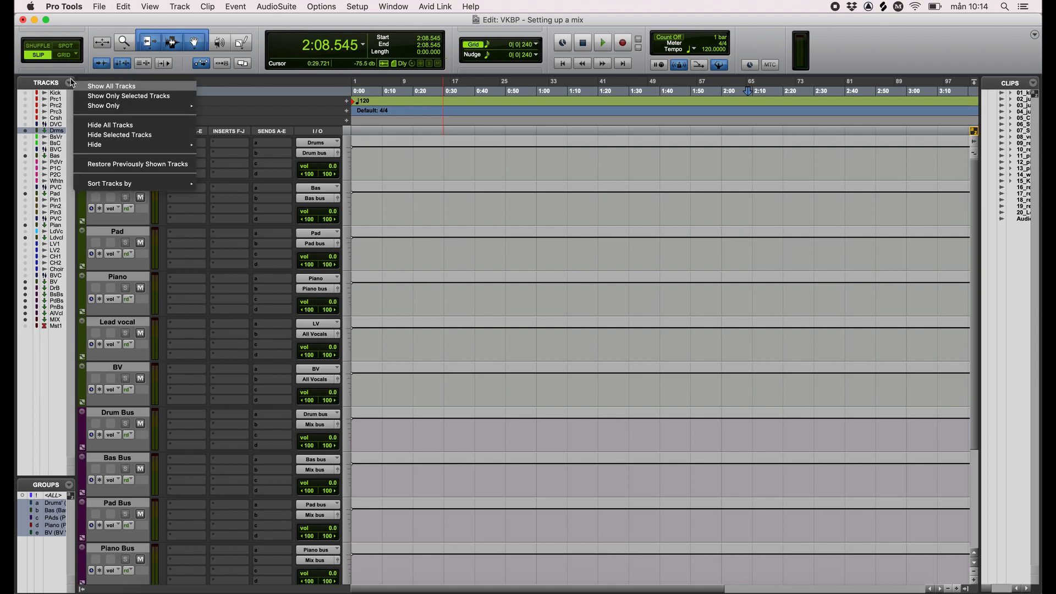
left_click(133, 86)
- Create eight new stereo Aux Input tracks
scroll(561, 400, "down", 20)
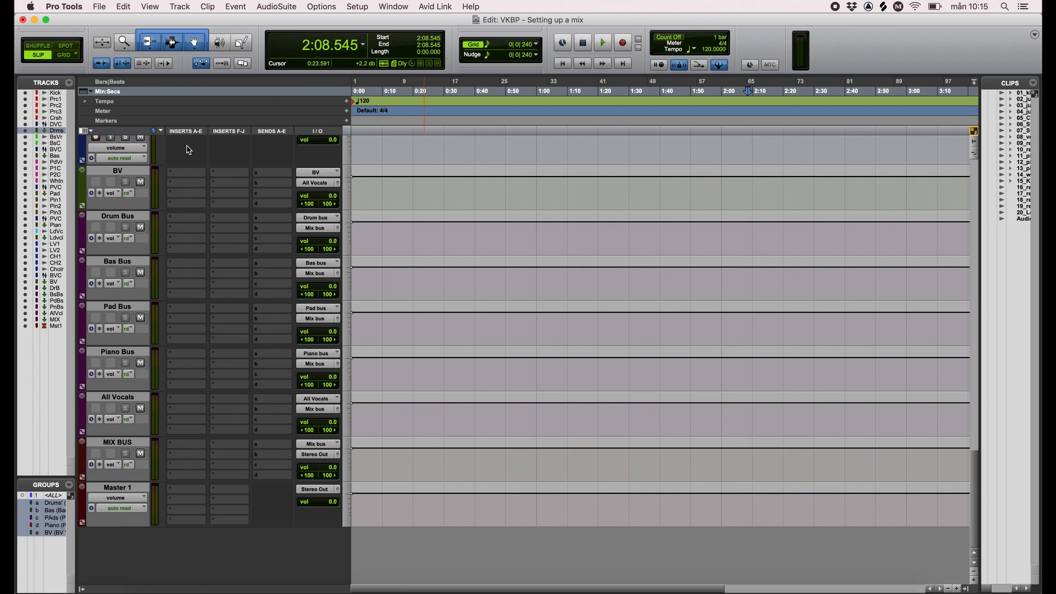
left_click(181, 7)
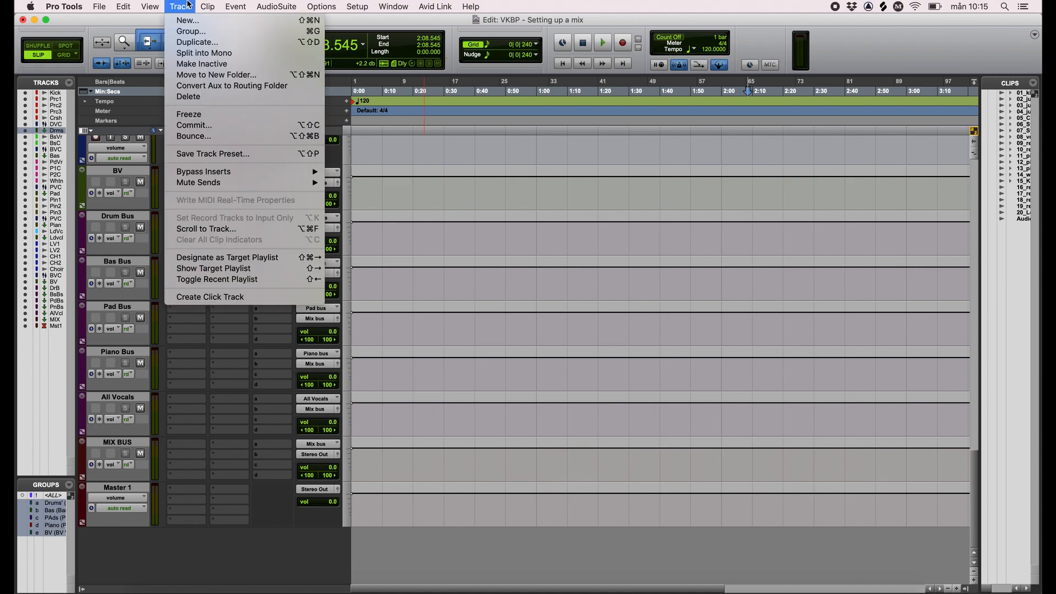
left_click(193, 21)
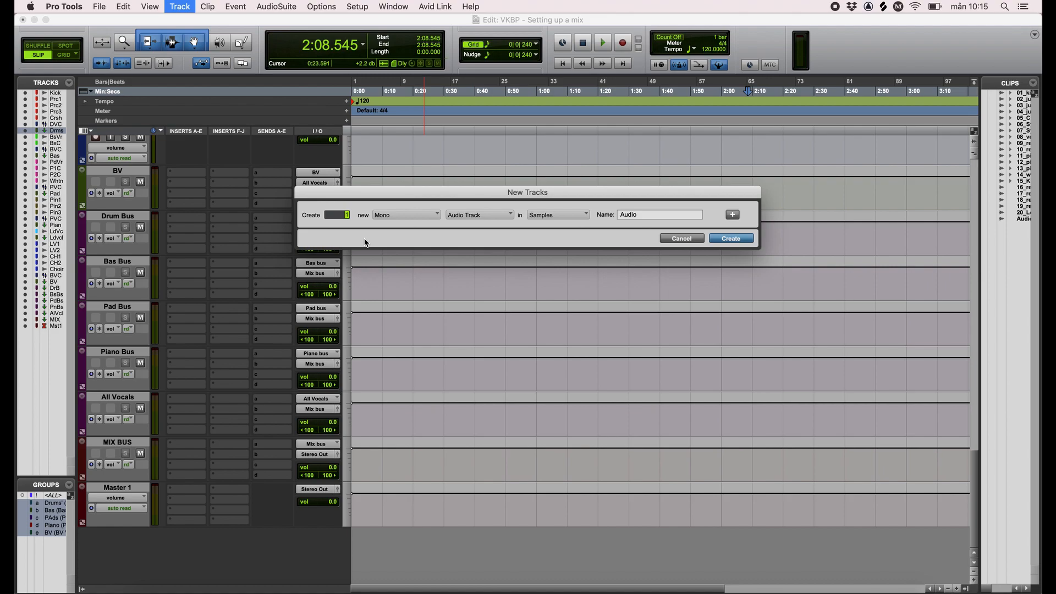
left_click(407, 215)
left_click(405, 225)
left_click(483, 215)
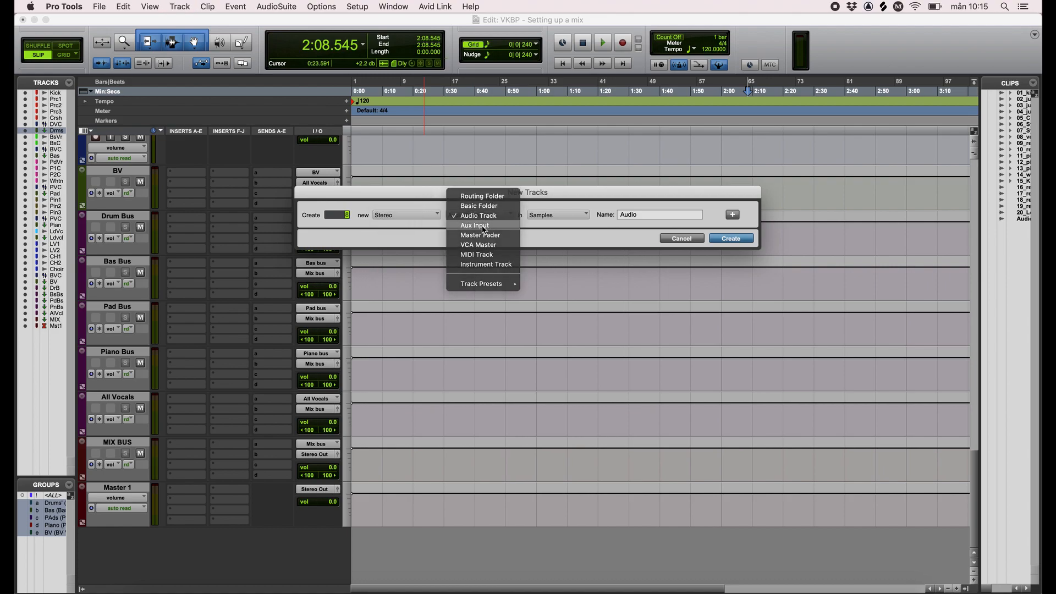
left_click(476, 225)
left_click(736, 238)
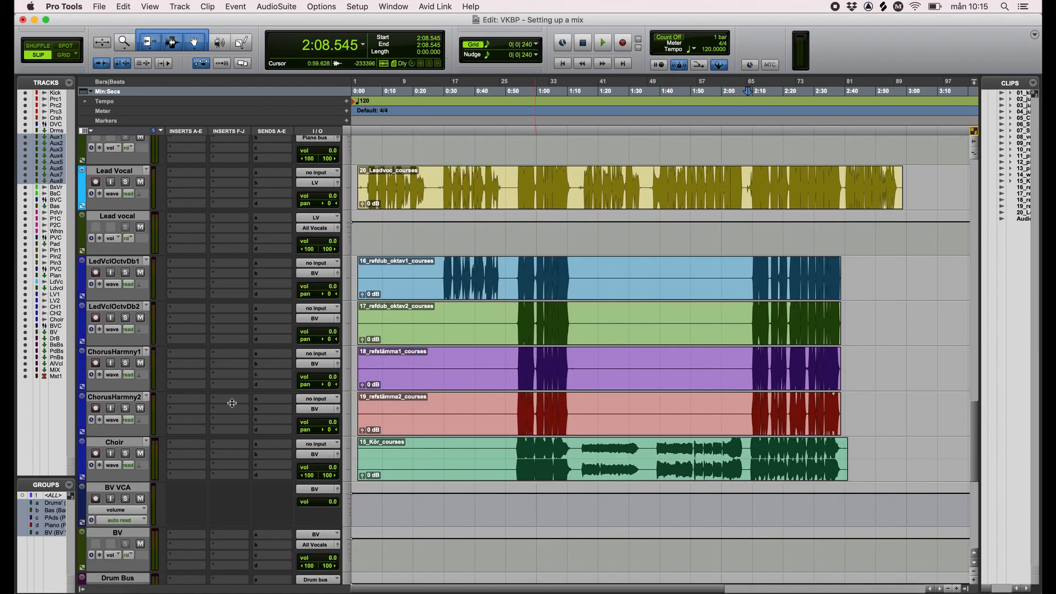
- Move the tracks Aux 1 to Aux 8 between the BV aux track and Drum Bus
left_click_drag(54, 138, 53, 350)
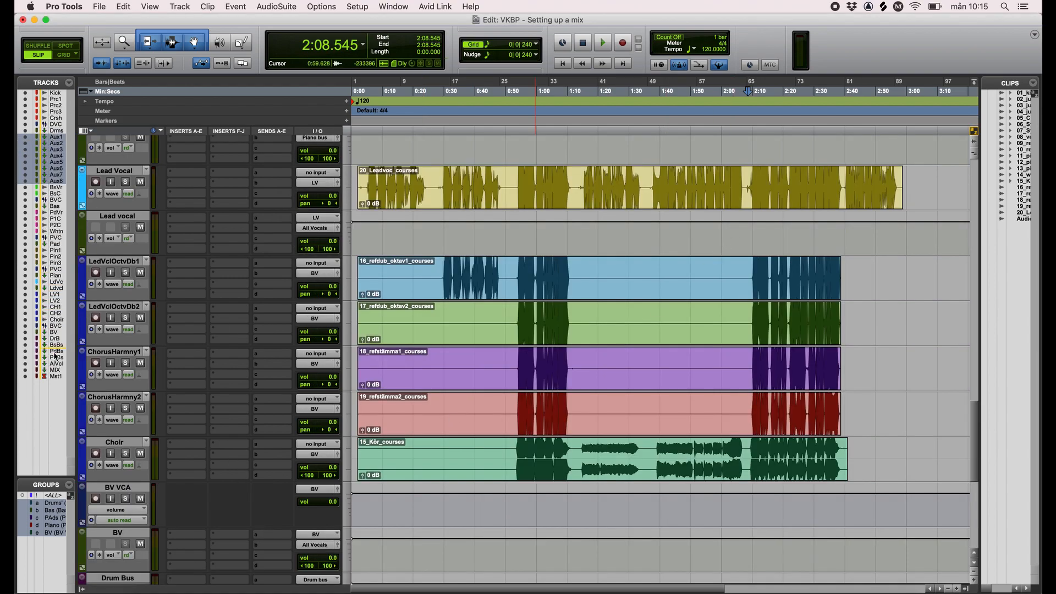
left_click_drag(57, 342, 66, 333)
scroll(312, 409, "down", 5)
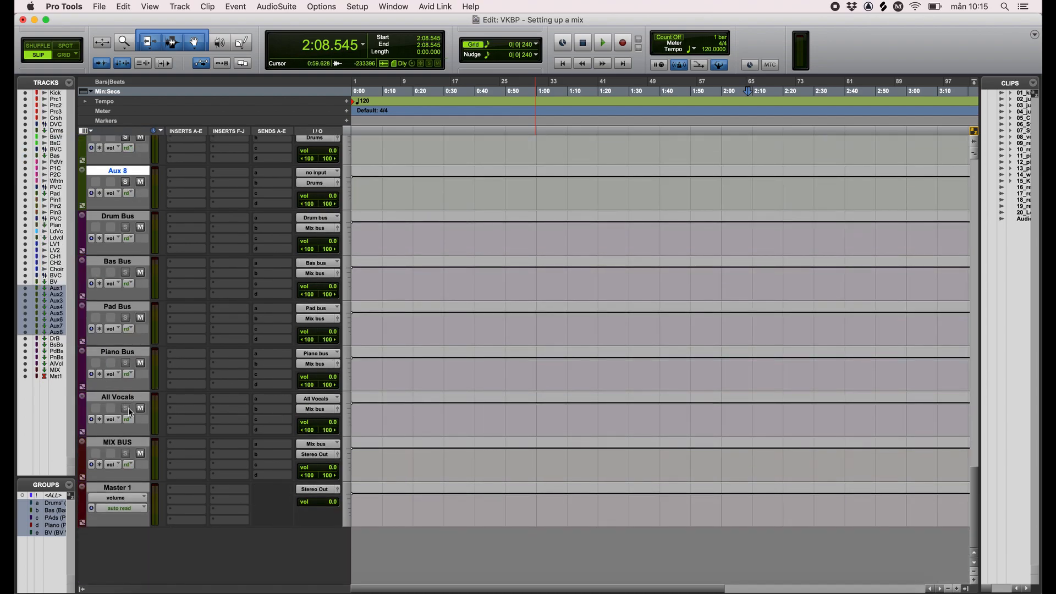
- Rename the Aux 1 track as Hall Reverb
scroll(194, 484, "up", 5)
scroll(194, 484, "up", 5)
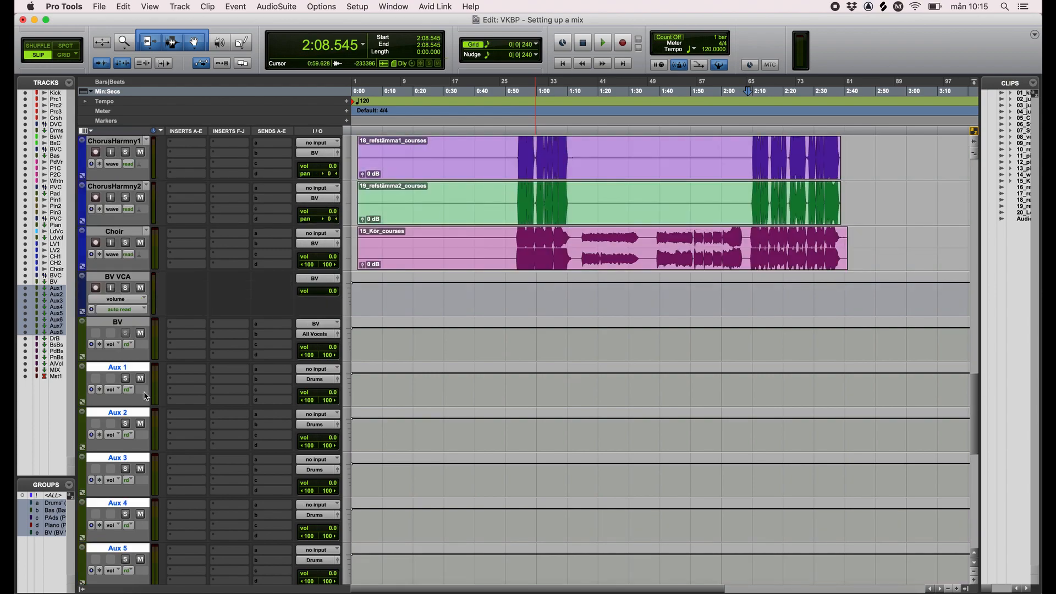
double_click(119, 369)
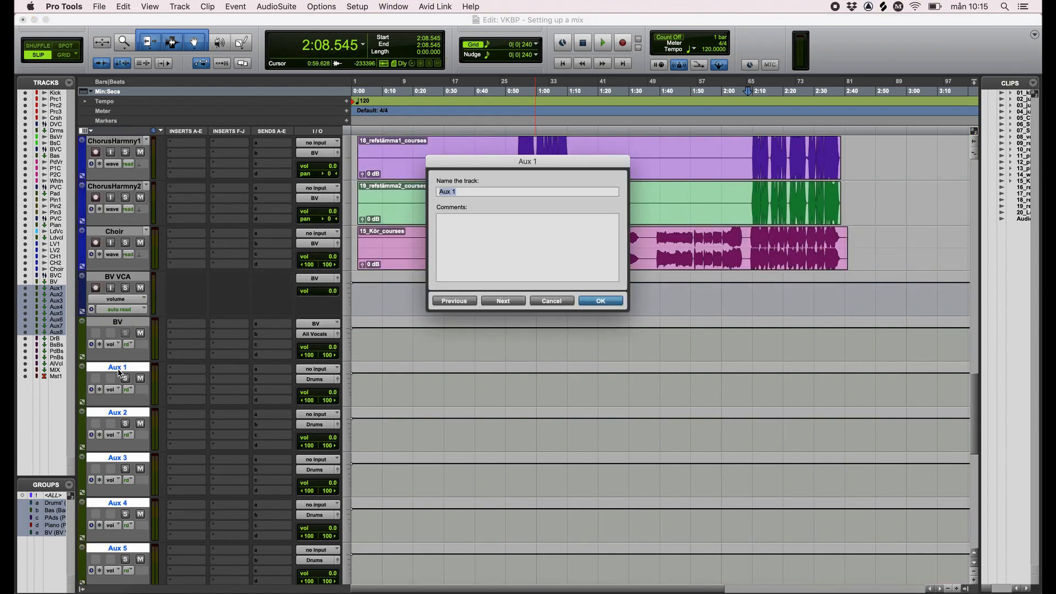
type("Hall REve")
key("BackSpace")
key("BackSpace")
key("BackSpace")
type("eve")
left_click(511, 301)
- Rename Aux 2 as Plate Reverb and Aux 3 as Room Reverb
type("Plate REverb")
left_click(465, 192)
key("BackSpace")
type("e")
left_click(503, 301)
type("Room REv")
left_click(495, 301)
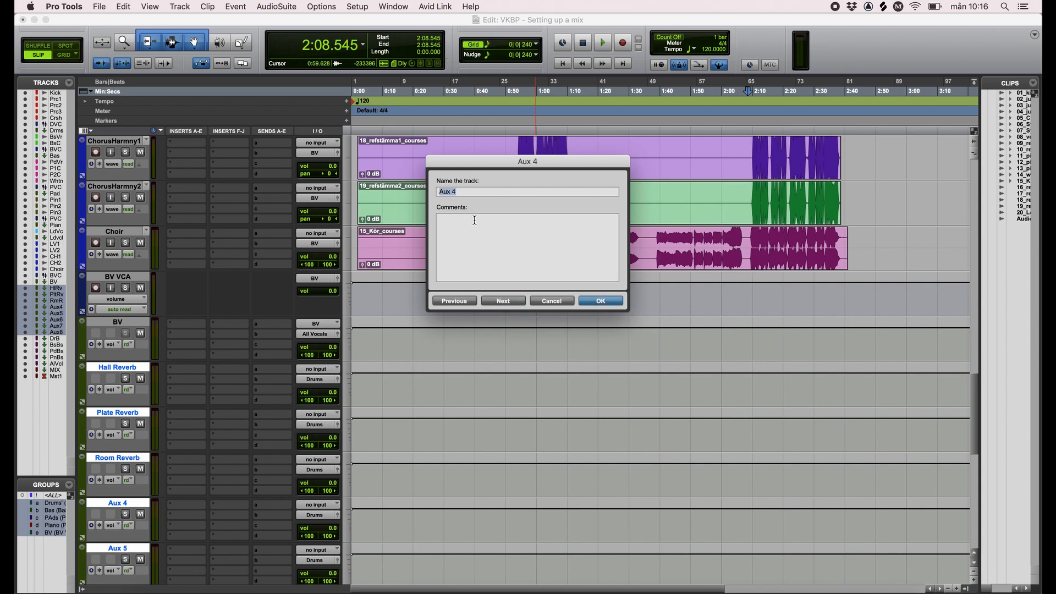
- Rename the tracks Aux 4 to Aux 8 as Slap Delay, Echo, Chorus, Distortion and Prl Compression
type("Slap Delay")
left_click(503, 301)
type("Echo")
left_click(503, 301)
type("'Chorus")
left_click(503, 300)
type("Distortion")
left_click(503, 301)
type("Prl Compressio")
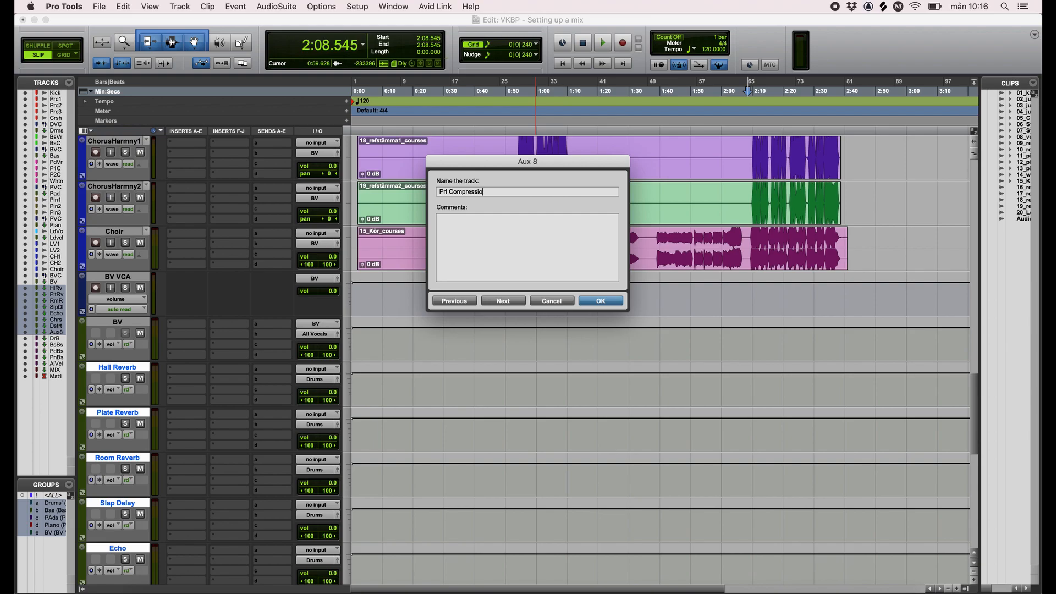
left_click(600, 301)
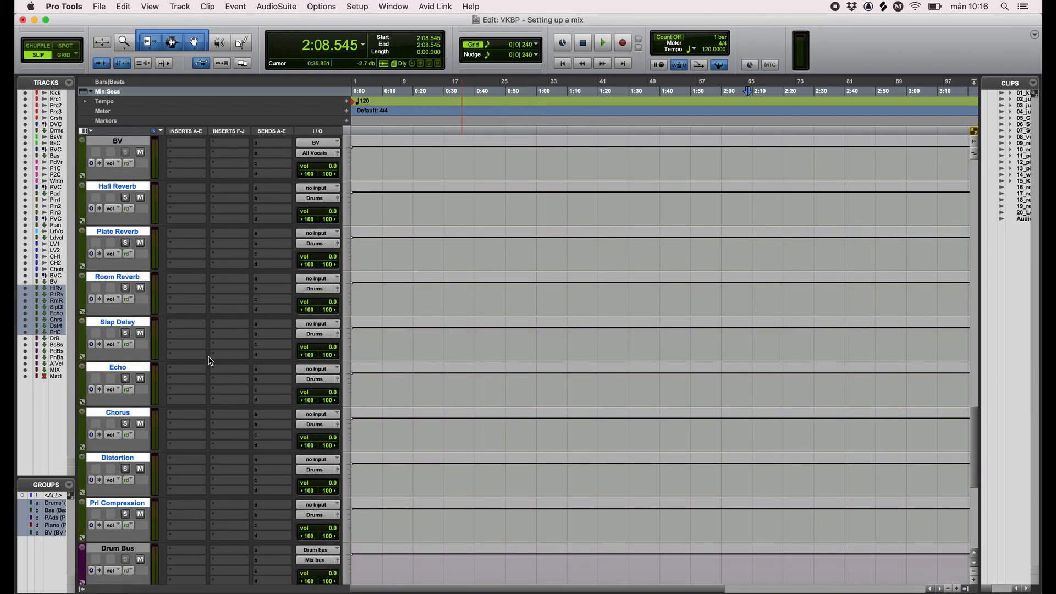
- Colour the eight effect aux tracks from Hall Reverb to Prl Compression yellow
double_click(82, 200)
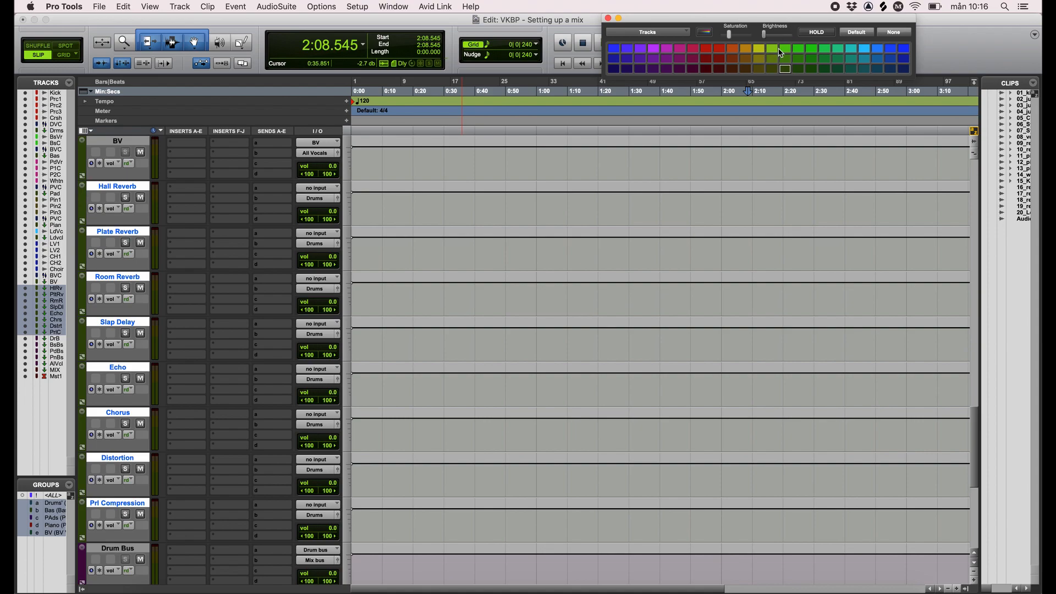
left_click(759, 49)
left_click(608, 19)
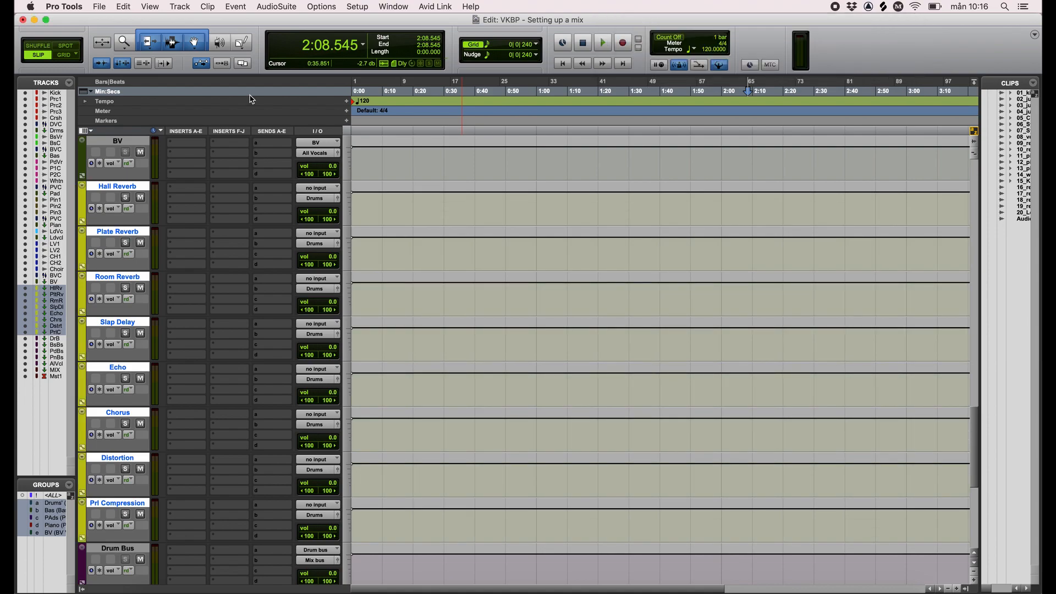
- Name the three bus paths directly after Mix bus Hall, Plate and Room in the I/O setup
left_click(321, 6)
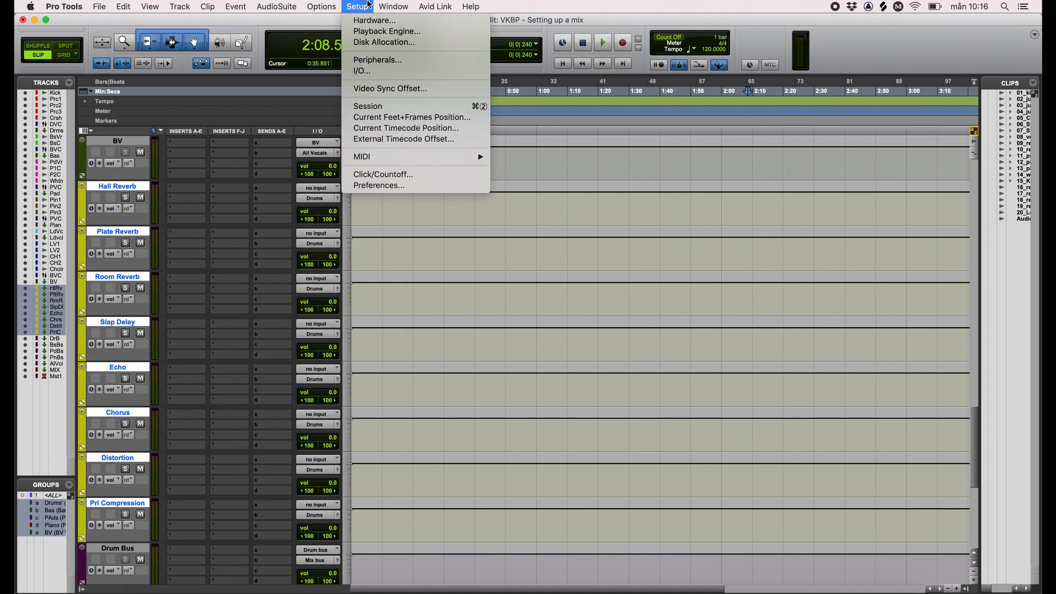
left_click(361, 71)
scroll(432, 219, "down", 5)
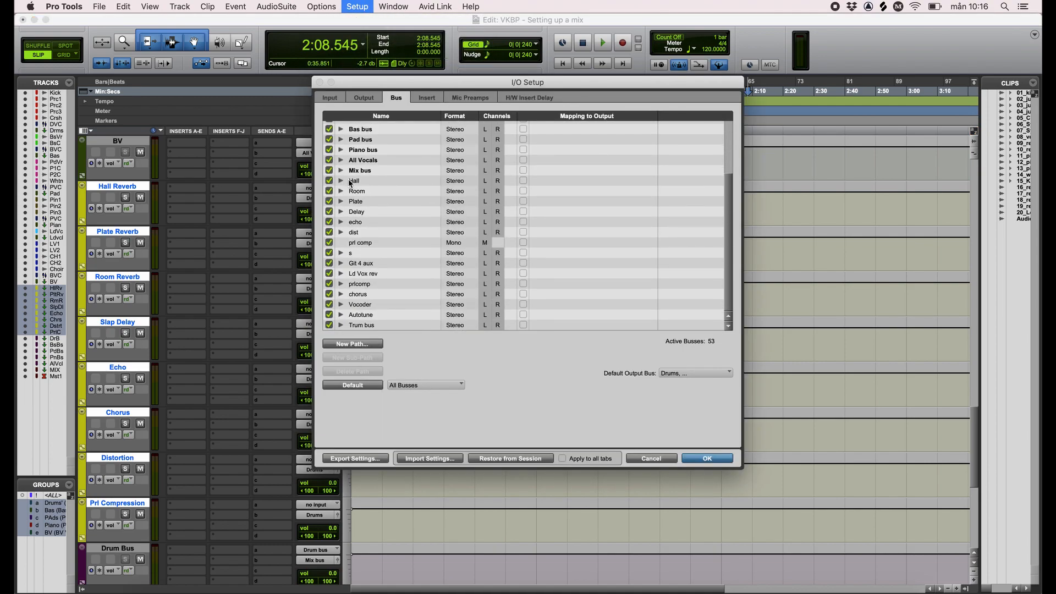
double_click(355, 181)
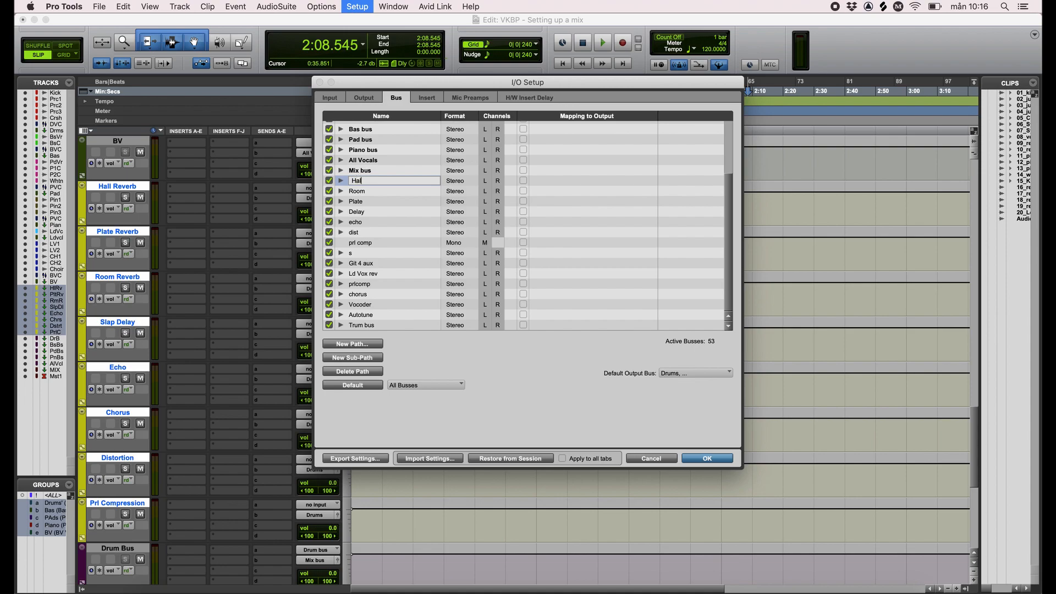
key("Tab")
type("Plate")
key("Tab")
type("Room")
key("Tab")
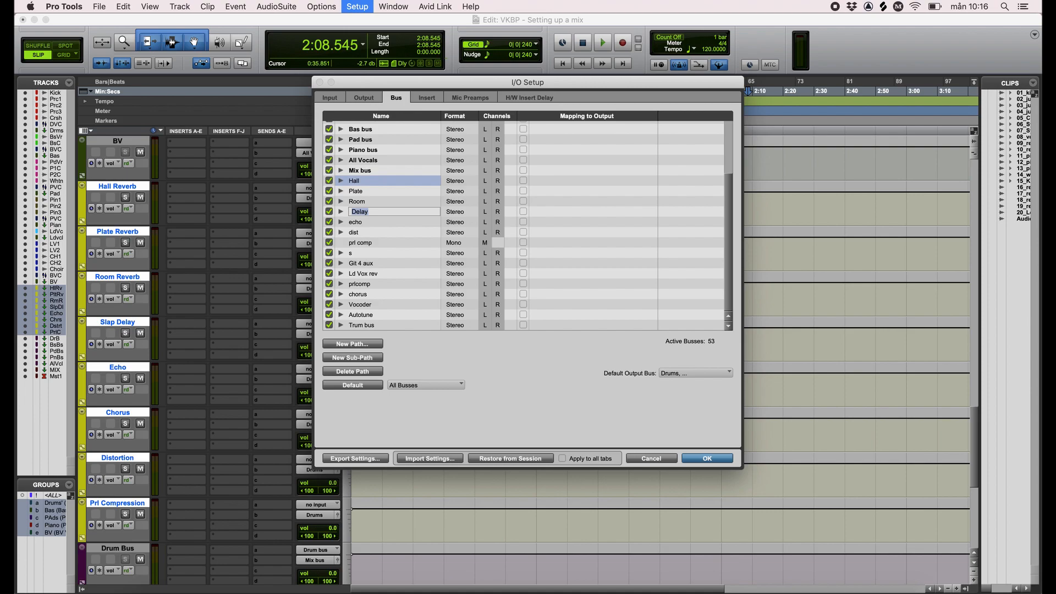
- Rename the Delay and echo bus paths as Slap and Echo
type("Slap")
key("Tab")
type("C")
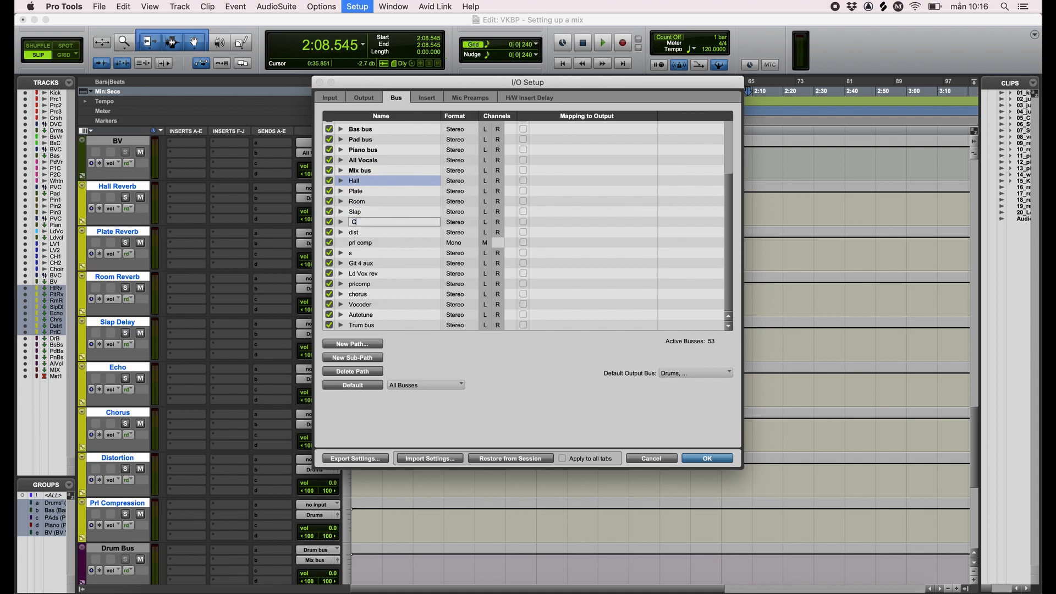
type("Echo")
key("Tab")
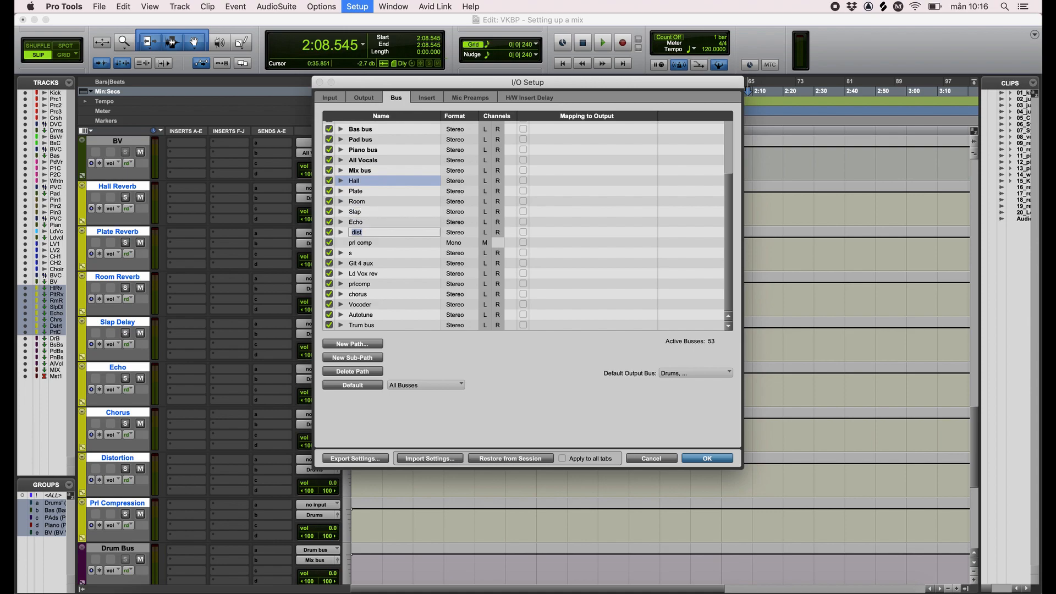
- Rename the three bus paths following Echo as Chorus, Distortion and Prl Comp
type("Chorus")
key("Tab")
type("Dist")
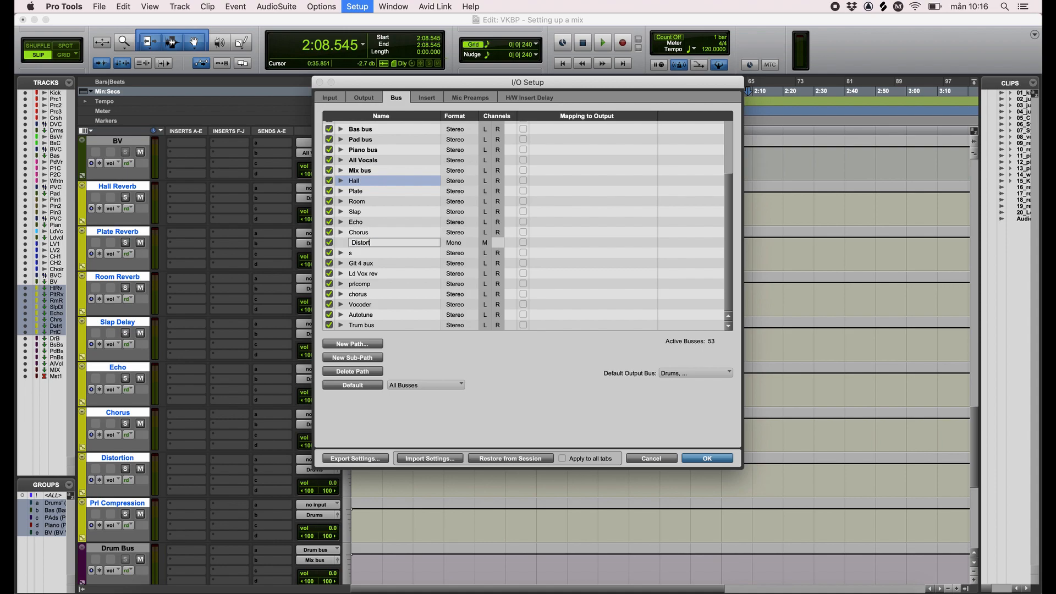
key("Tab")
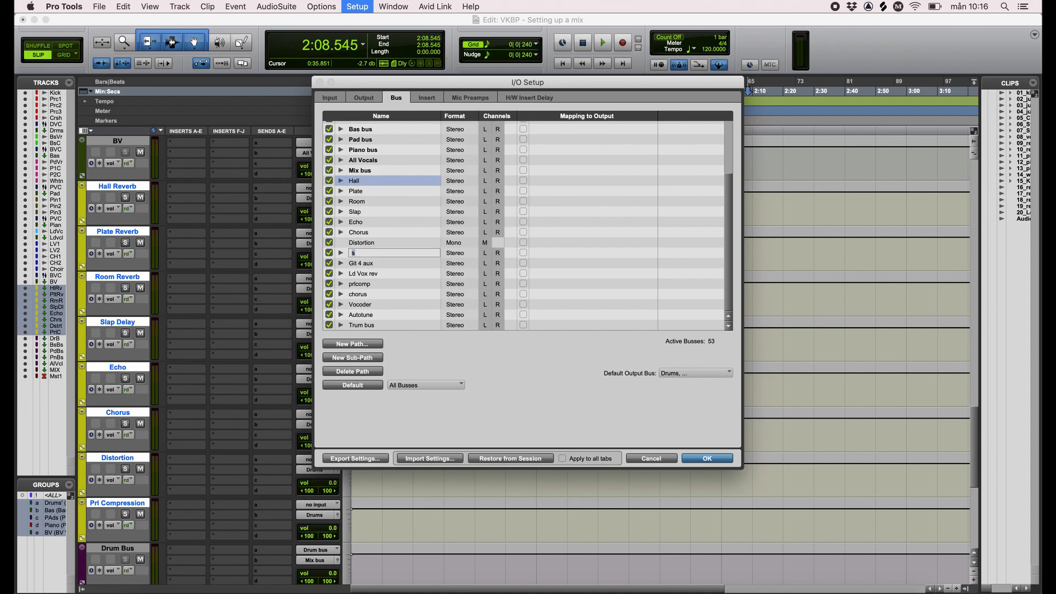
type("Prl Comp")
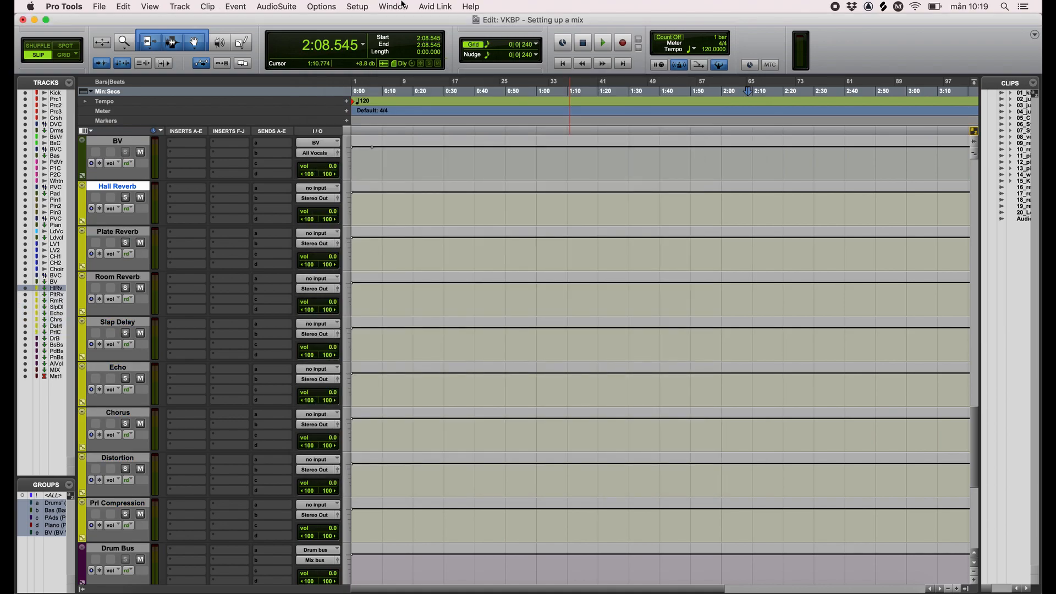
- Review the effect bus paths from Hall to Prl Compression in the I/O setup
left_click(366, 5)
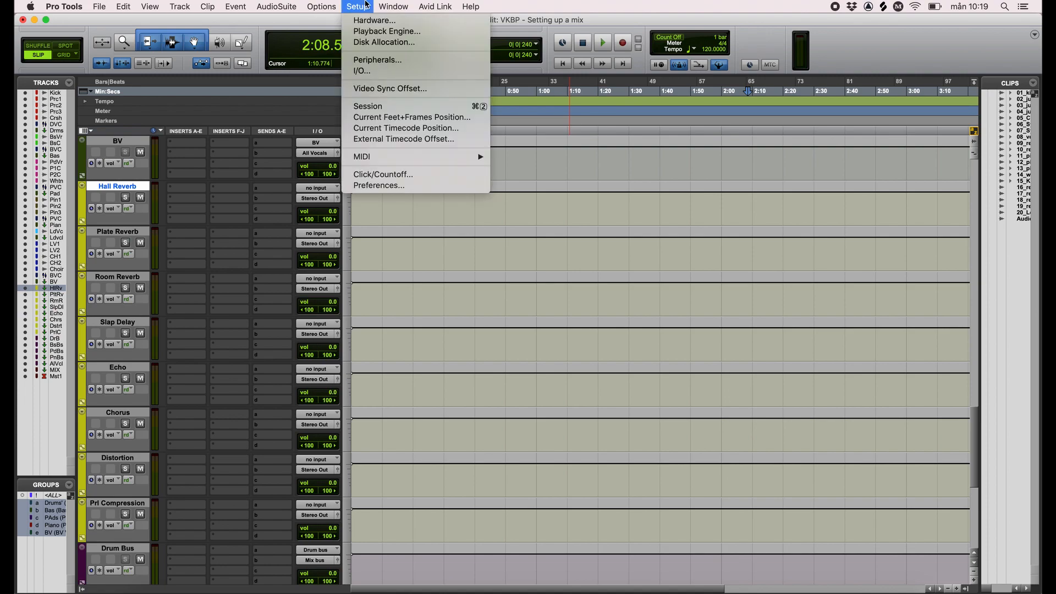
left_click(370, 71)
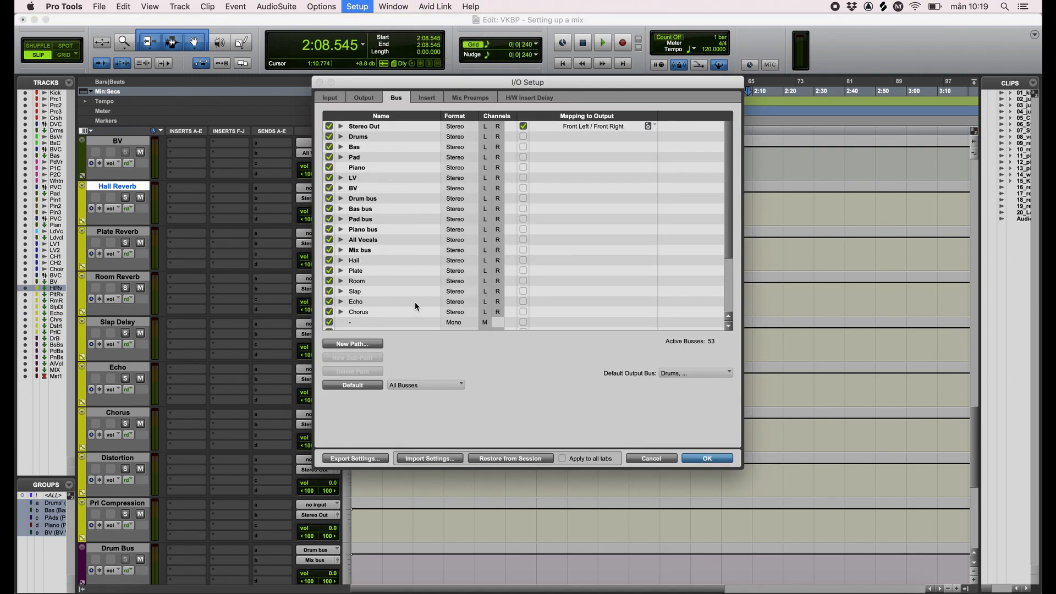
scroll(374, 301, "down", 5)
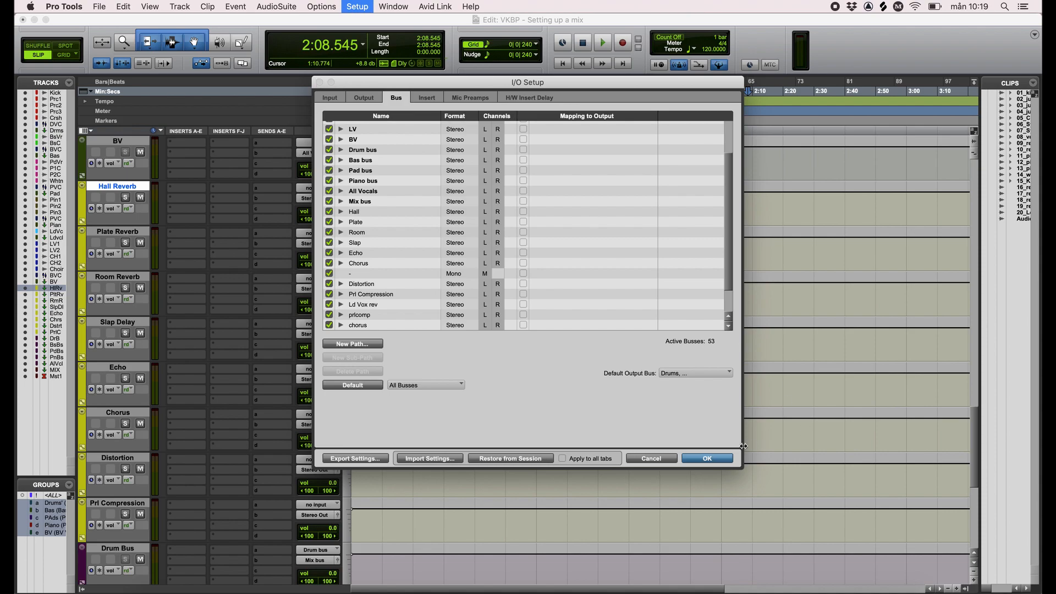
left_click(715, 458)
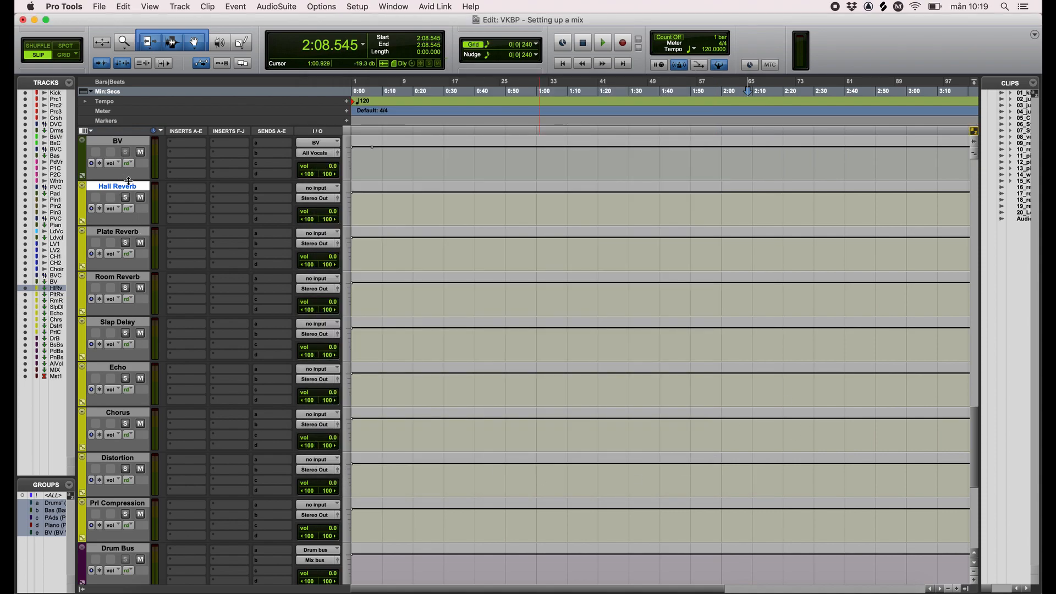
- Assign ascending stereo bus inputs, starting with Hall, to the eight effect tracks from Hall Reverb to Prl Compression
left_click(134, 506, "shift")
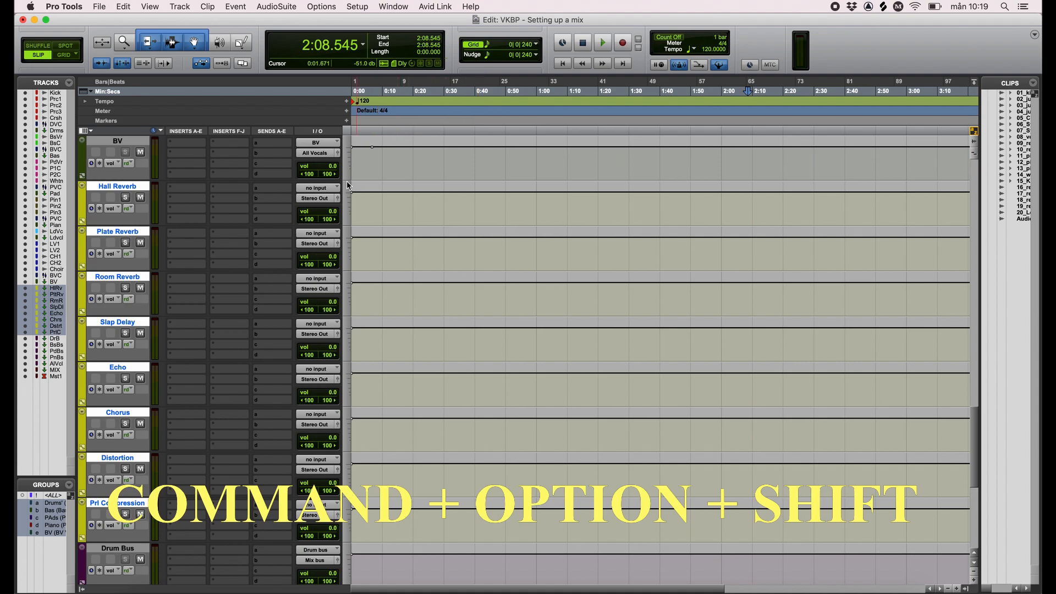
left_click(320, 188)
mouse_move(342, 198)
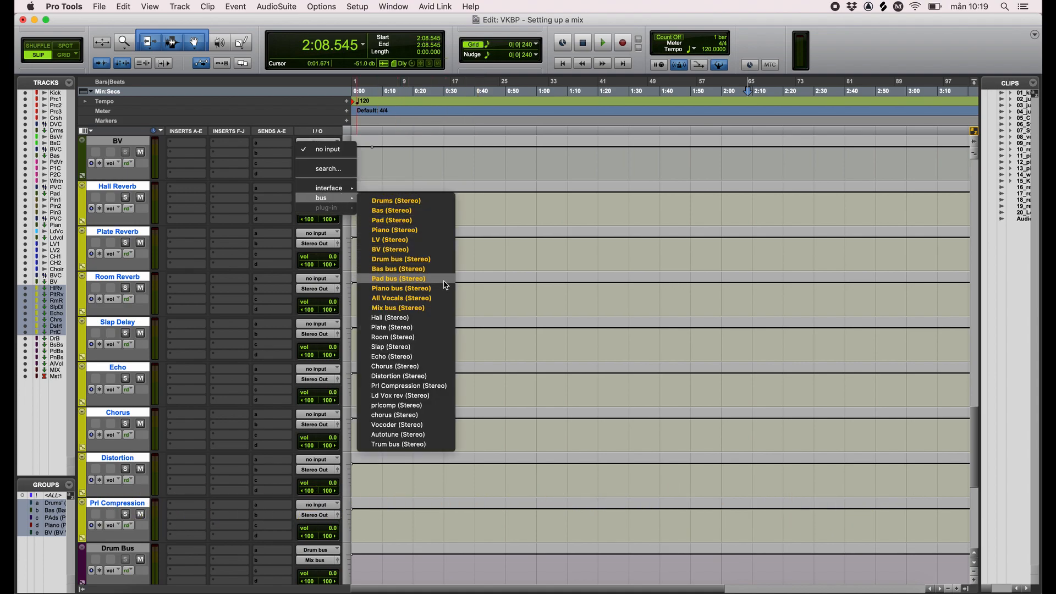
left_click(449, 318, "alt+shift+super")
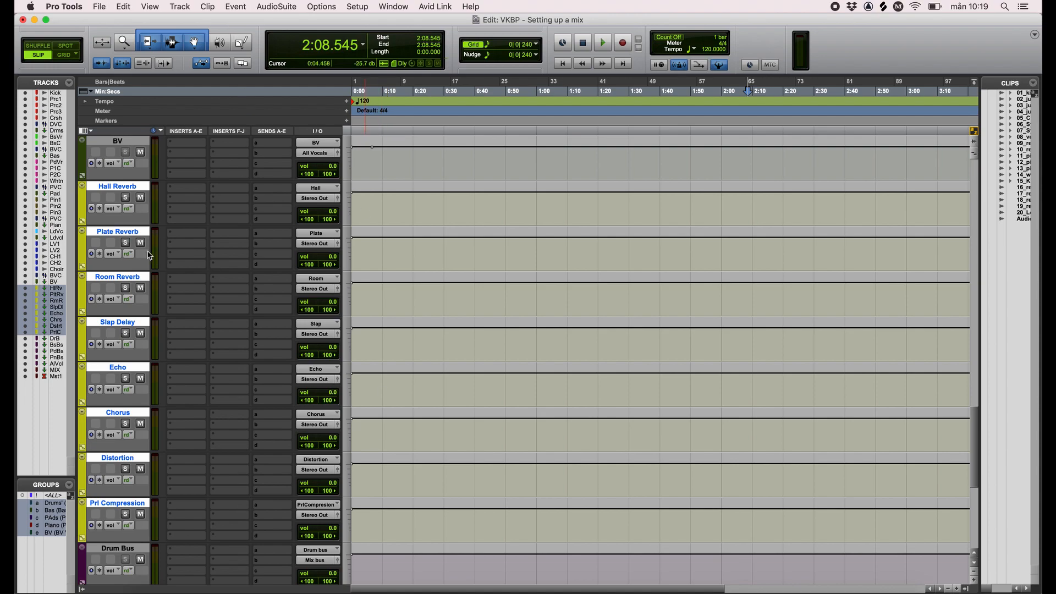
- Put the eight effect tracks from Hall Reverb to Prl Compression into Solo Safe mode
left_click(126, 198, "super")
left_click(126, 243, "super")
left_click(125, 288, "super")
left_click(126, 333, "super")
left_click(125, 378, "super")
left_click(125, 424, "super")
left_click(125, 468, "super")
left_click(125, 514, "super")
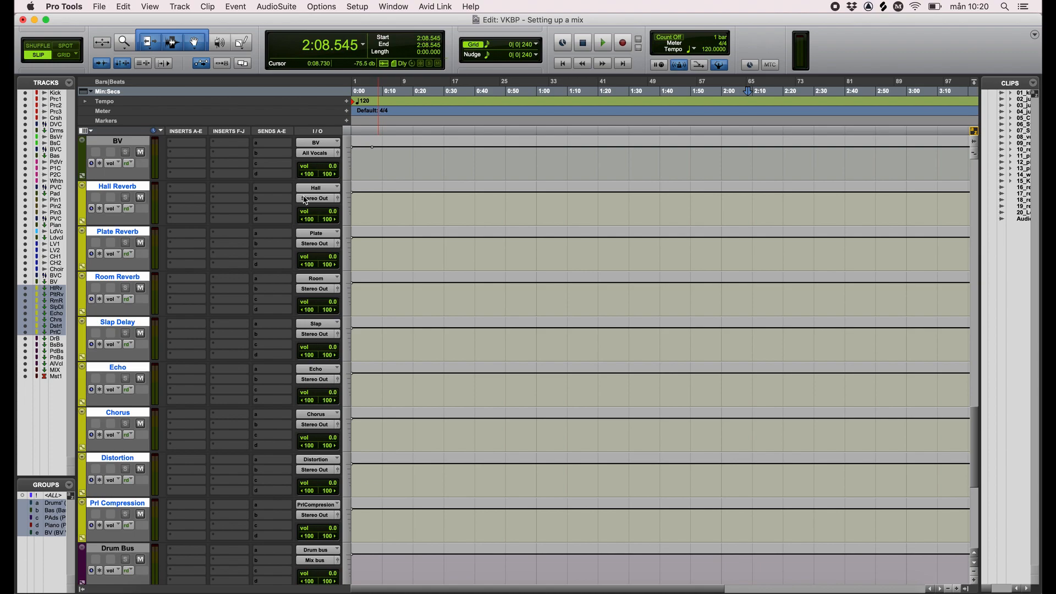
- Route the outputs of all eight selected effect tracks to the Ld Vox rev bus
left_click(322, 203)
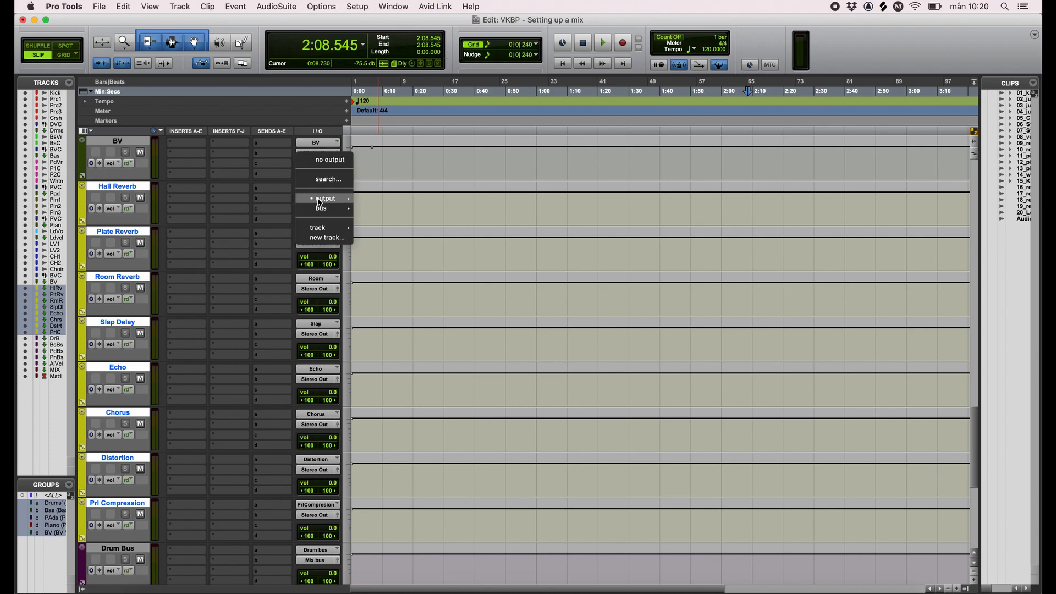
mouse_move(329, 208)
scroll(442, 429, "down", 5)
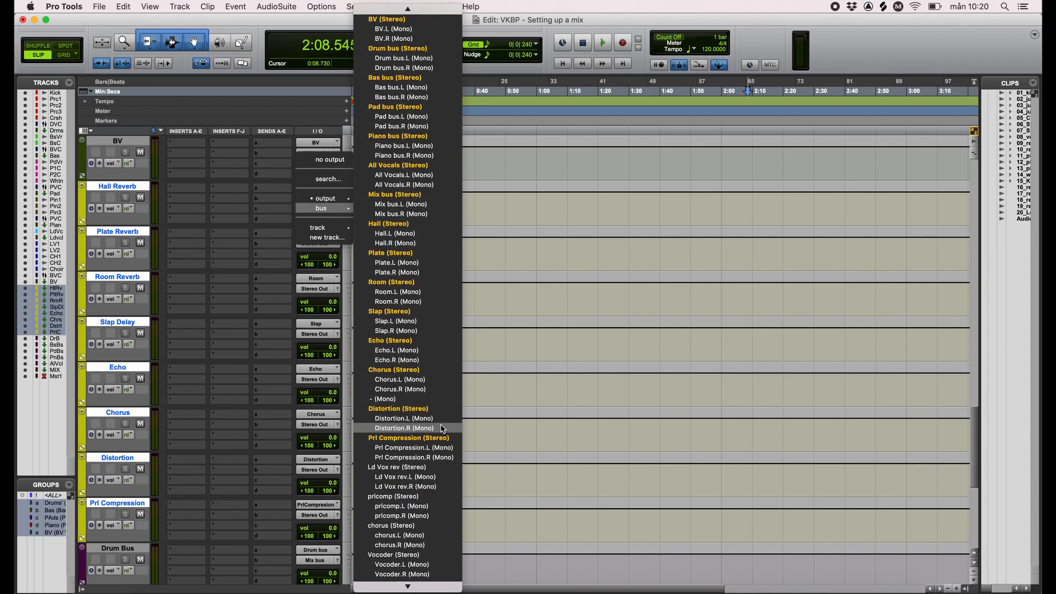
left_click(404, 419, "alt+shift")
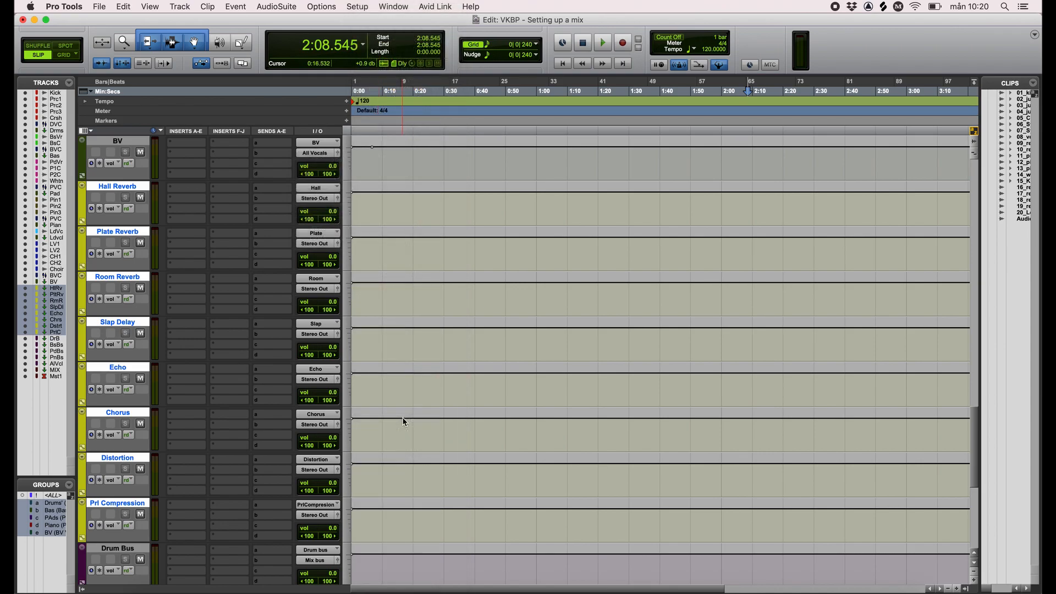
- Rename the Ld Vox rev bus path as FX MASTER in the I/O setup
left_click(322, 7)
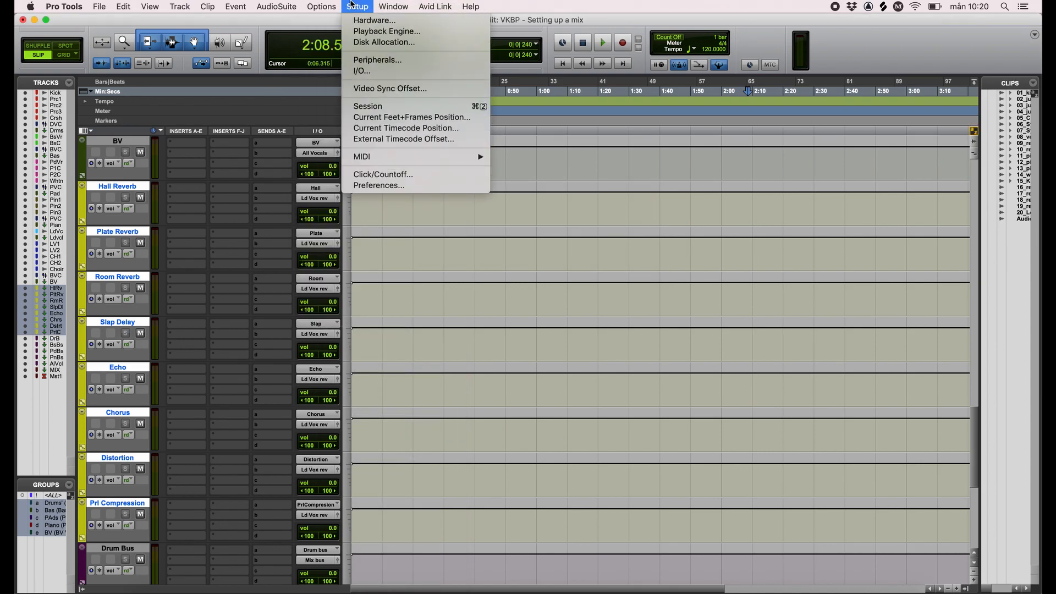
left_click(363, 73)
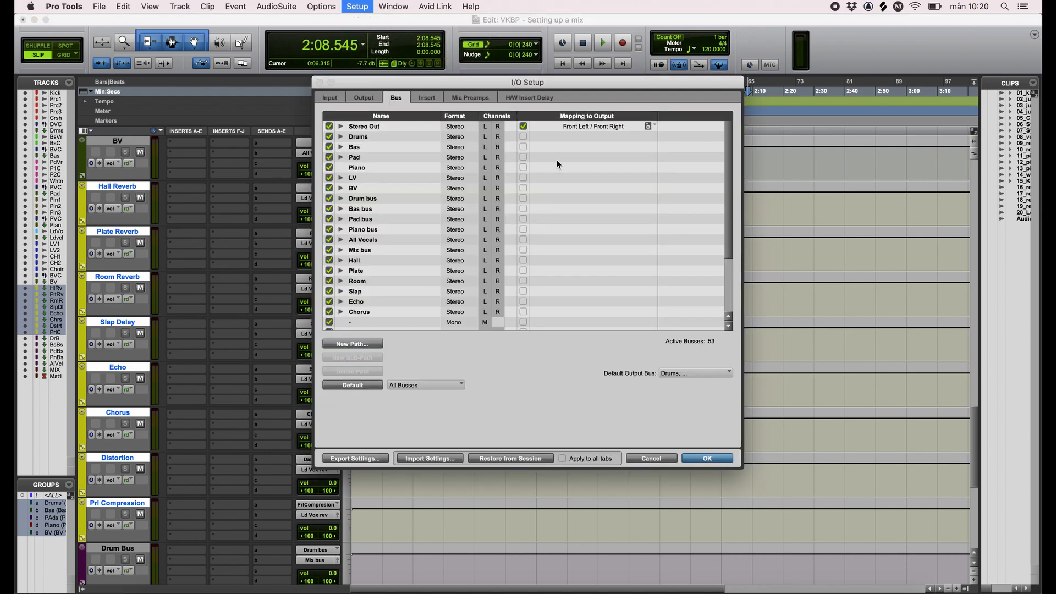
scroll(389, 266, "down", 4)
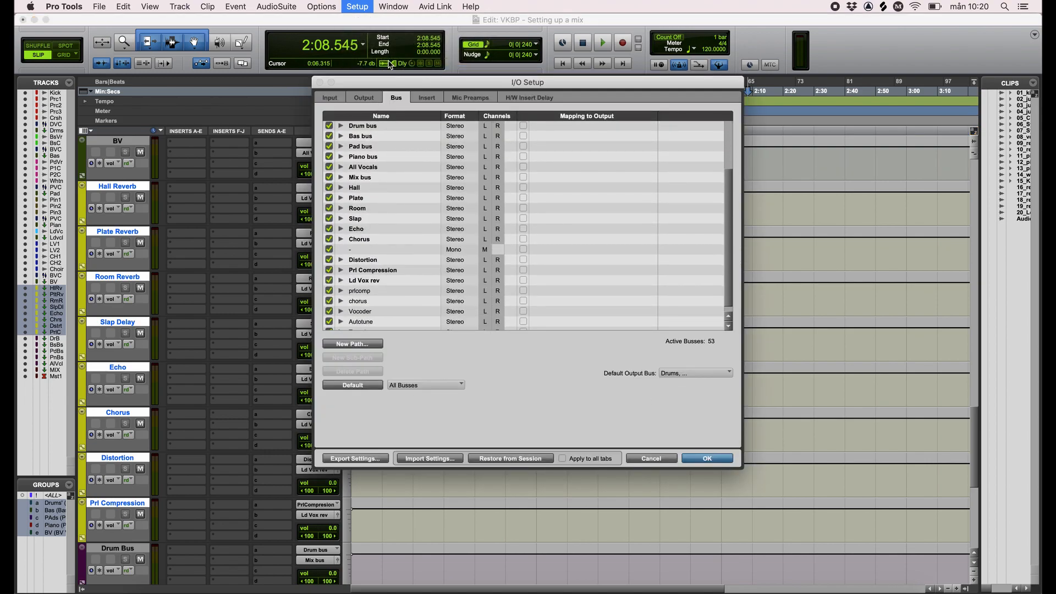
left_click_drag(387, 82, 512, 87)
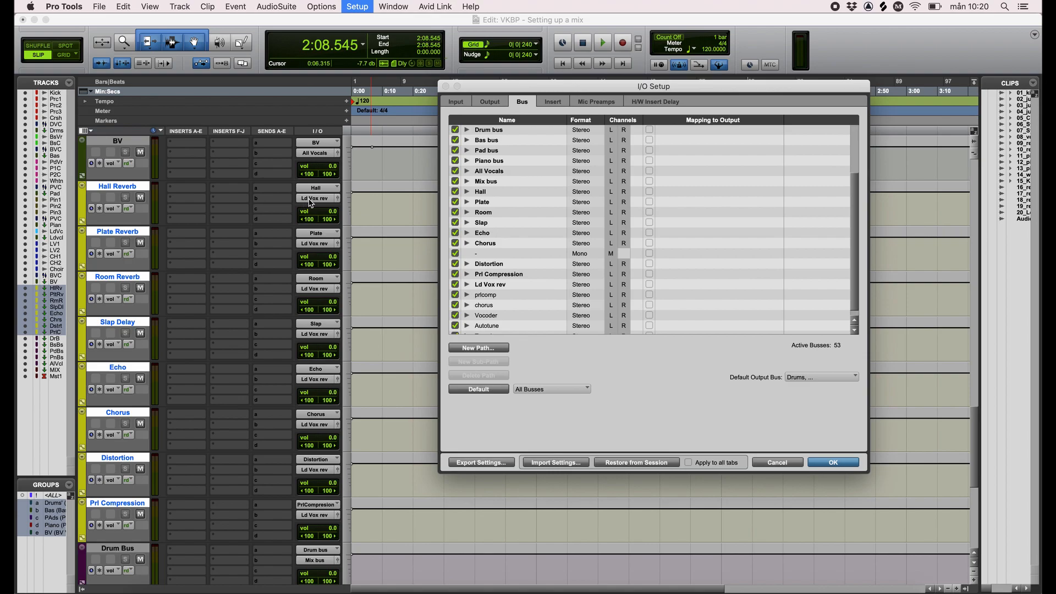
scroll(463, 248, "down", 1)
double_click(504, 276)
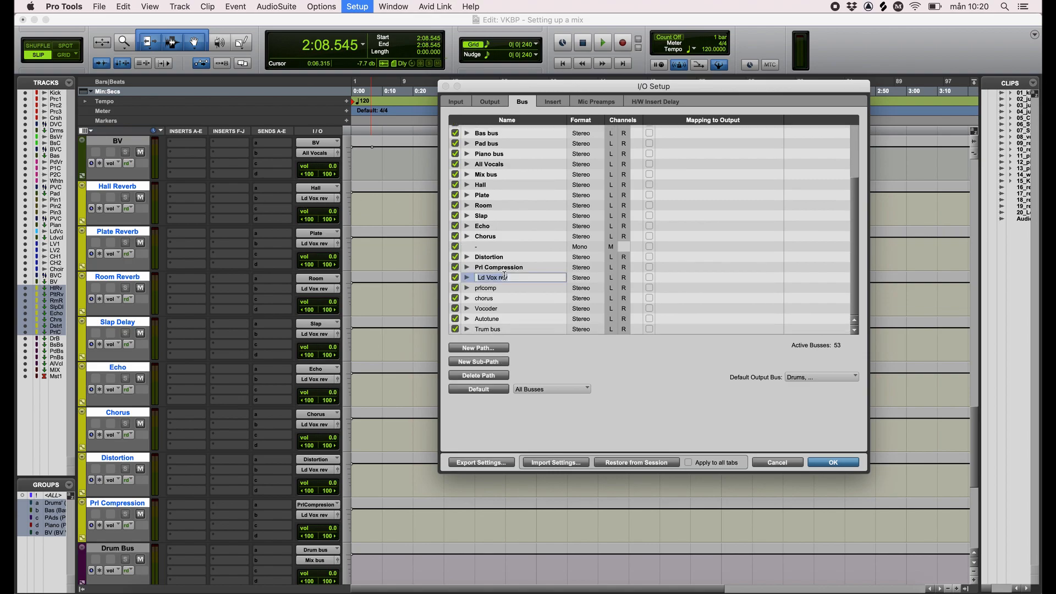
type("FX MASTER")
key("Return")
left_click(833, 462)
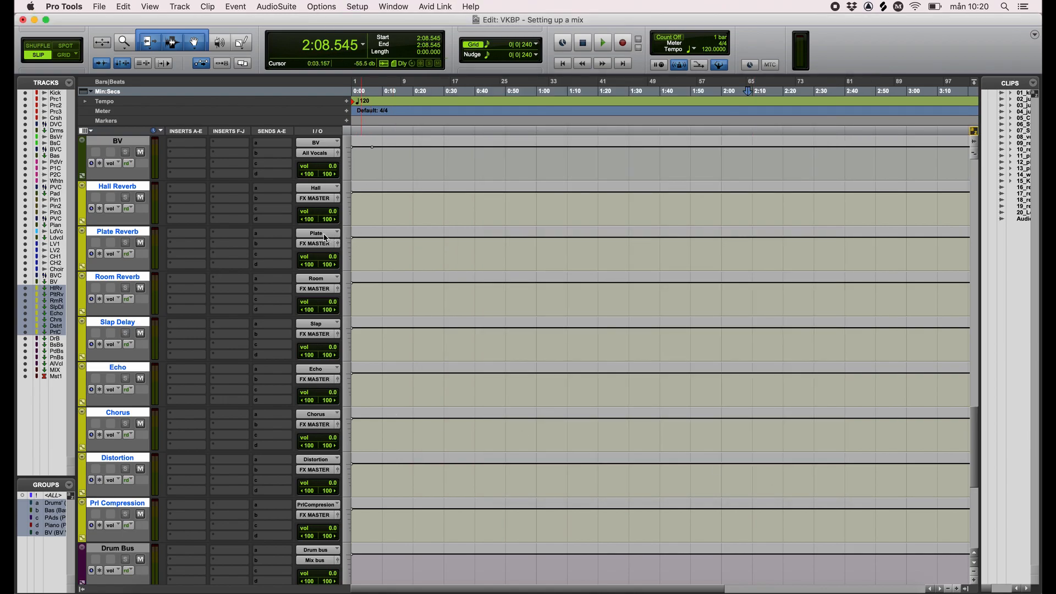
- Create one new stereo Aux Input track named FX MASTER TRAC
left_click(180, 7)
left_click(176, 20)
left_click(407, 215)
left_click(415, 225)
left_click(478, 216)
left_click(479, 228)
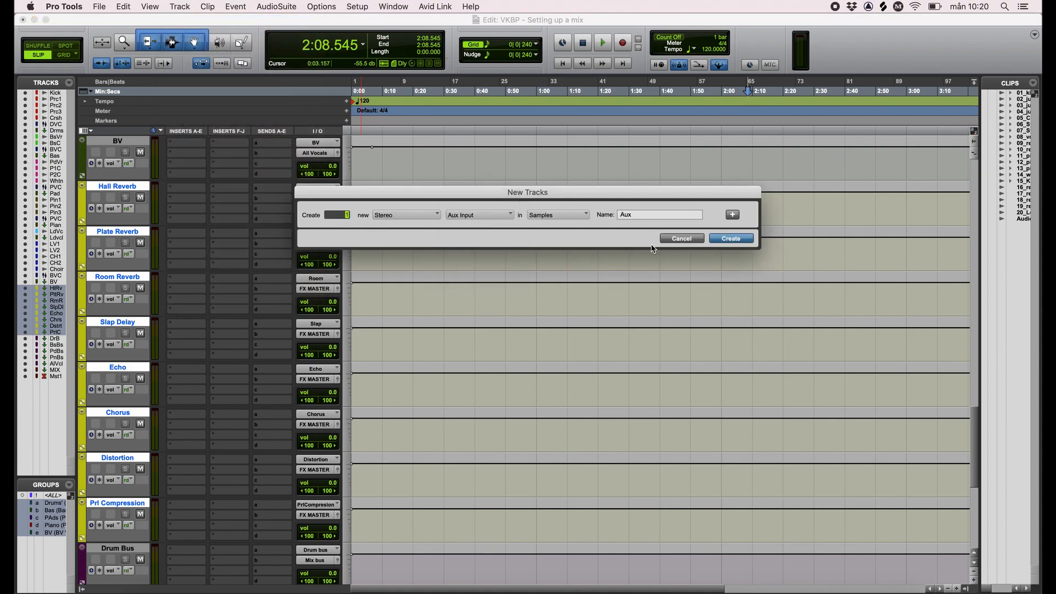
type("FX MASTER TRAC")
key("Return")
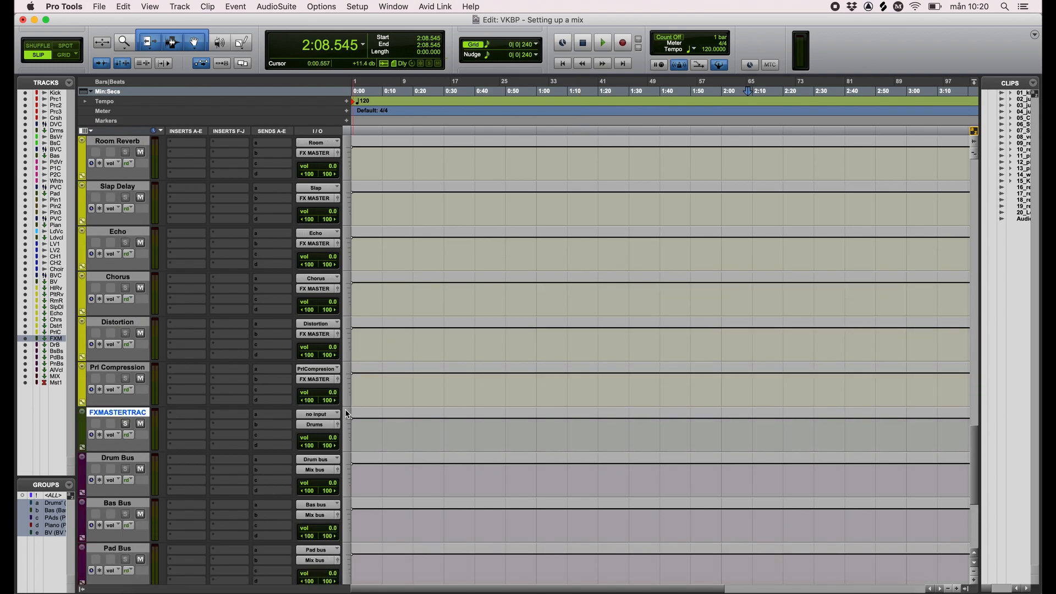
- Route the new FX master track's output to the stereo Mix bus and set its input to the stereo FX MASTER bus
left_click(333, 425)
mouse_move(341, 434)
scroll(408, 495, "down", 5)
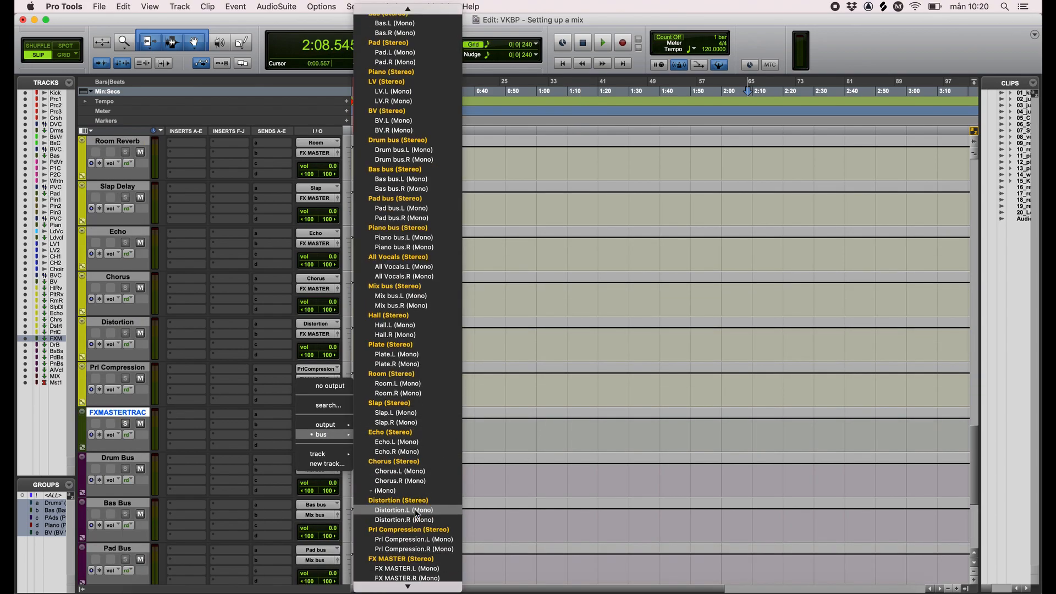
scroll(407, 470, "up", 4)
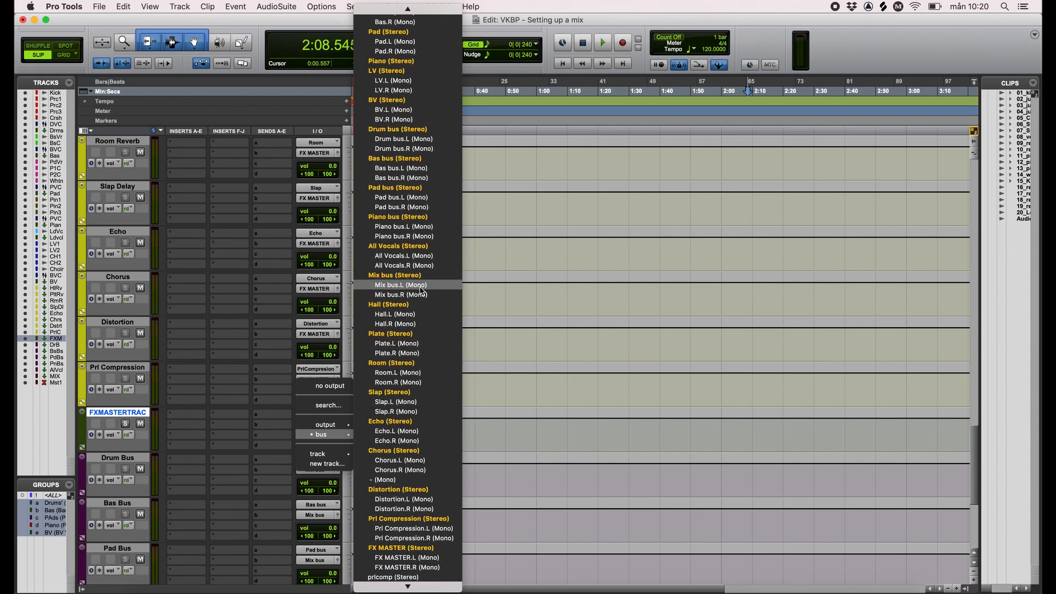
left_click(416, 276)
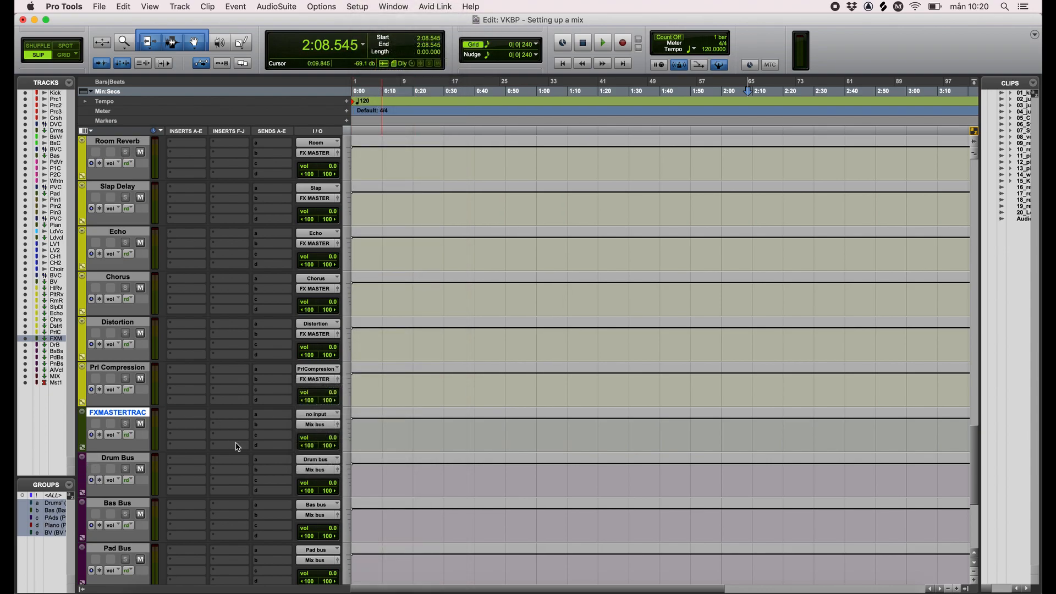
left_click(322, 415)
mouse_move(331, 425)
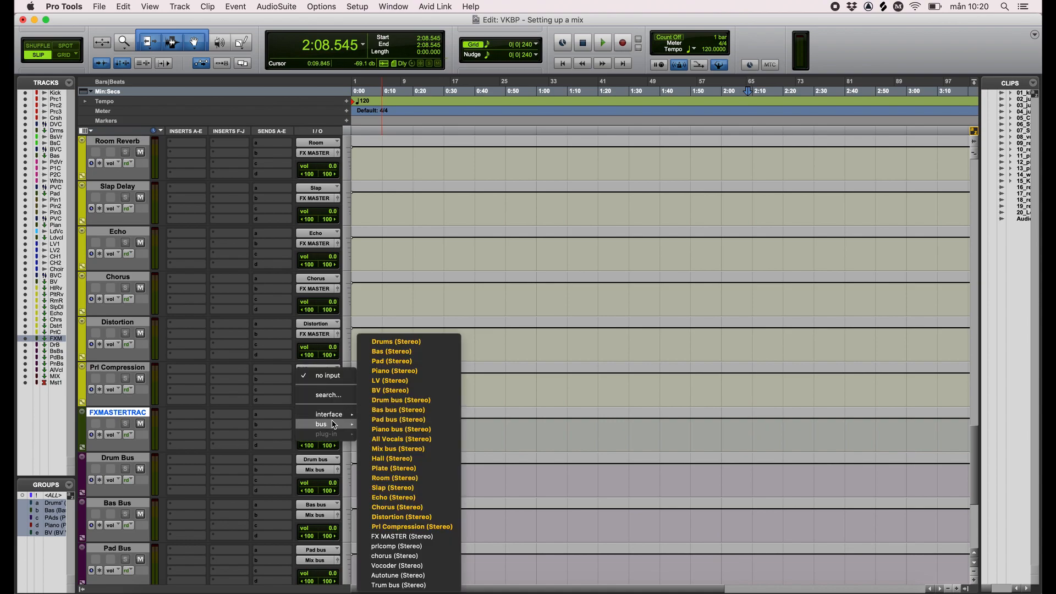
left_click(418, 536)
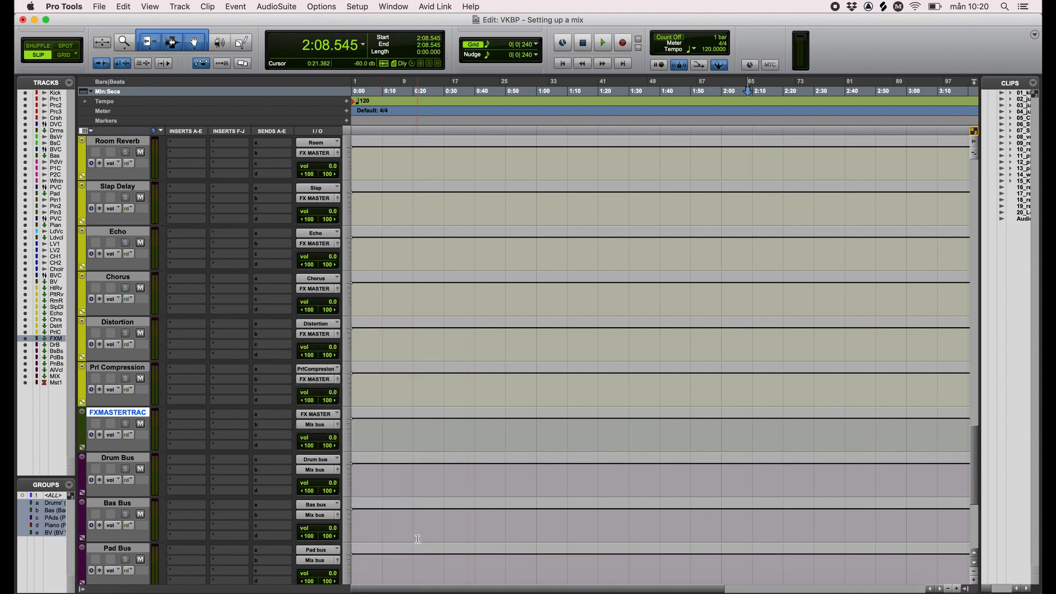
- Examine the effect tracks' insert options and review the layout and routing of all tracks from Kick to MIX BUS
scroll(465, 387, "down", 5)
scroll(465, 387, "up", 8)
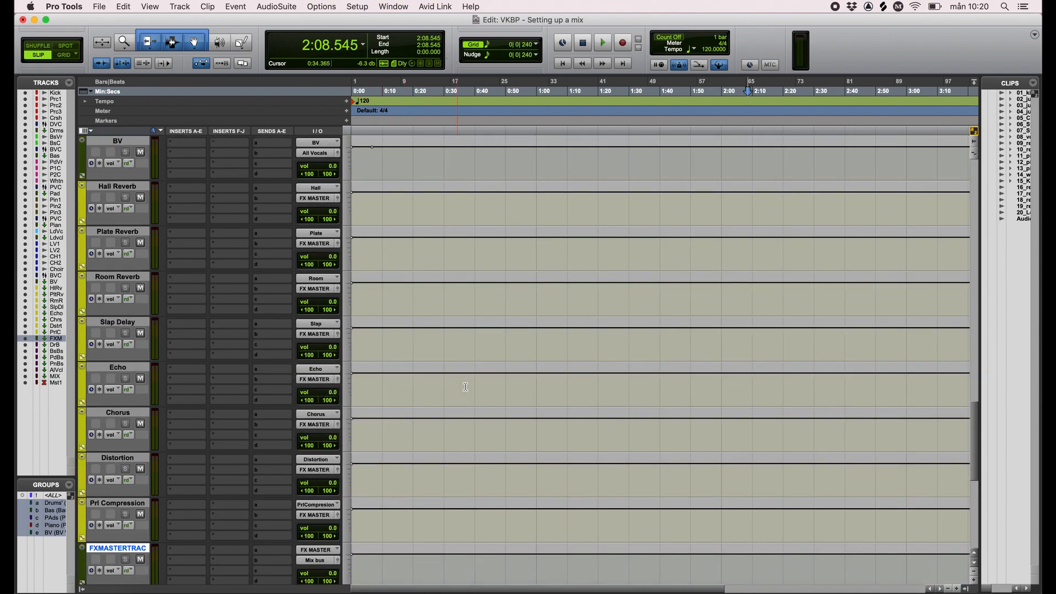
left_click(179, 189)
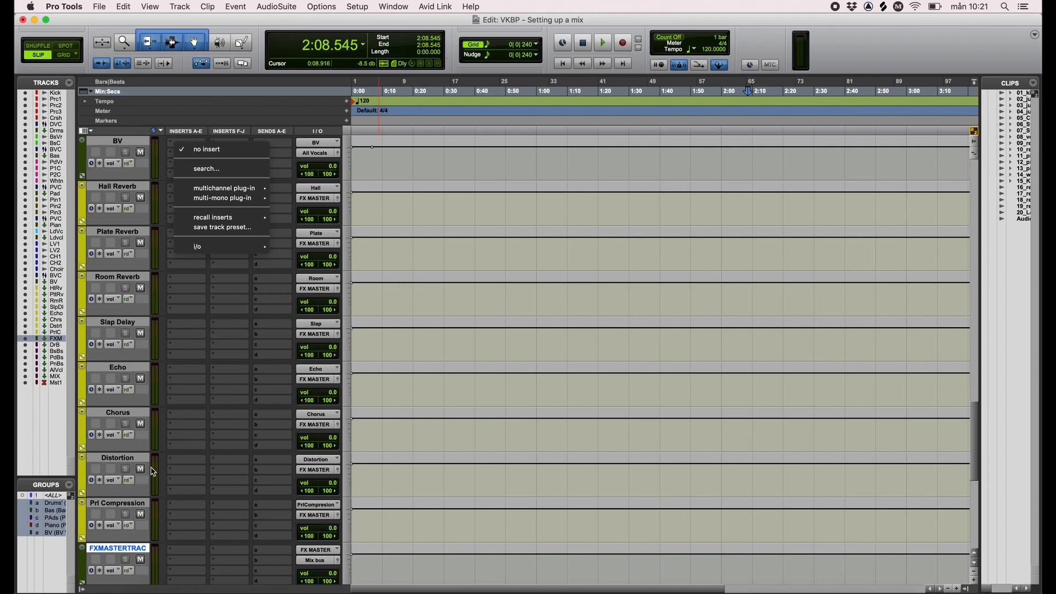
left_click(431, 316)
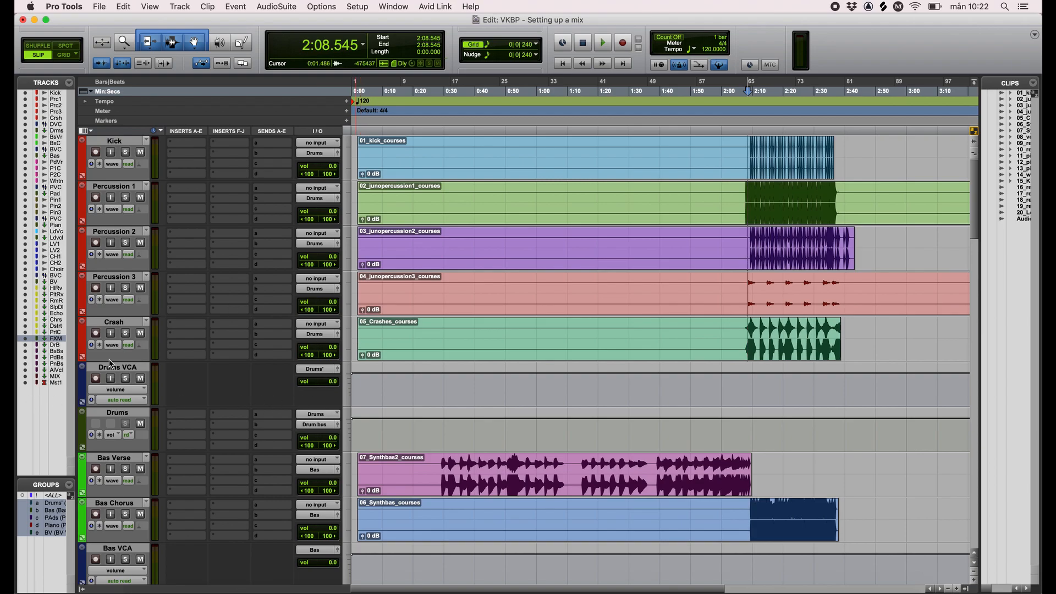
scroll(278, 440, "down", 10)
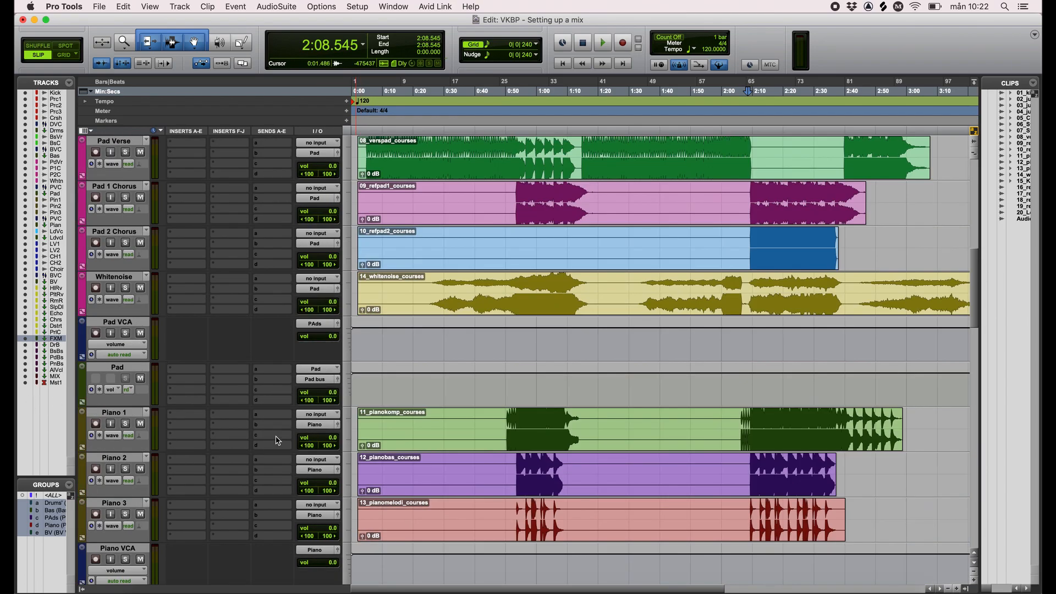
scroll(278, 440, "down", 15)
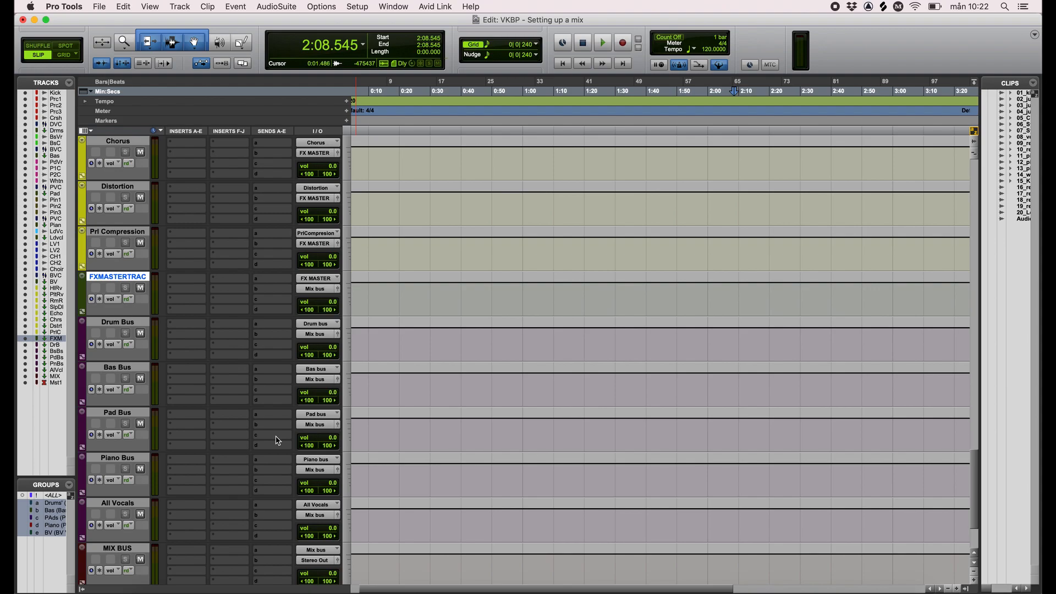
scroll(278, 440, "up", 10)
scroll(278, 440, "up", 10)
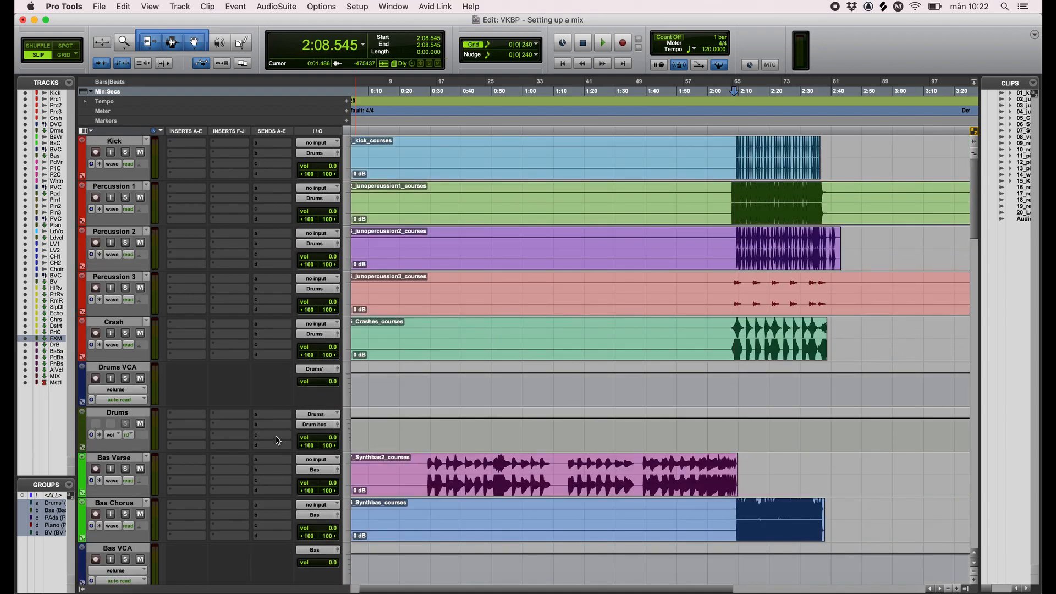